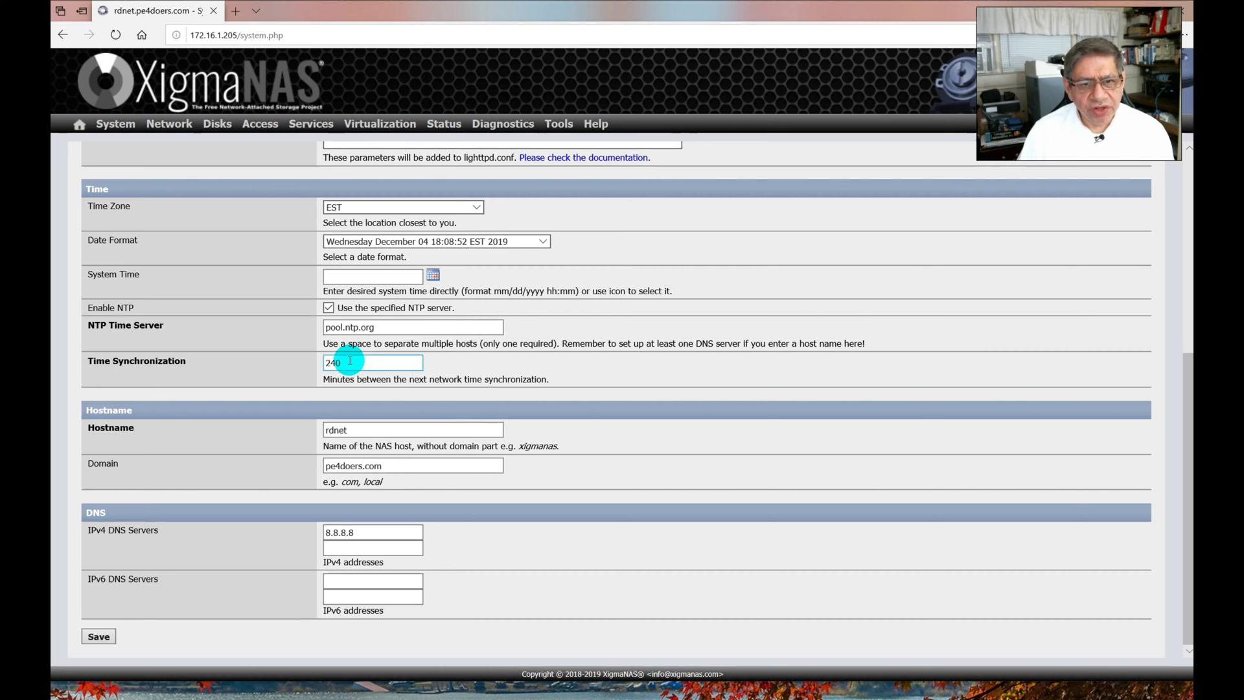
- Enable NTP sync with pool.ntp.org, check the Domain and 8.8.8.8 DNS fields, and save
left_click(329, 307)
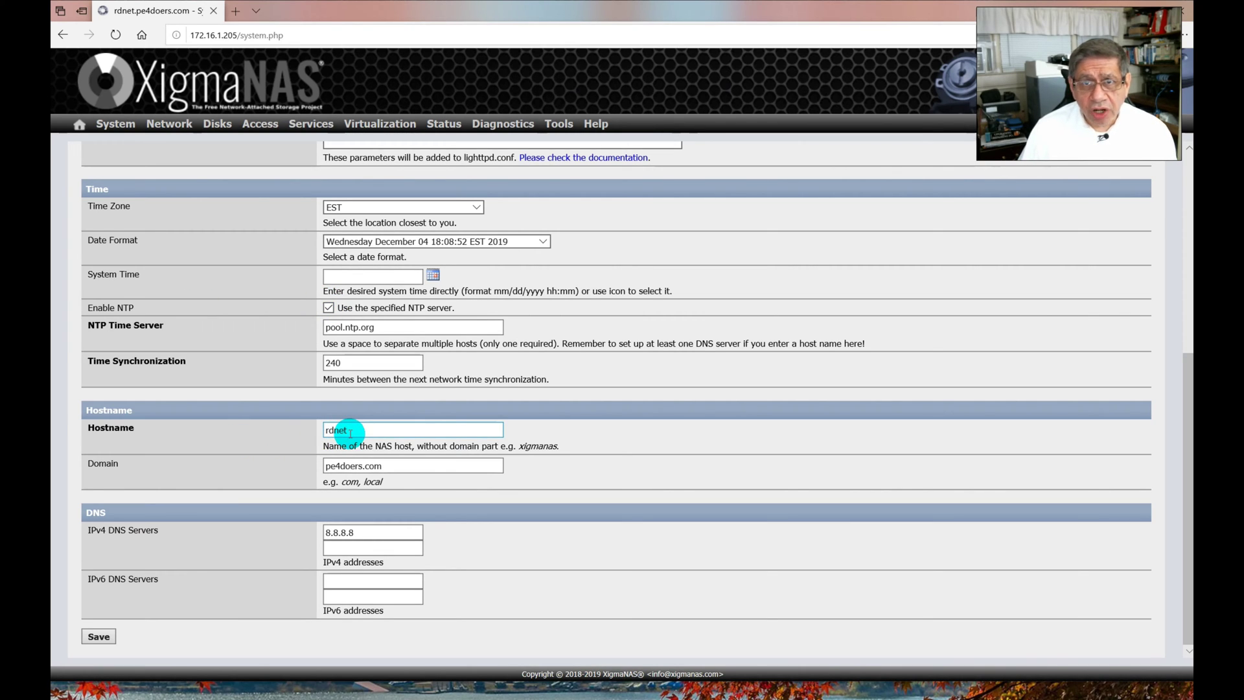
left_click(387, 466)
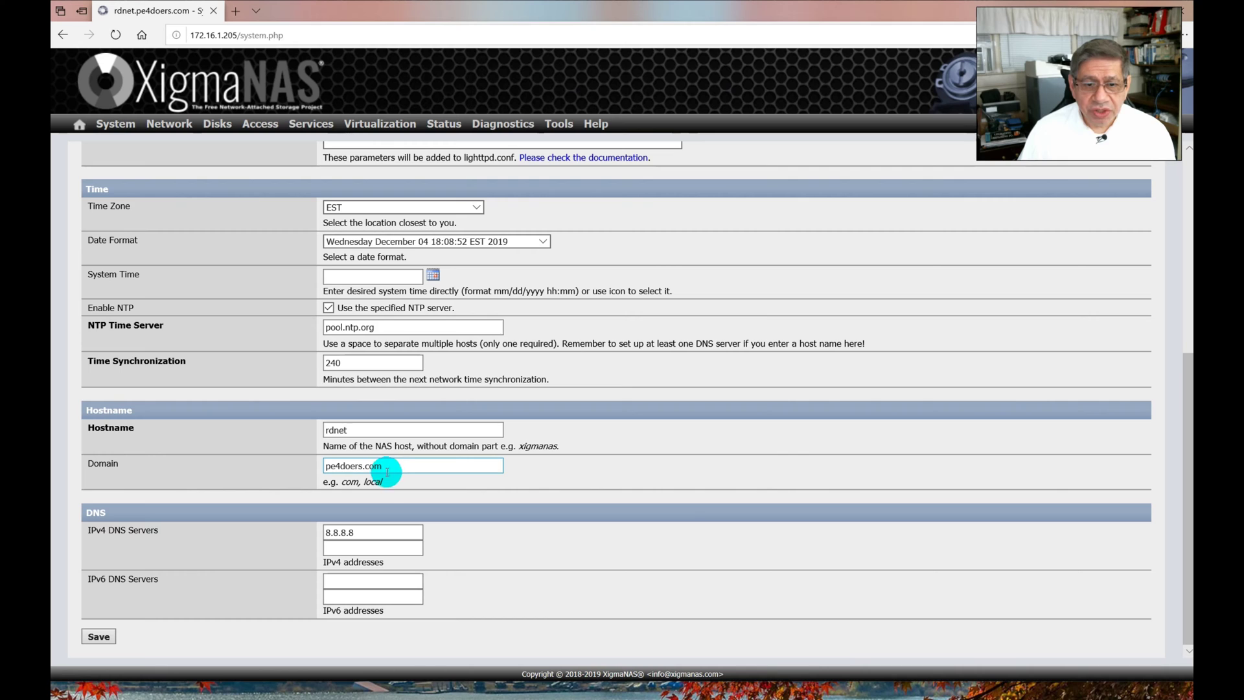
left_click(390, 477)
left_click(388, 468)
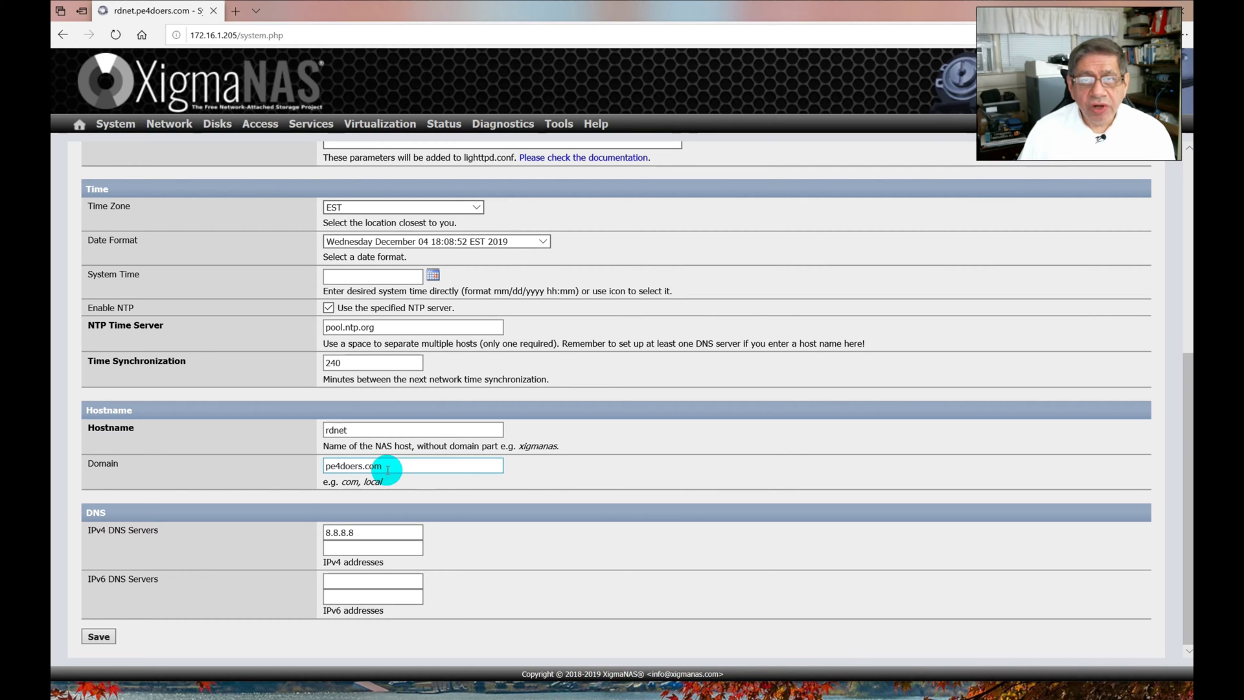
left_click(375, 483)
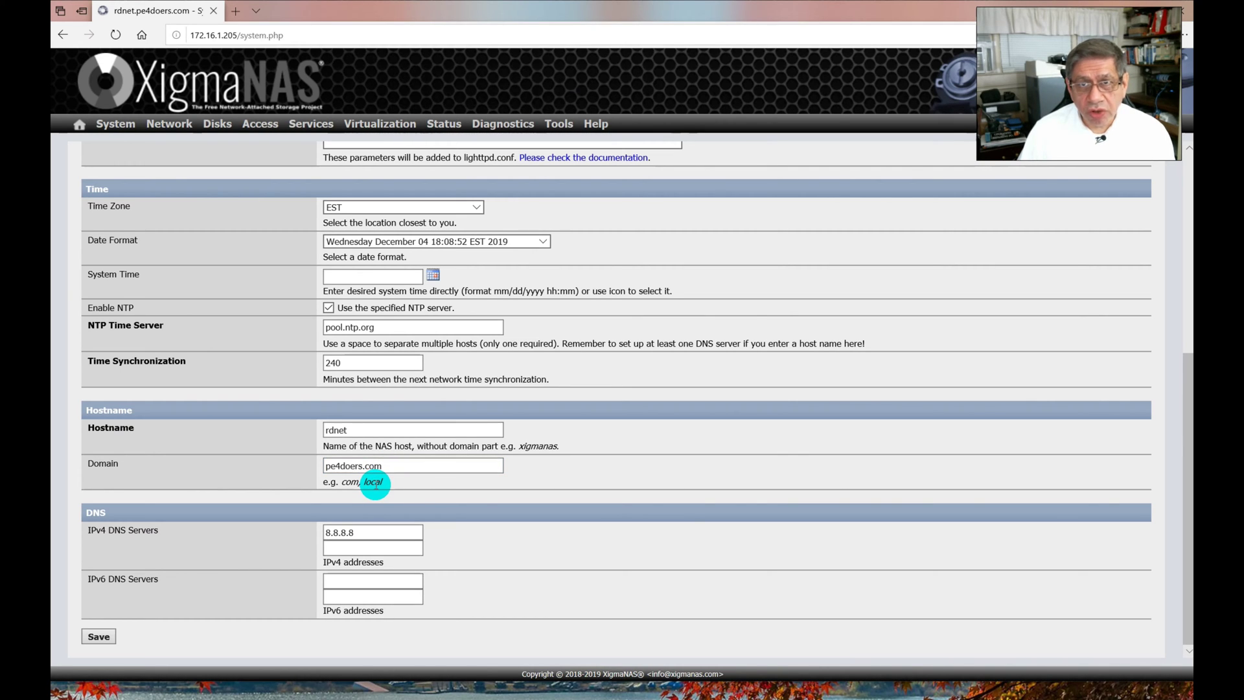
left_click(410, 467)
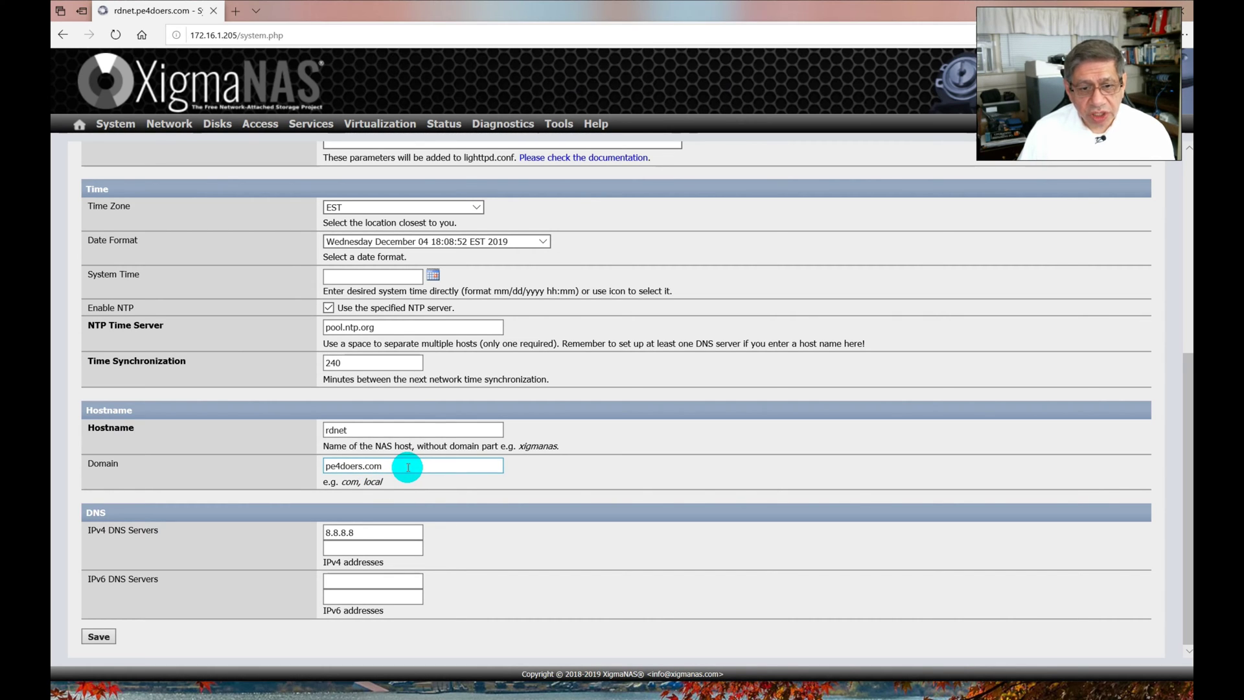
left_click(153, 531)
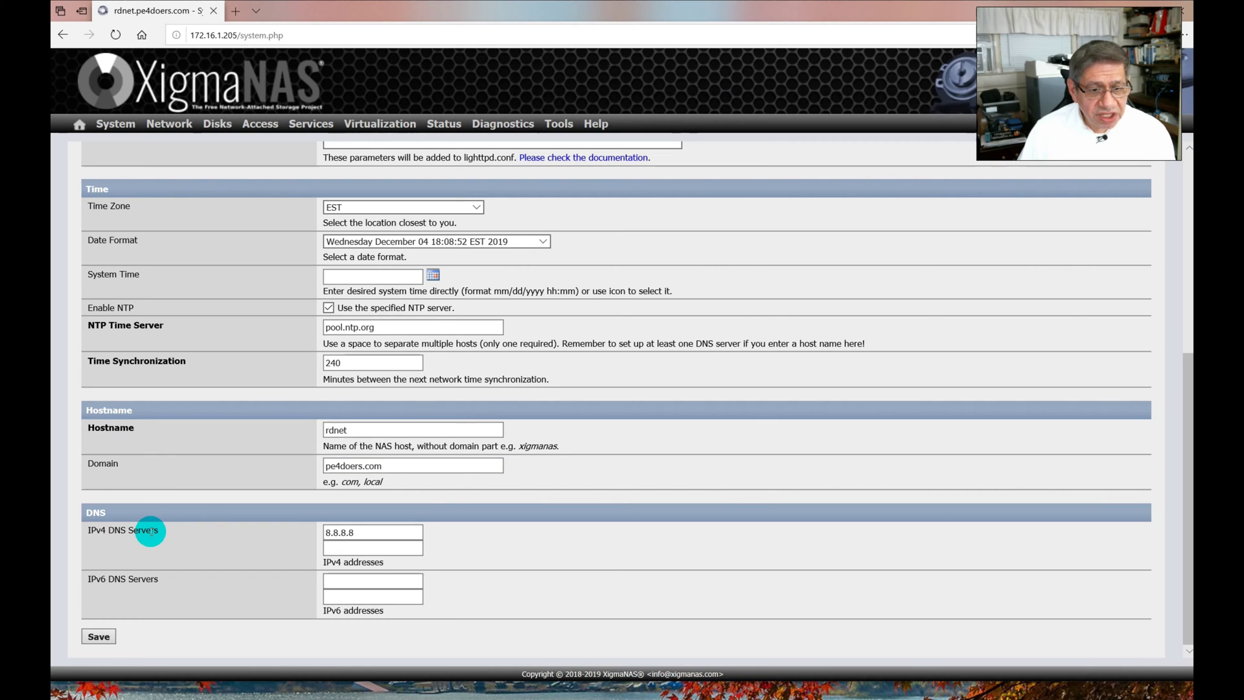
left_click(366, 533)
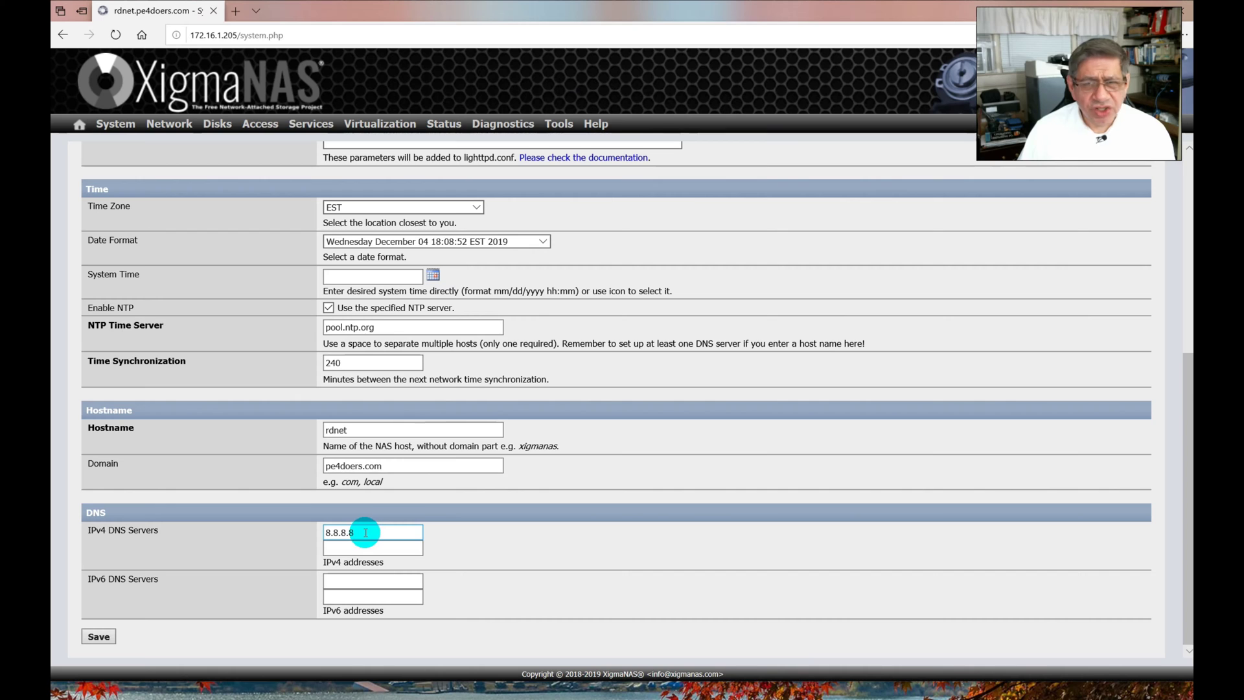
left_click(466, 528)
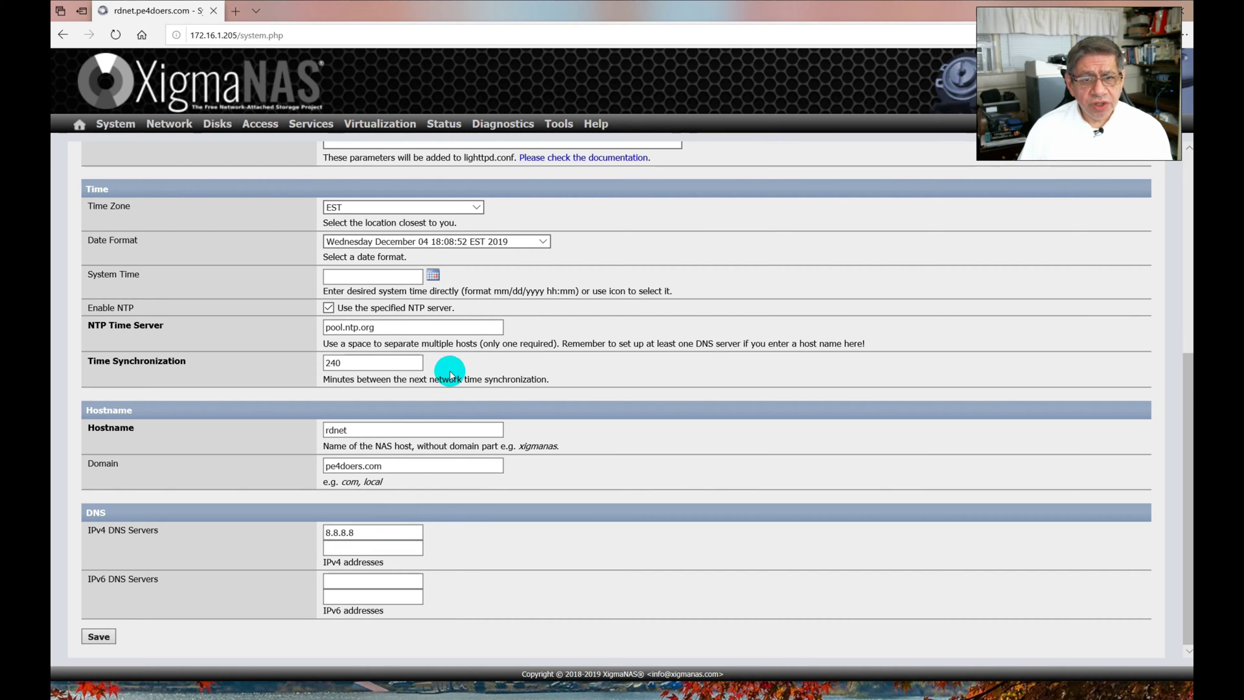
left_click(98, 636)
- Open System > Advanced Setup, look through its settings, and save them unchanged
mouse_move(116, 123)
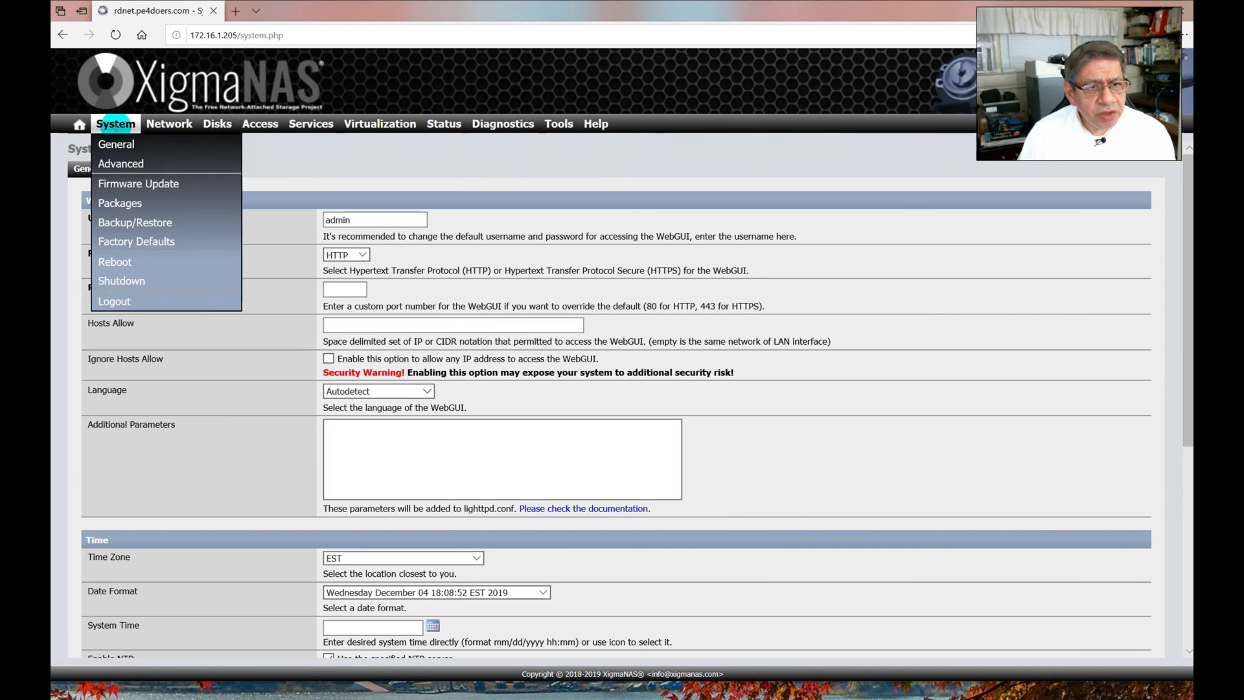
left_click(128, 164)
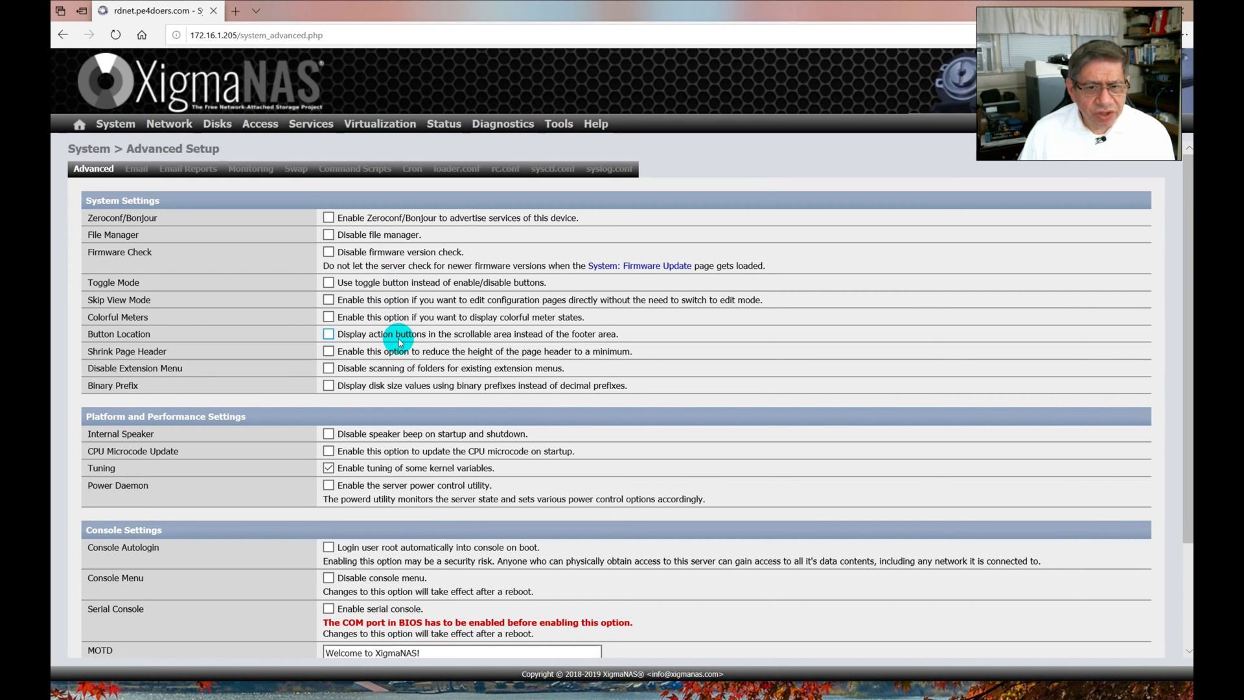
scroll(589, 349, "down", 1)
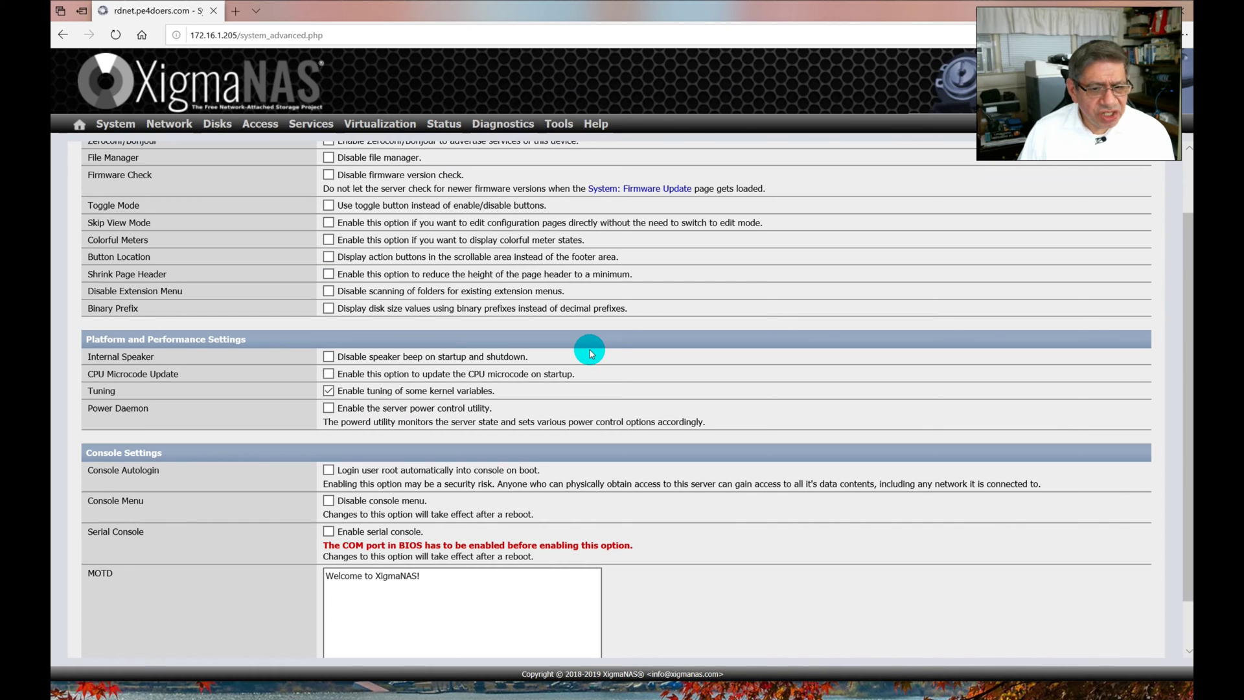
scroll(590, 351, "down", 1)
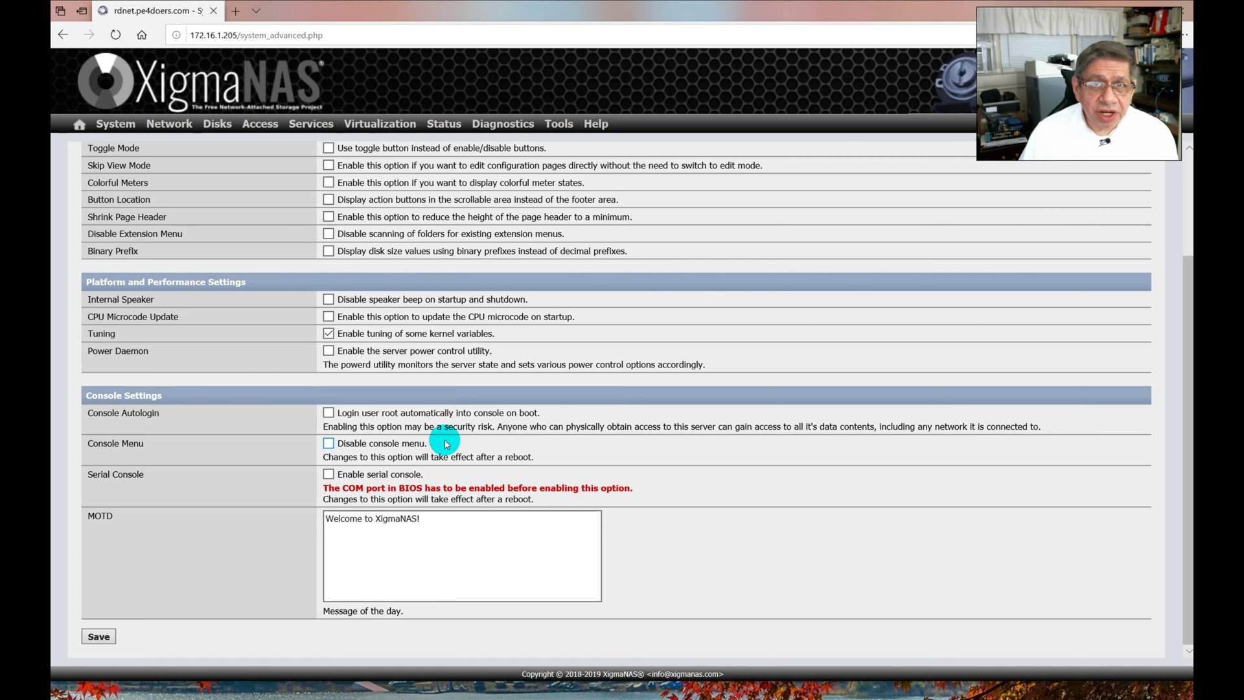
left_click(99, 636)
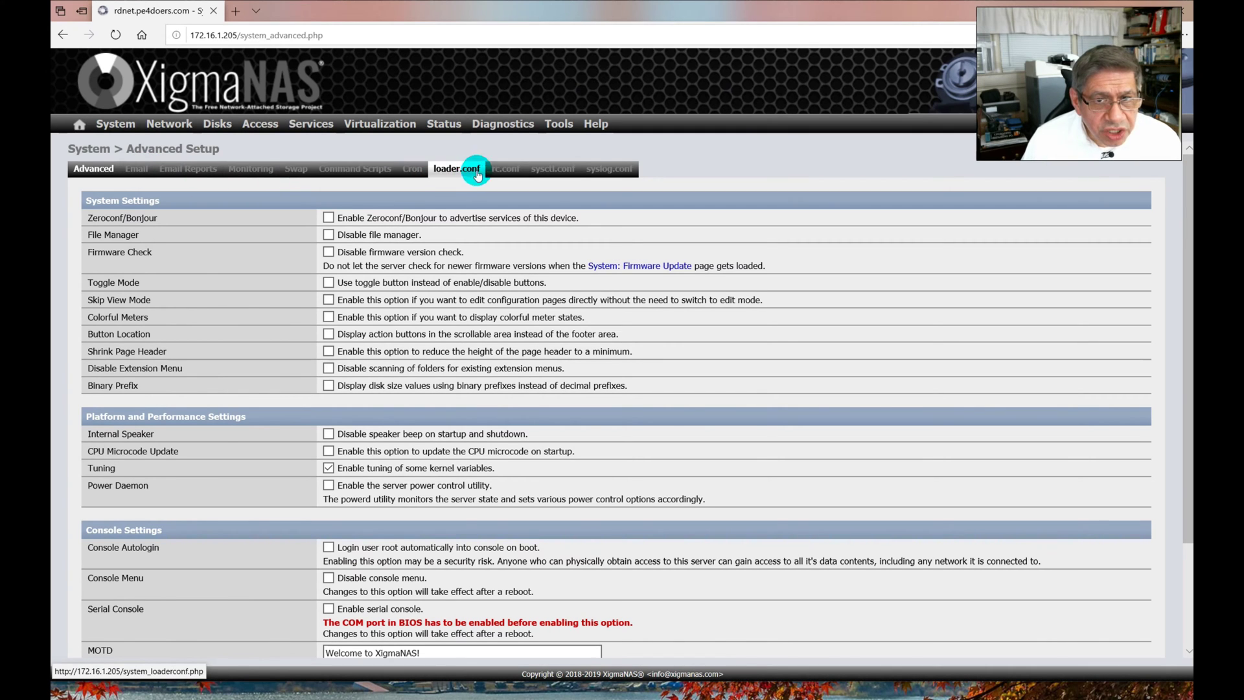
- Open the Email tab and review the From, To, SMTP Server, Port and TLS settings
left_click(143, 168)
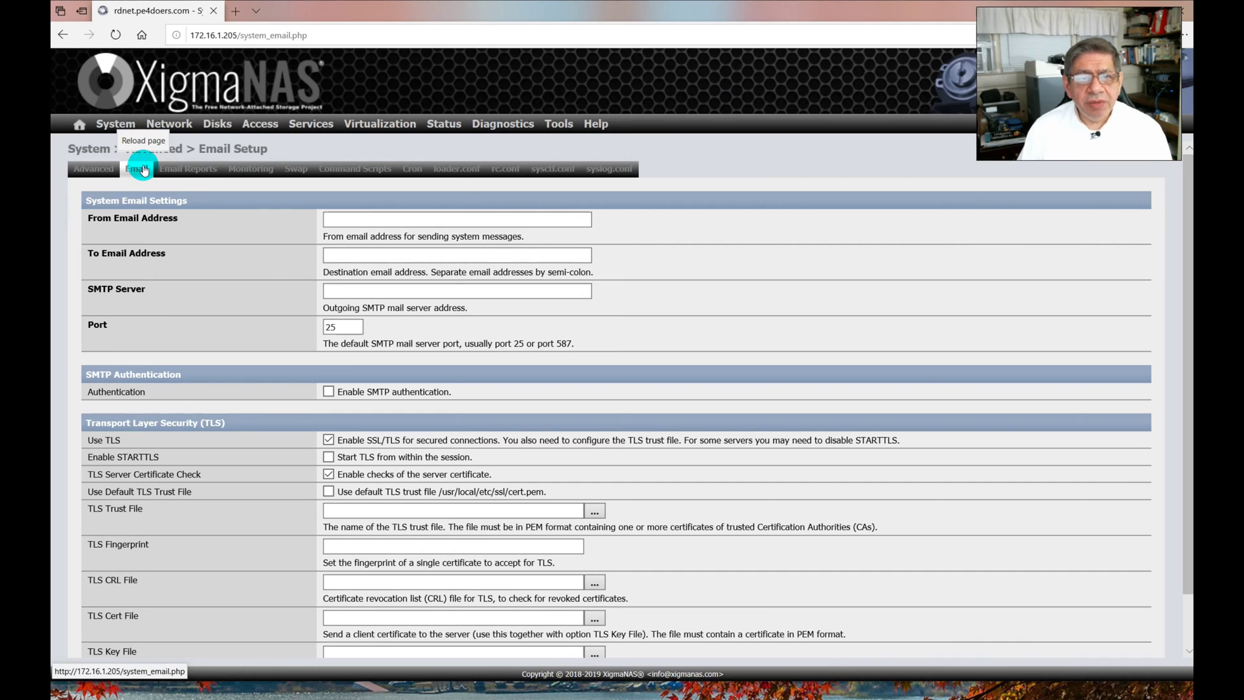
left_click(355, 217)
left_click(344, 258)
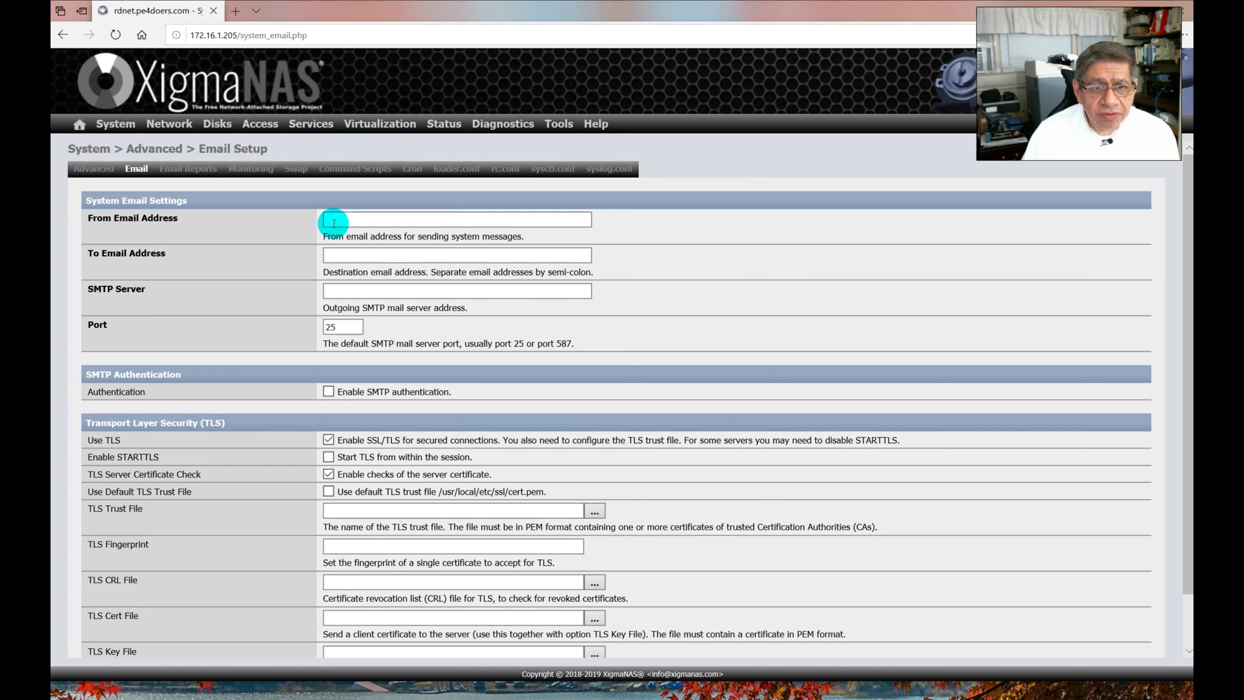
left_click(338, 267)
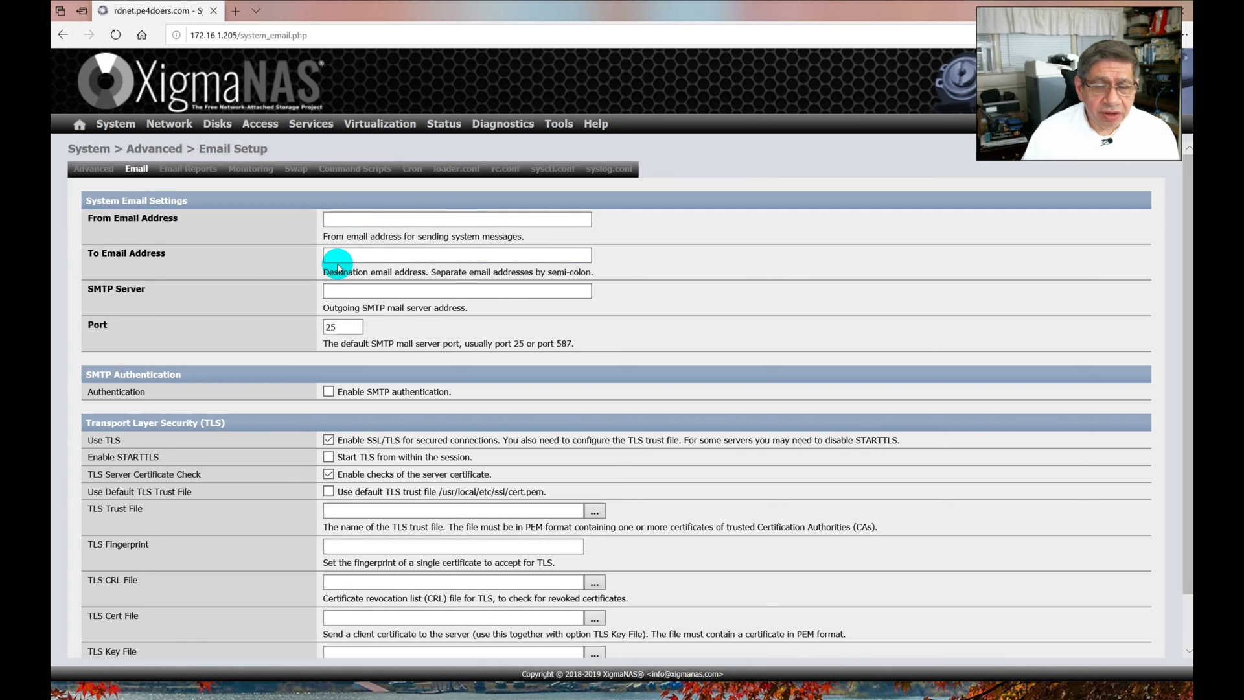
left_click(387, 256)
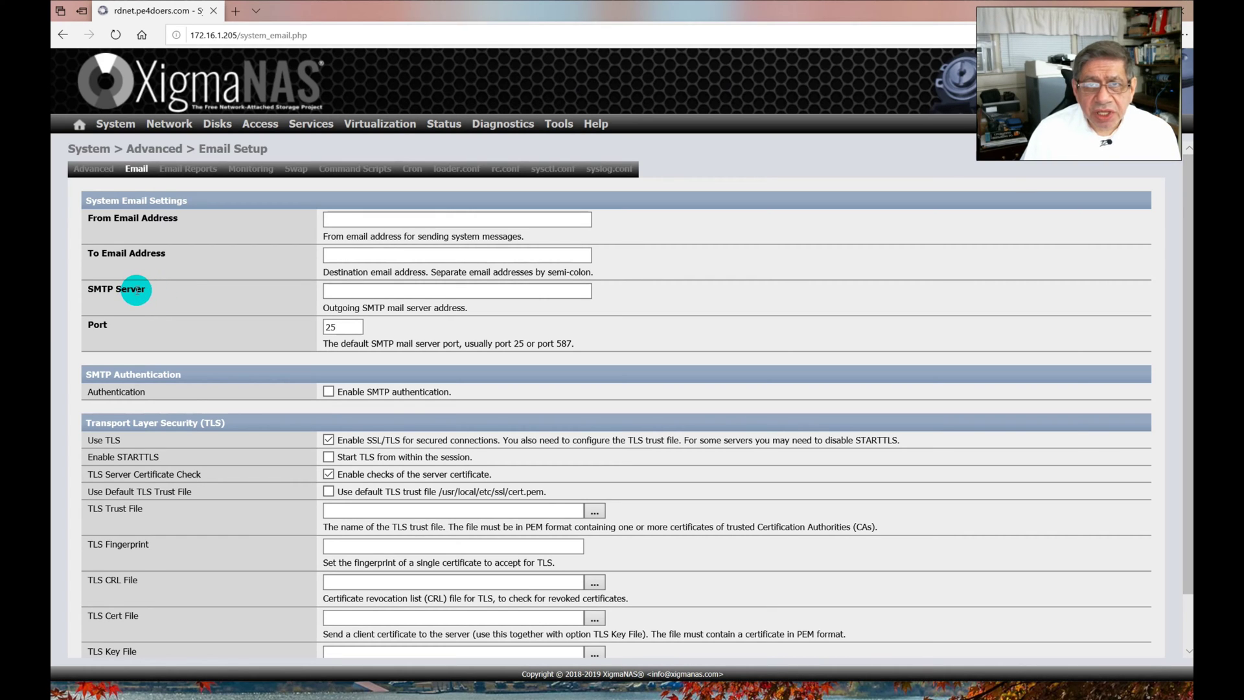
left_click(373, 292)
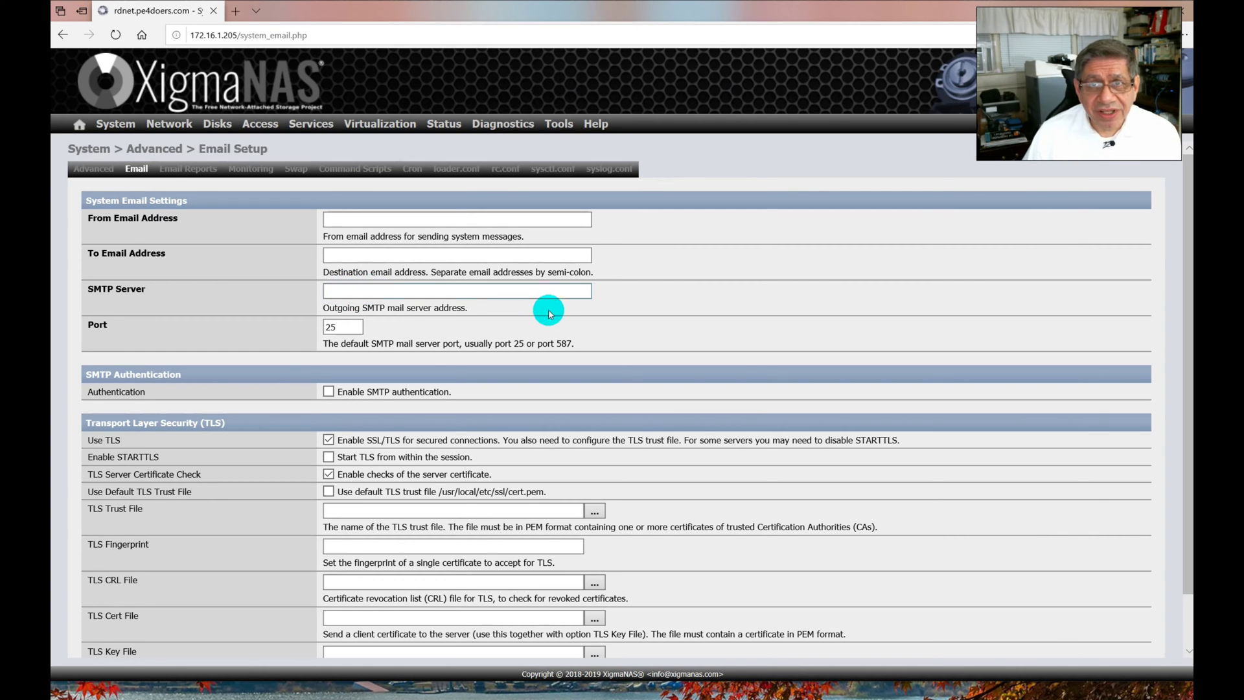
key("Tab")
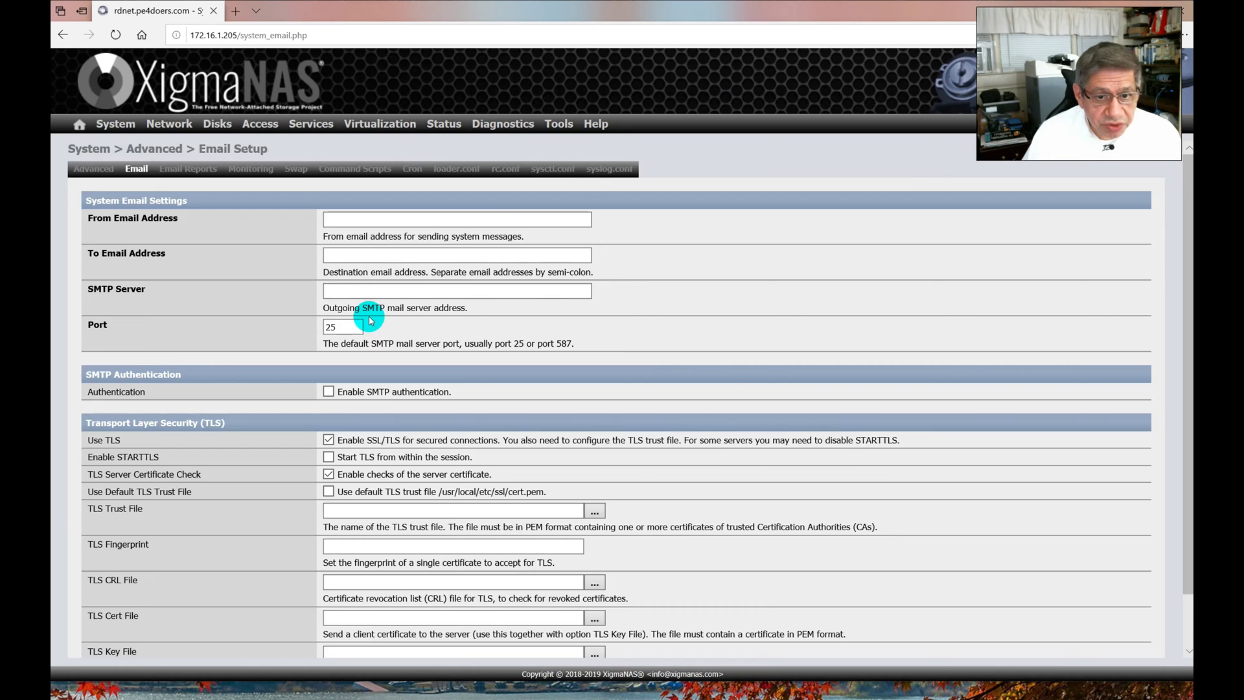
scroll(367, 324, "down", 2)
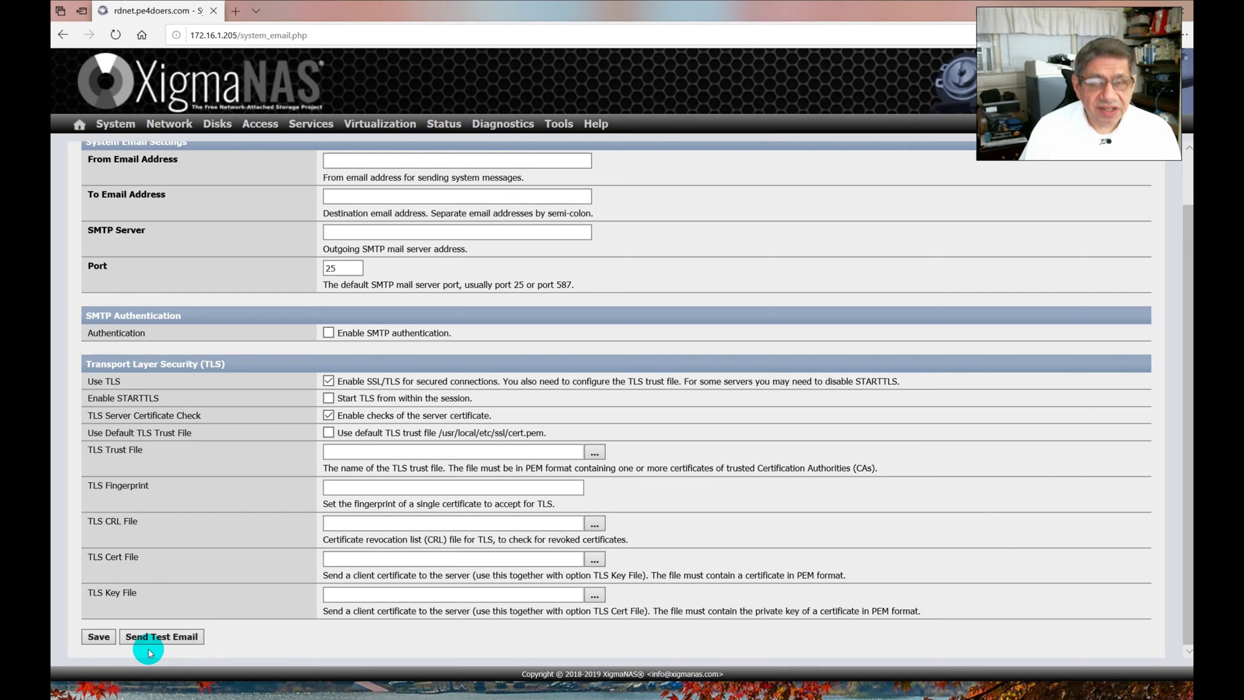
scroll(151, 643, "up", 1)
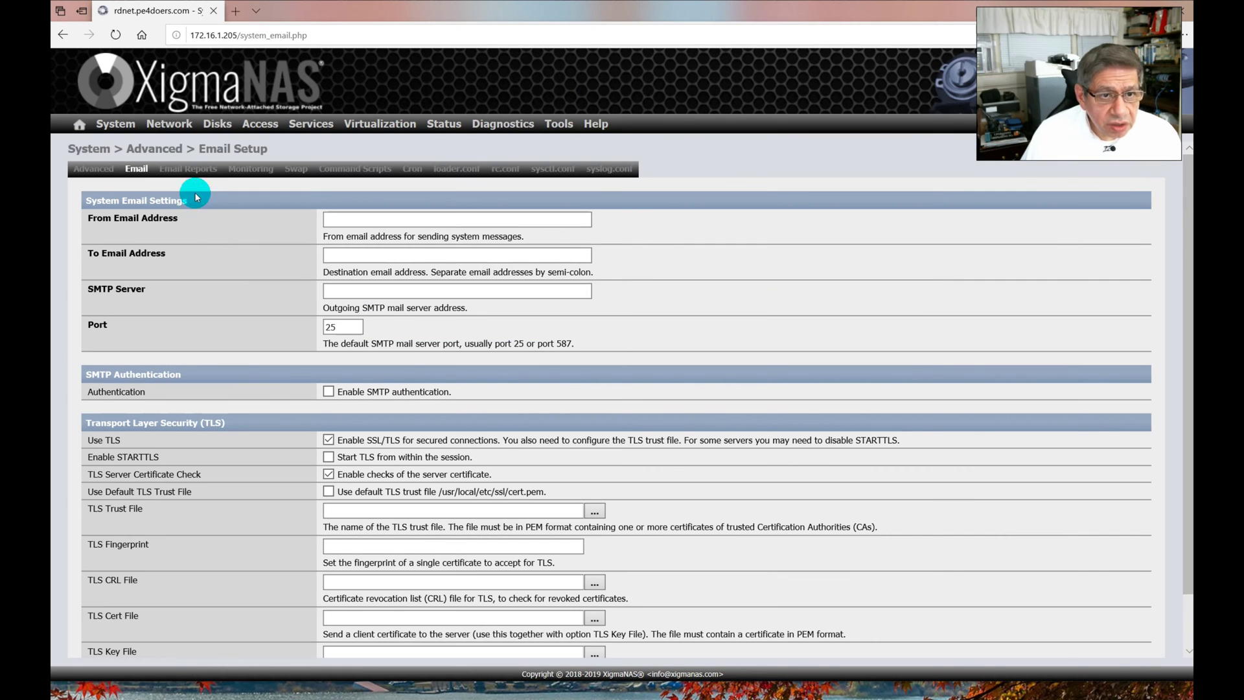
- Open the Email Reports tab and review the Standard Reports and Polling Time settings
left_click(199, 168)
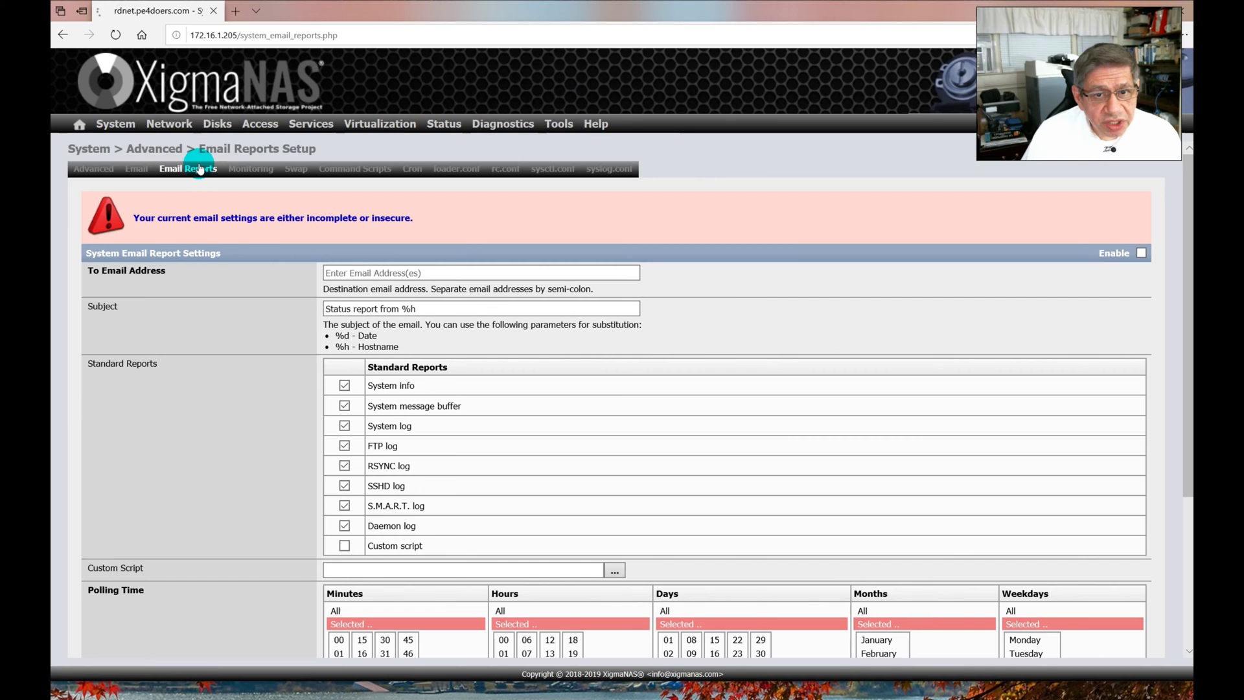
scroll(541, 373, "down", 1)
scroll(541, 373, "down", 1)
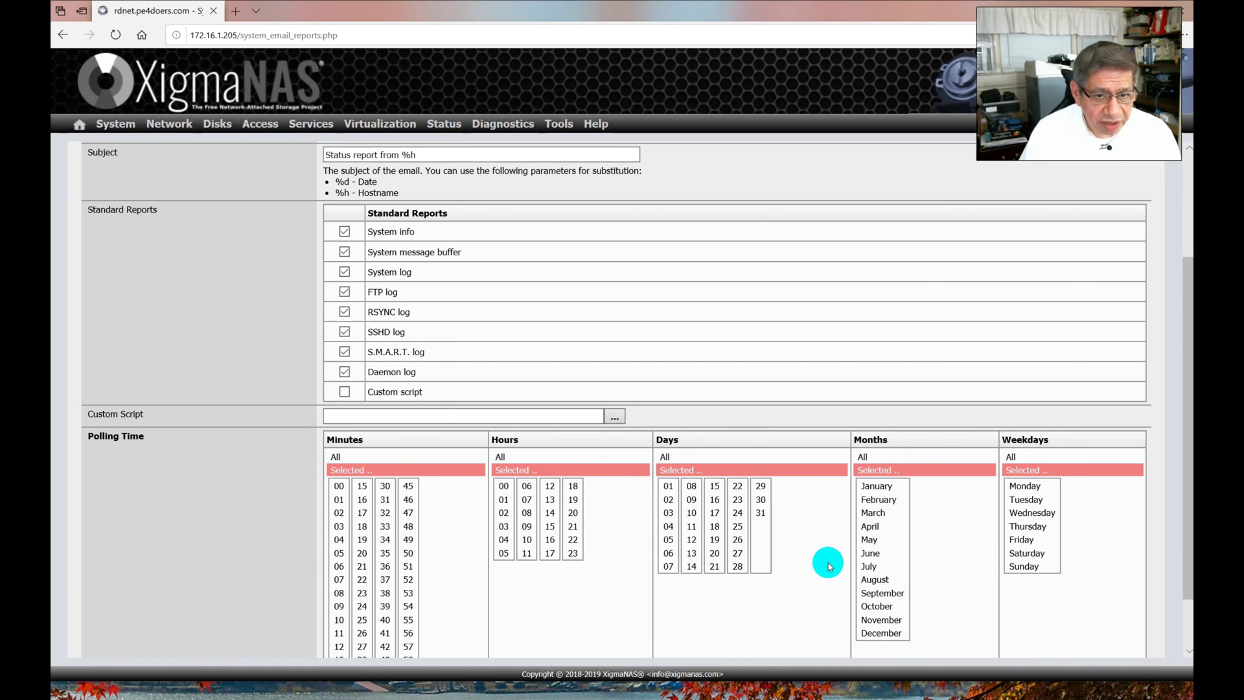
scroll(828, 566, "up", 1)
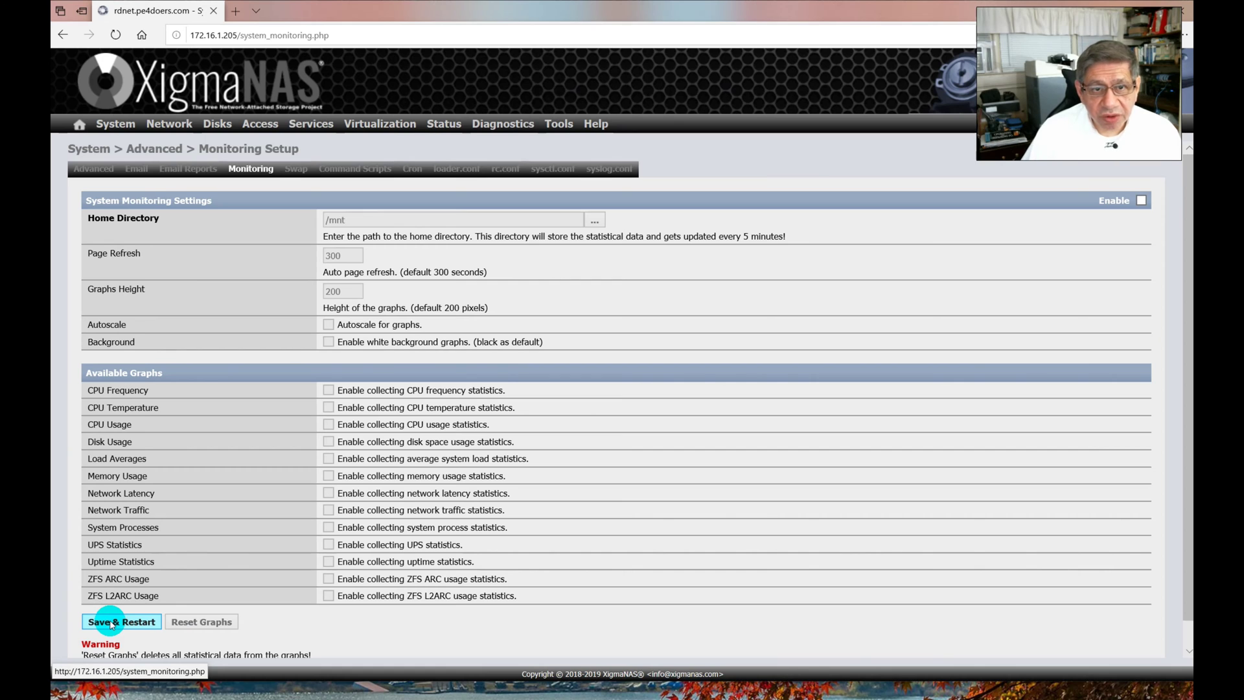
- Step through the Swap and Command Scripts tabs to the Cron job list
left_click(294, 169)
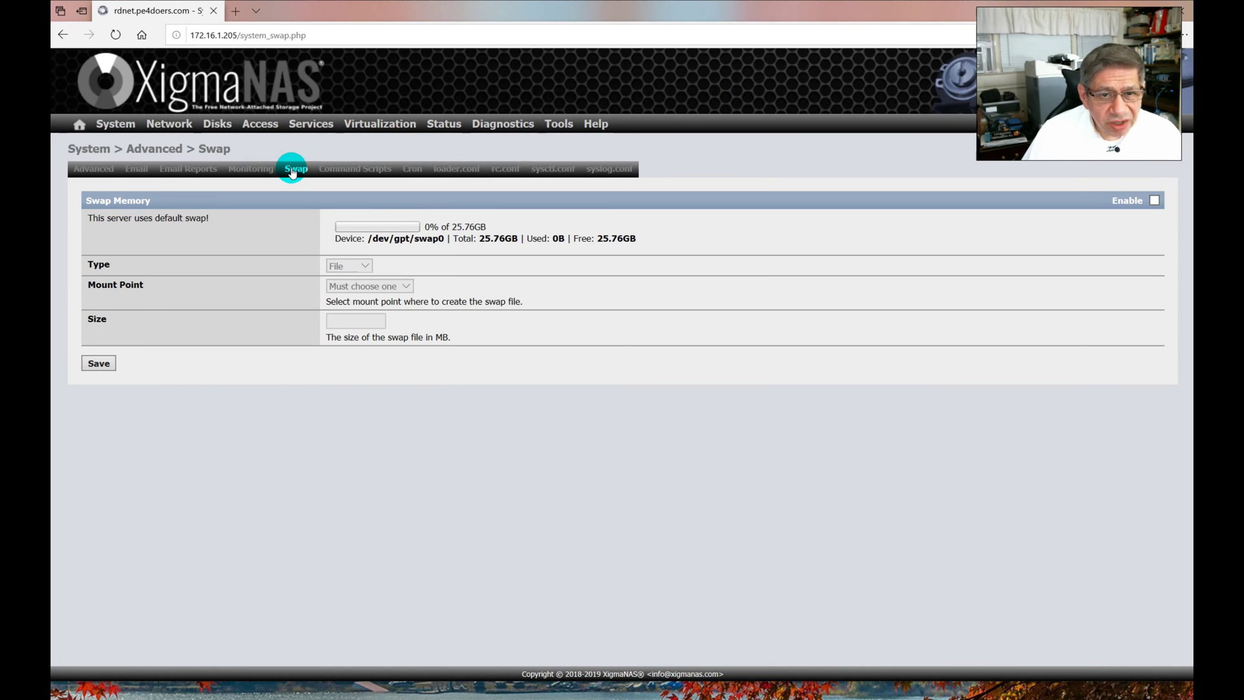
left_click(333, 169)
left_click(411, 169)
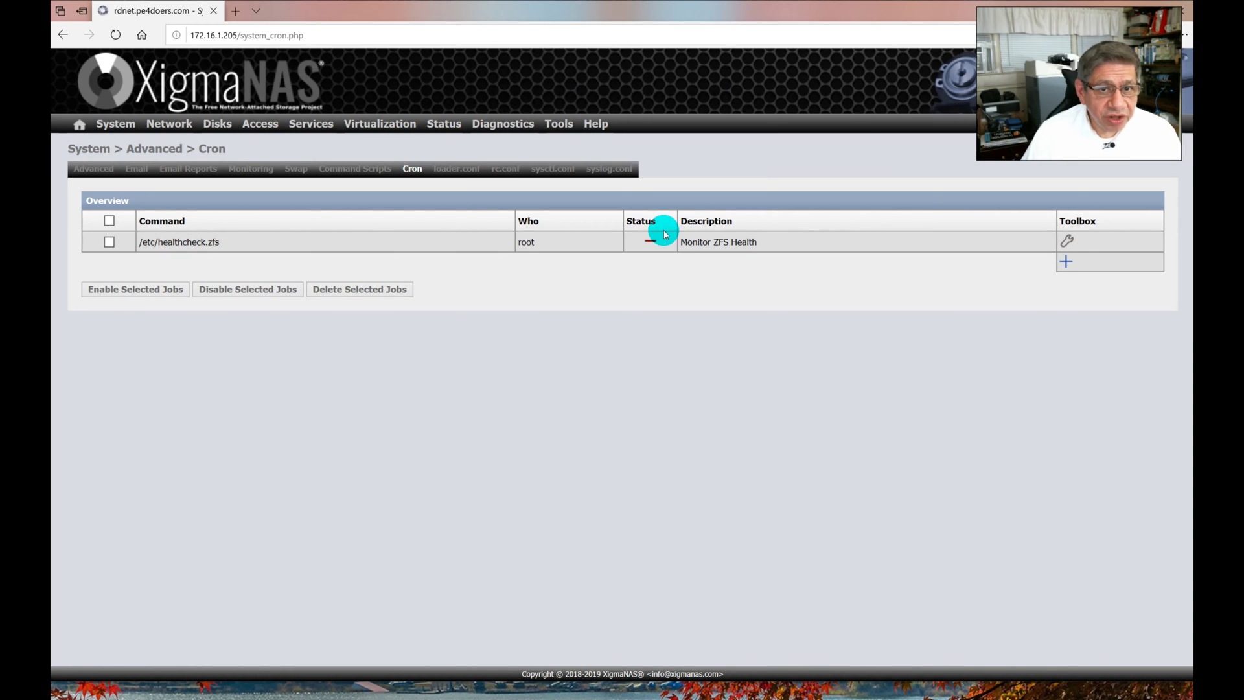
- View the loader.conf, rc.conf, sysctl.conf and syslog.conf tabs, then return to General Setup
left_click(461, 171)
left_click(507, 171)
left_click(554, 172)
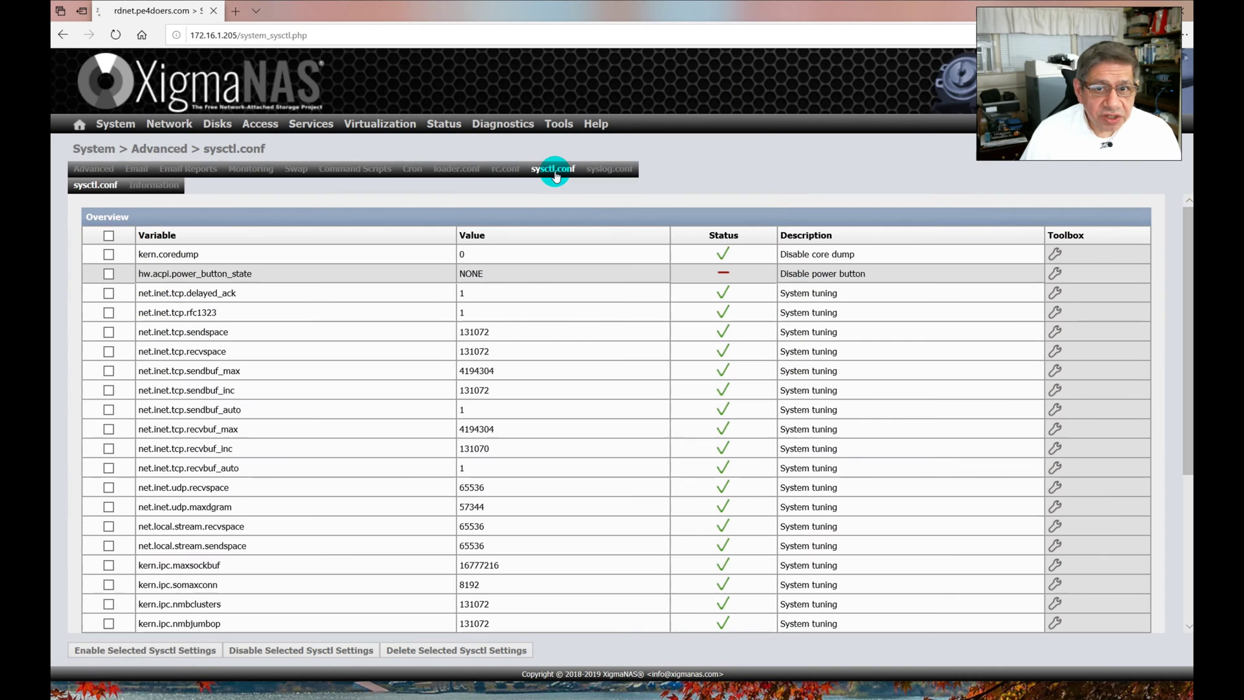
left_click(609, 172)
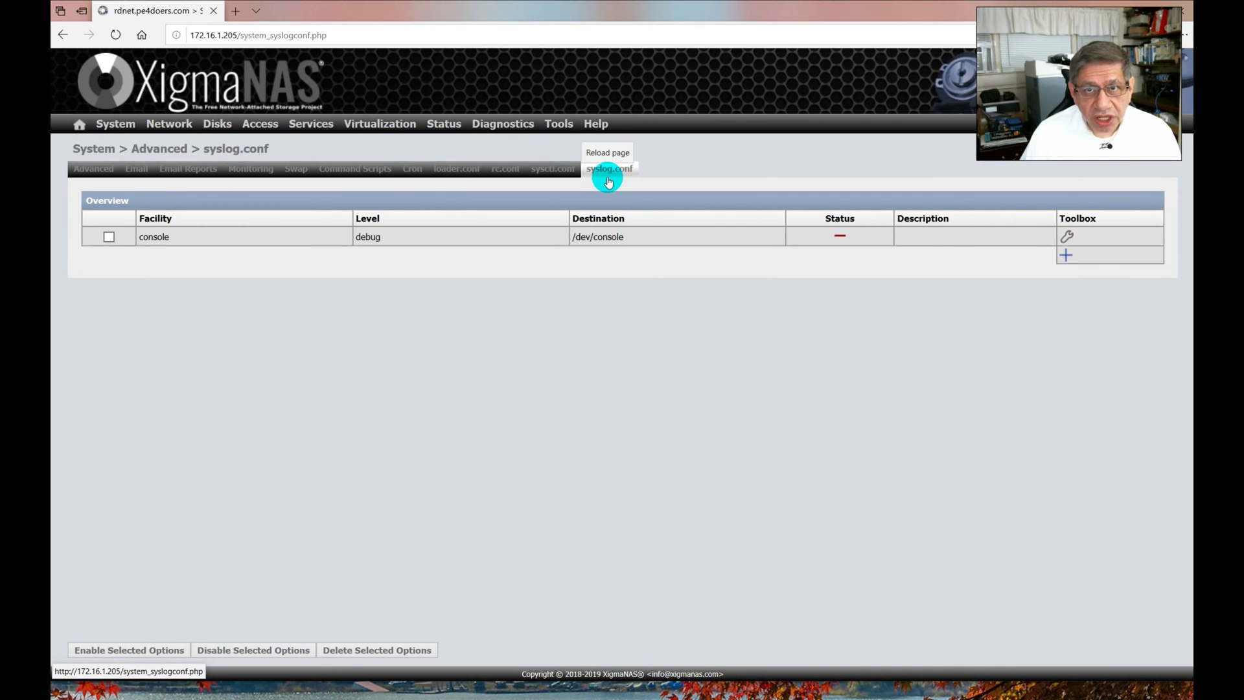
left_click(94, 148)
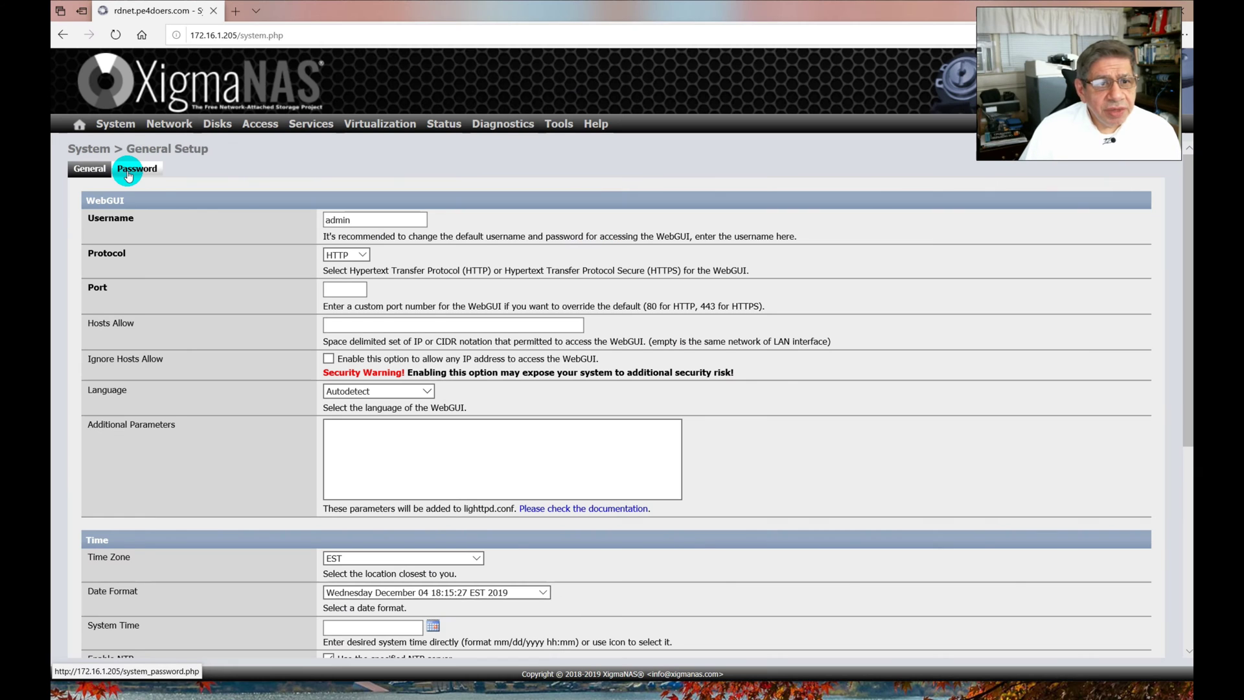
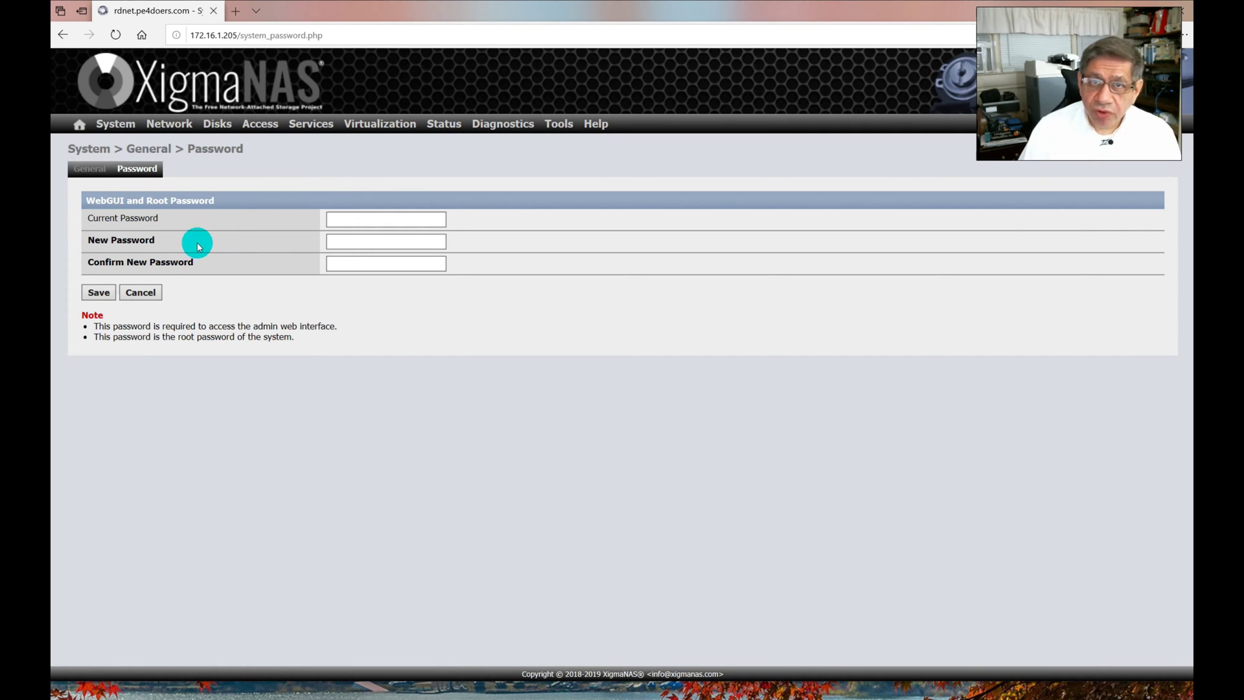
- Leave the current-password page for System > Backup/Restore configuration backup
left_click(413, 219)
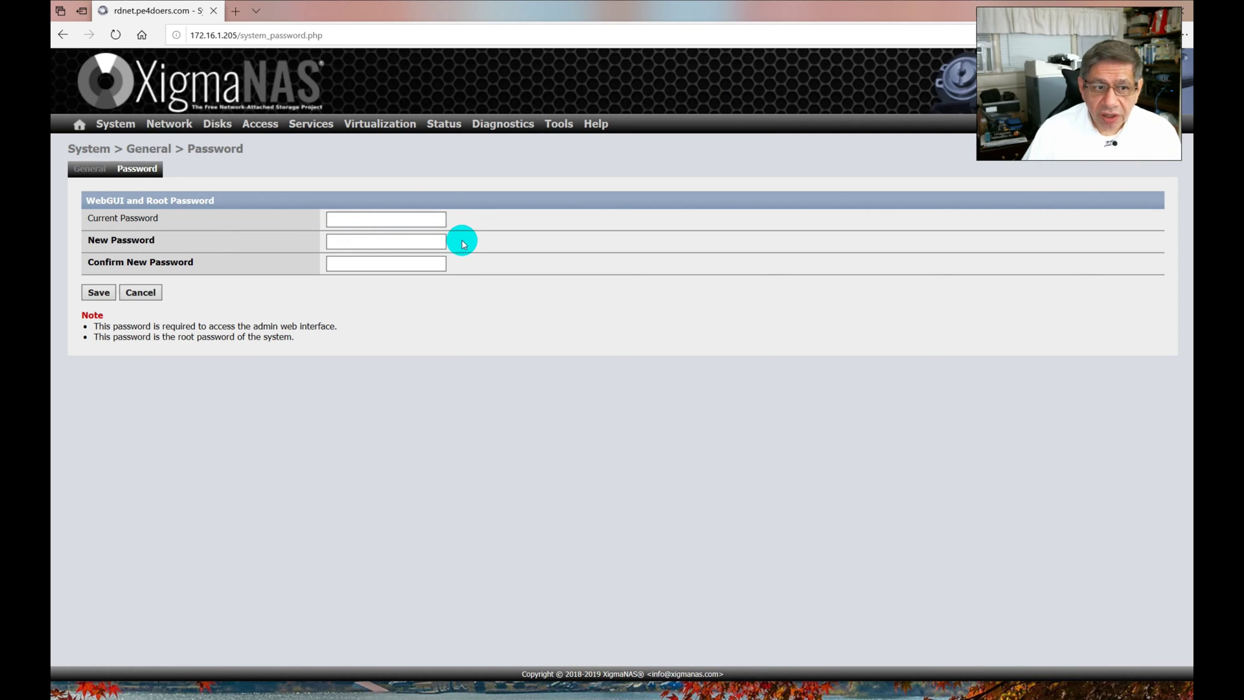
left_click(354, 219)
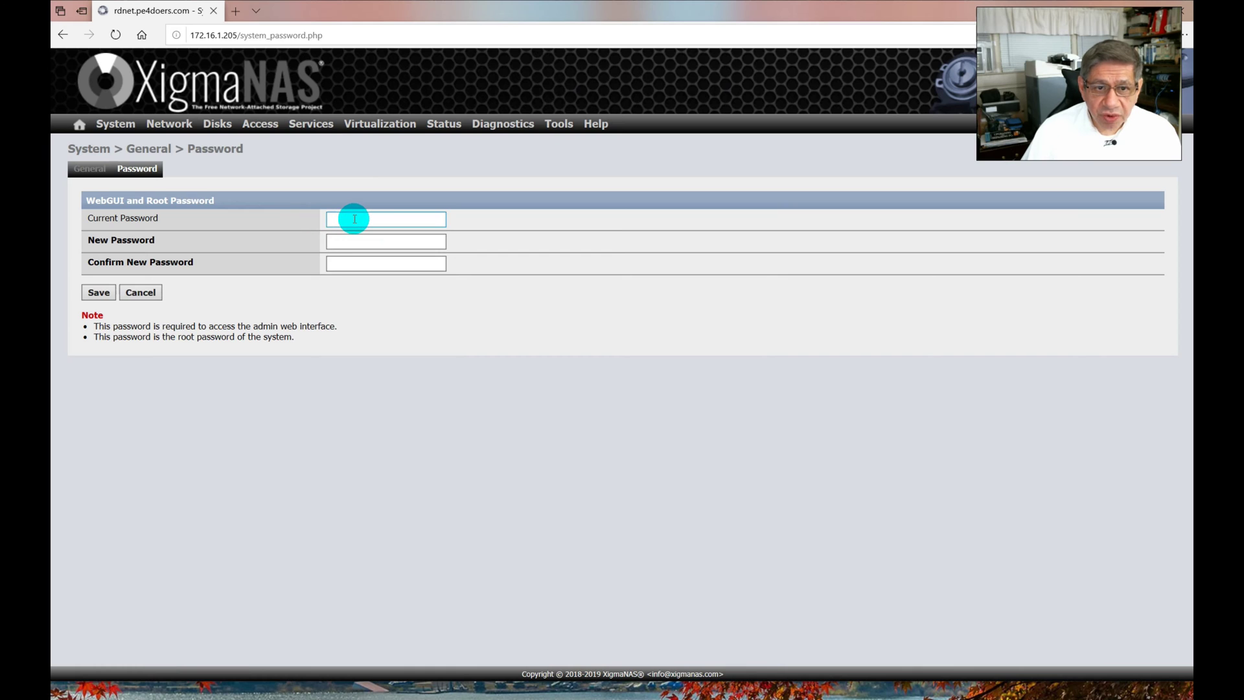
mouse_move(116, 124)
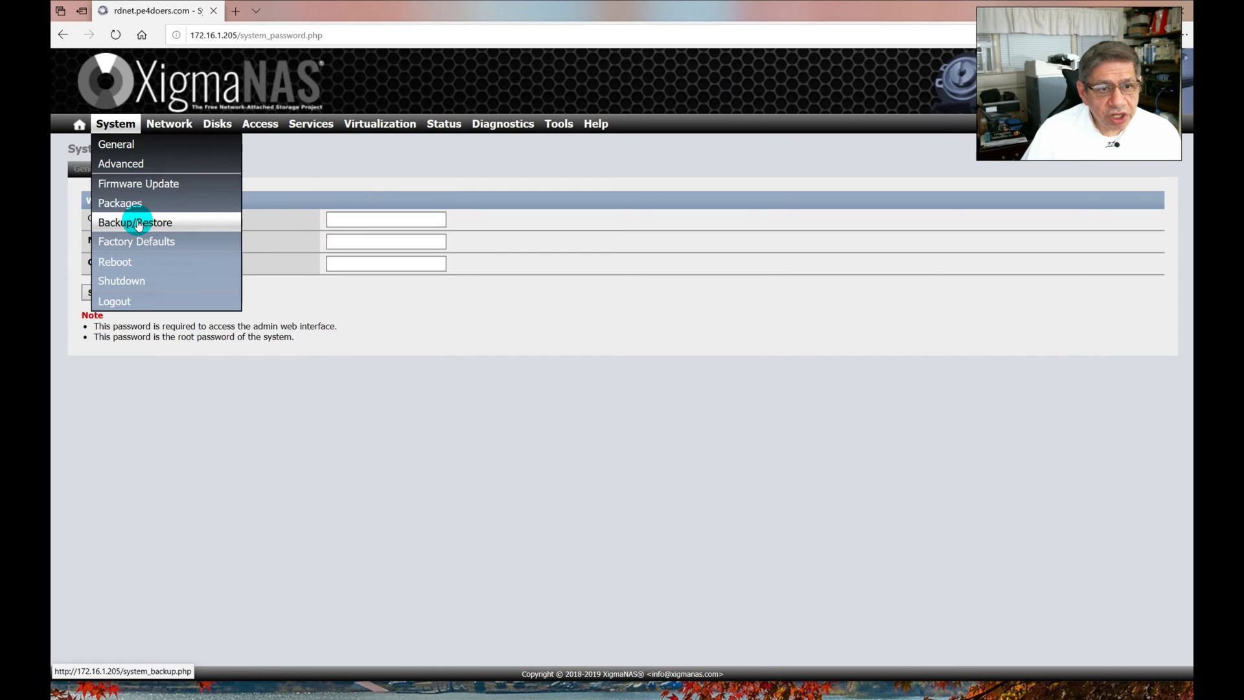
left_click(137, 223)
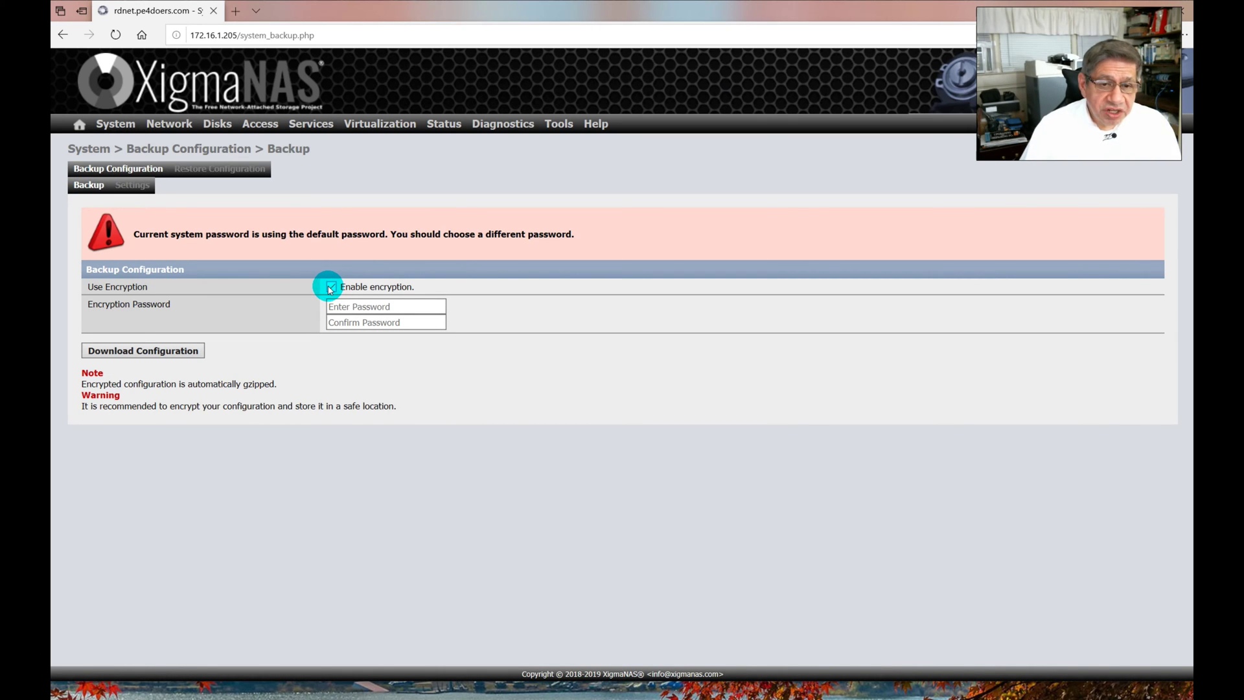
- Download the configuration unencrypted and save the XML file into the Config Backups folder
left_click(333, 287)
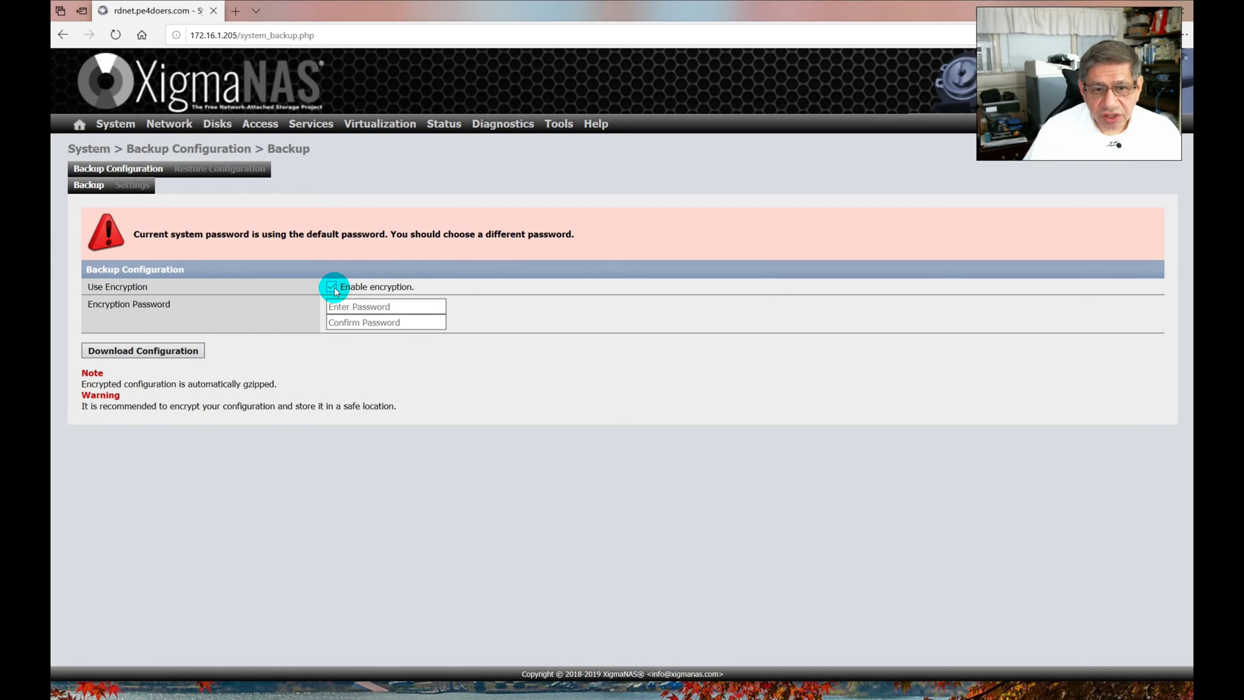
left_click(333, 287)
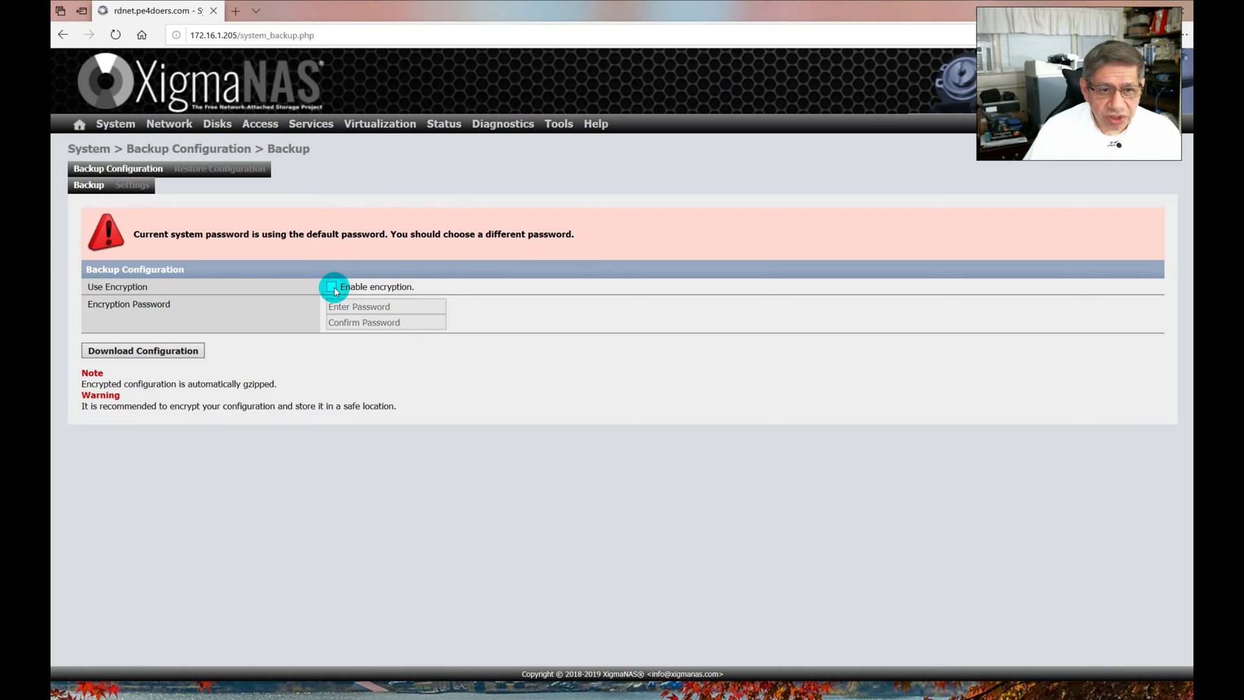
left_click(156, 353)
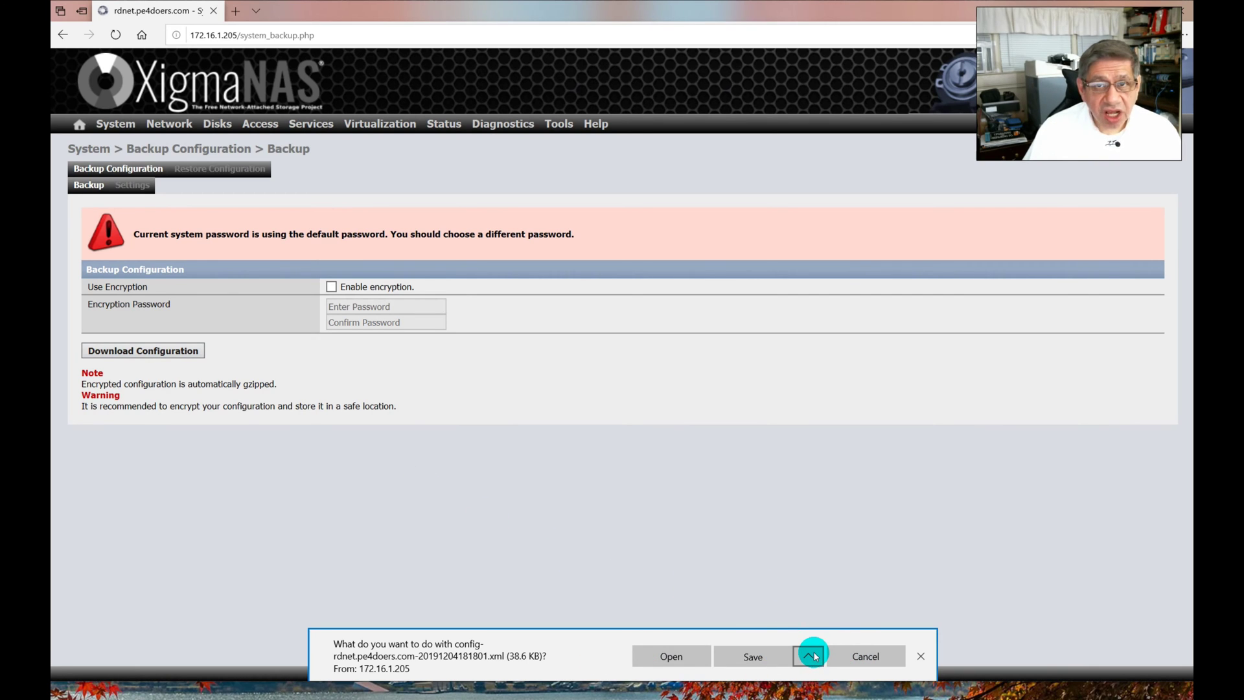
left_click(814, 654)
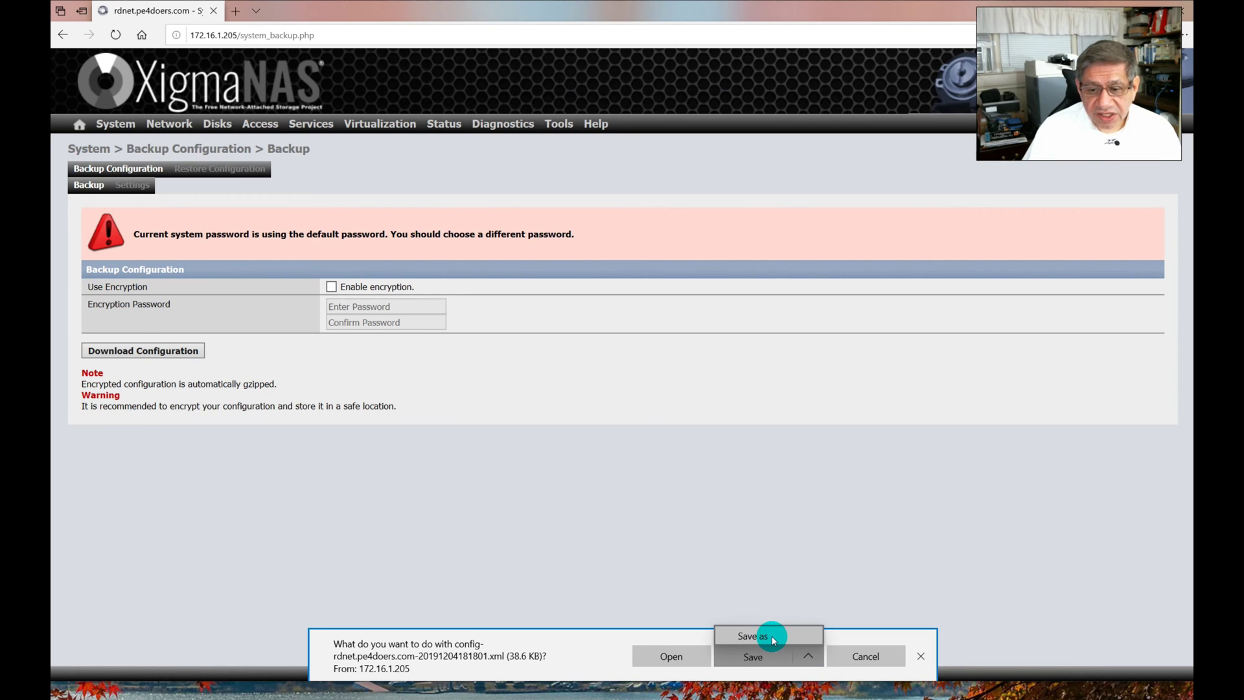
left_click(771, 638)
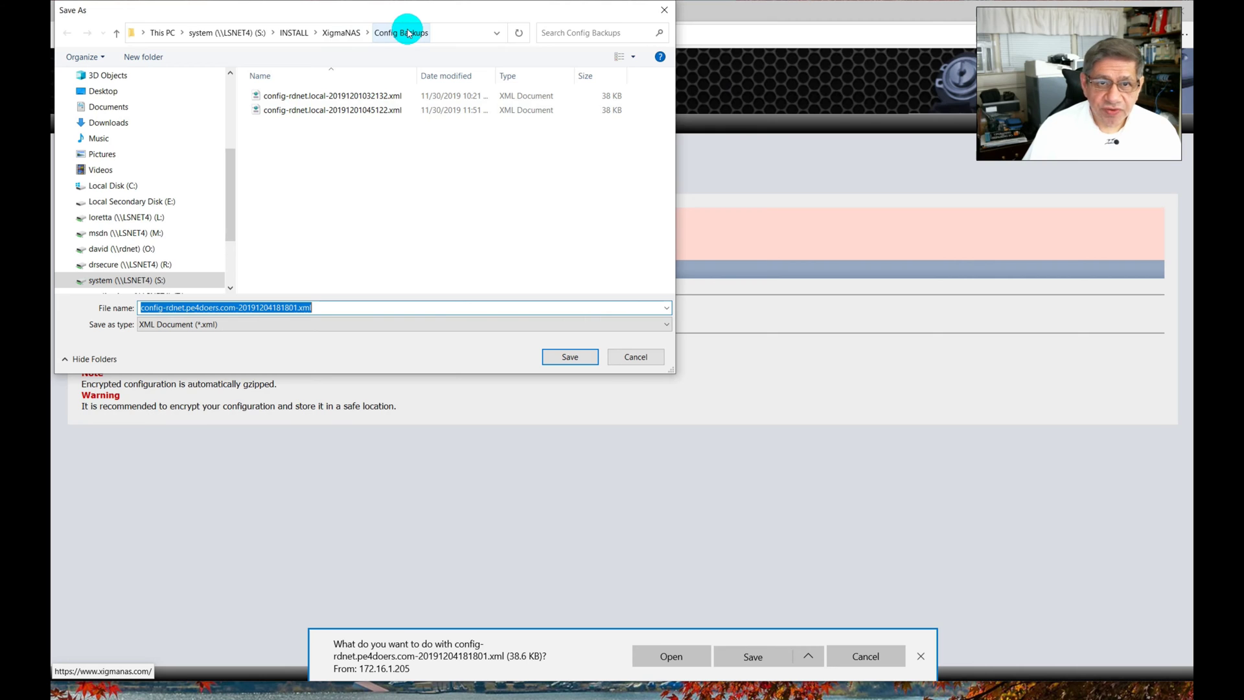
left_click(636, 357)
left_click(921, 656)
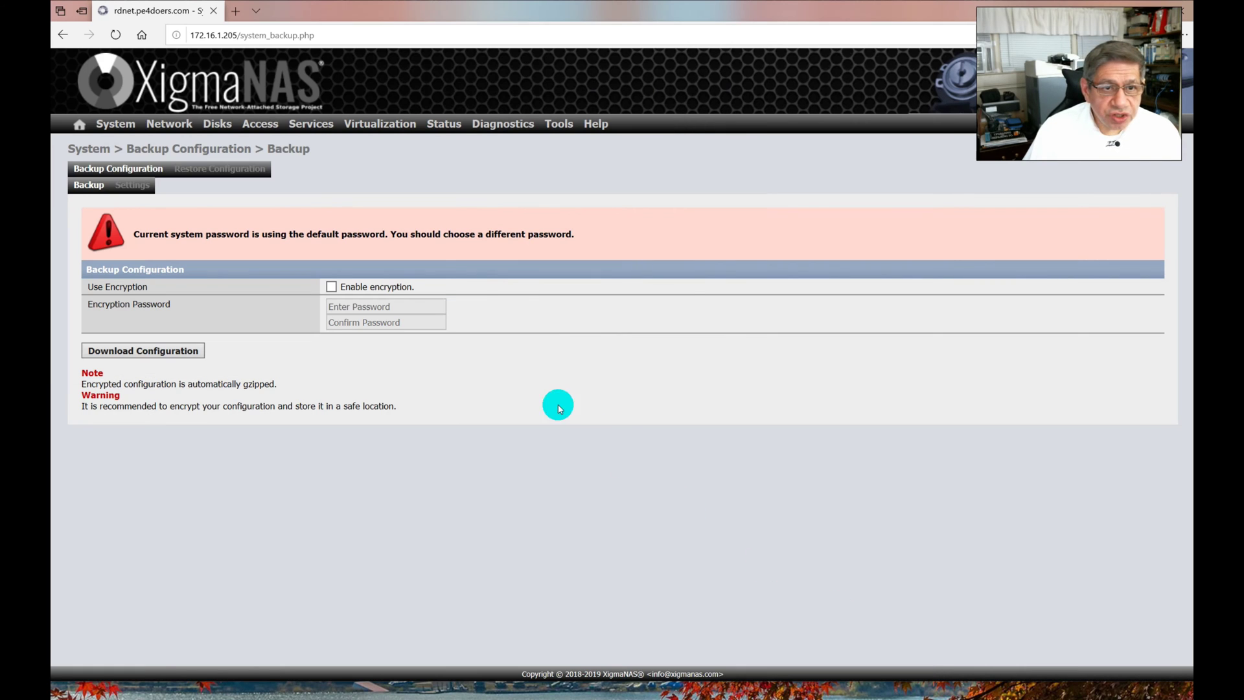
- Look over the Restore Configuration form and its Decryption Password field
left_click(200, 169)
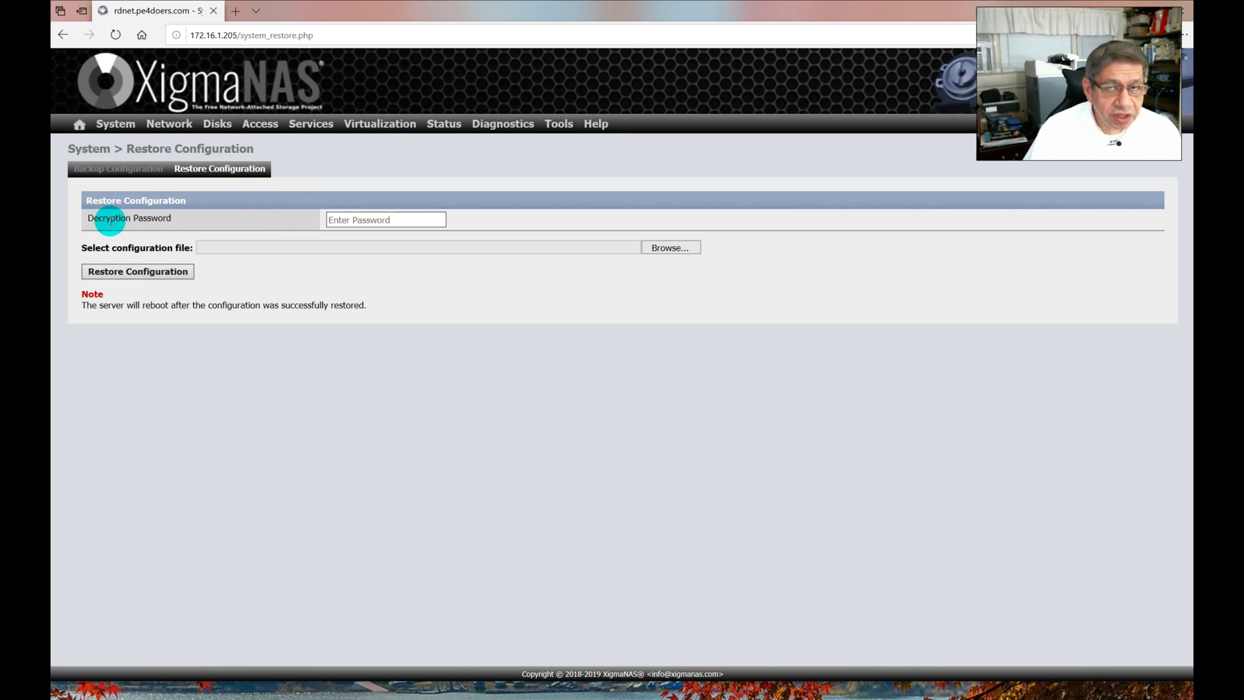
left_click(402, 216)
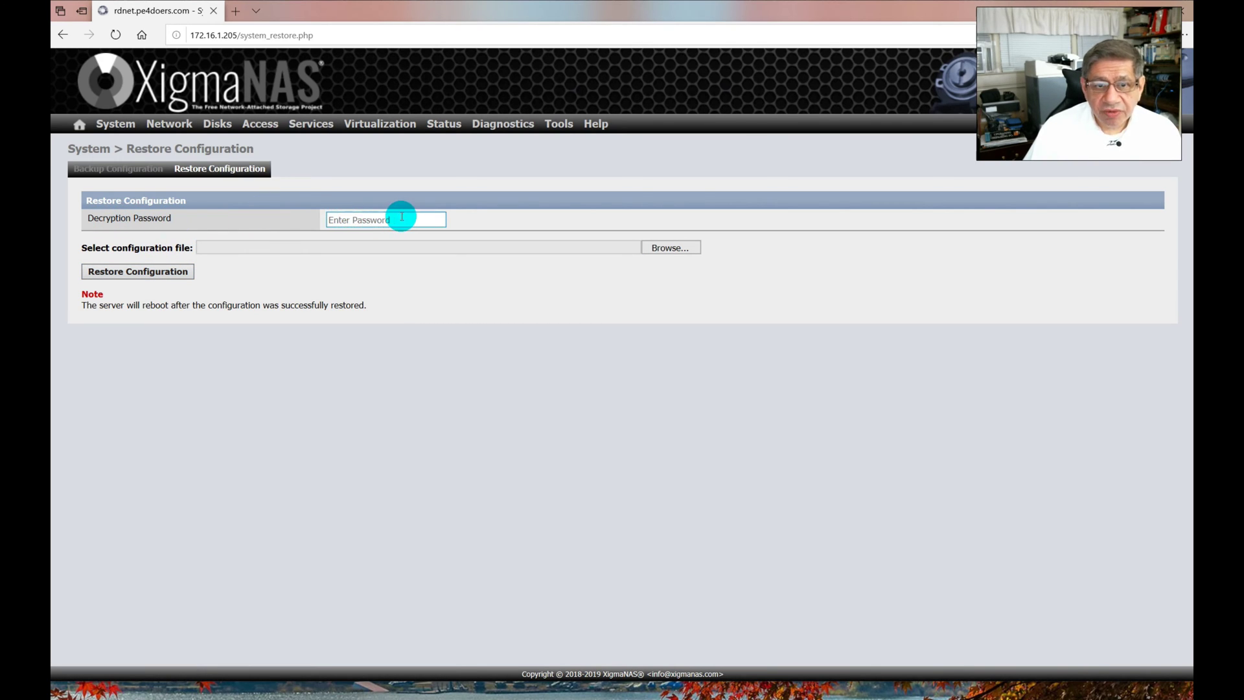
left_click(245, 184)
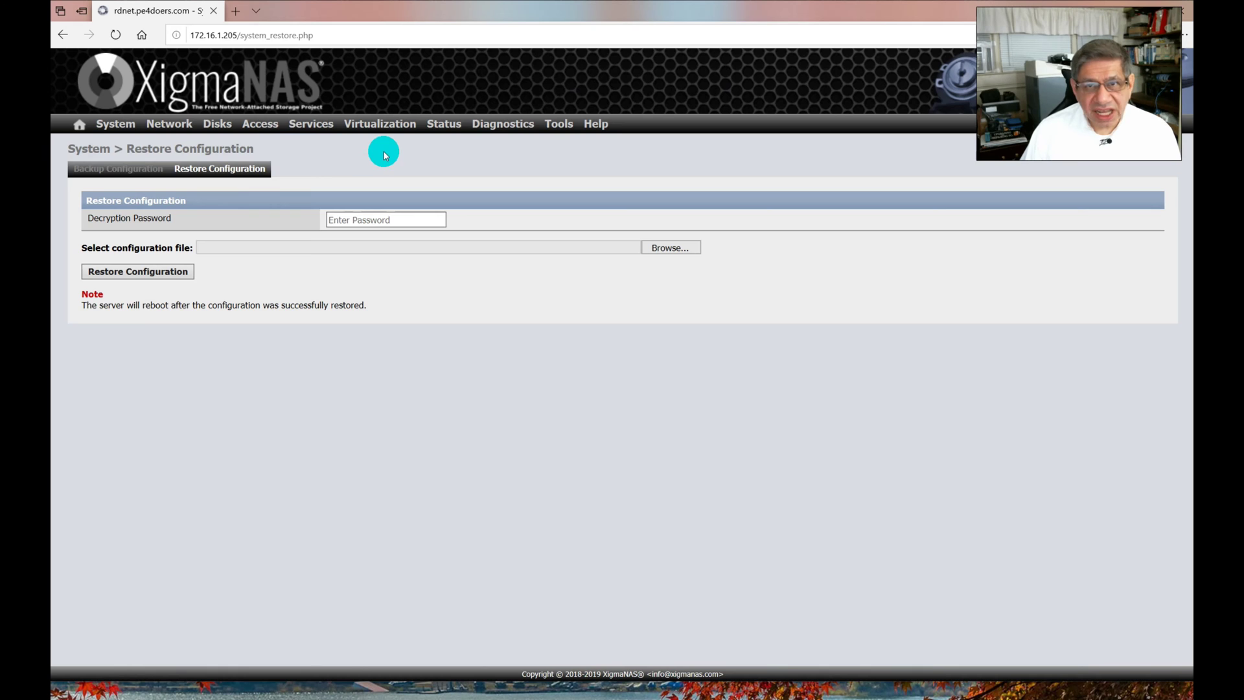
- Go to Disks > ZFS to see the RDpool and zroot pools
mouse_move(438, 126)
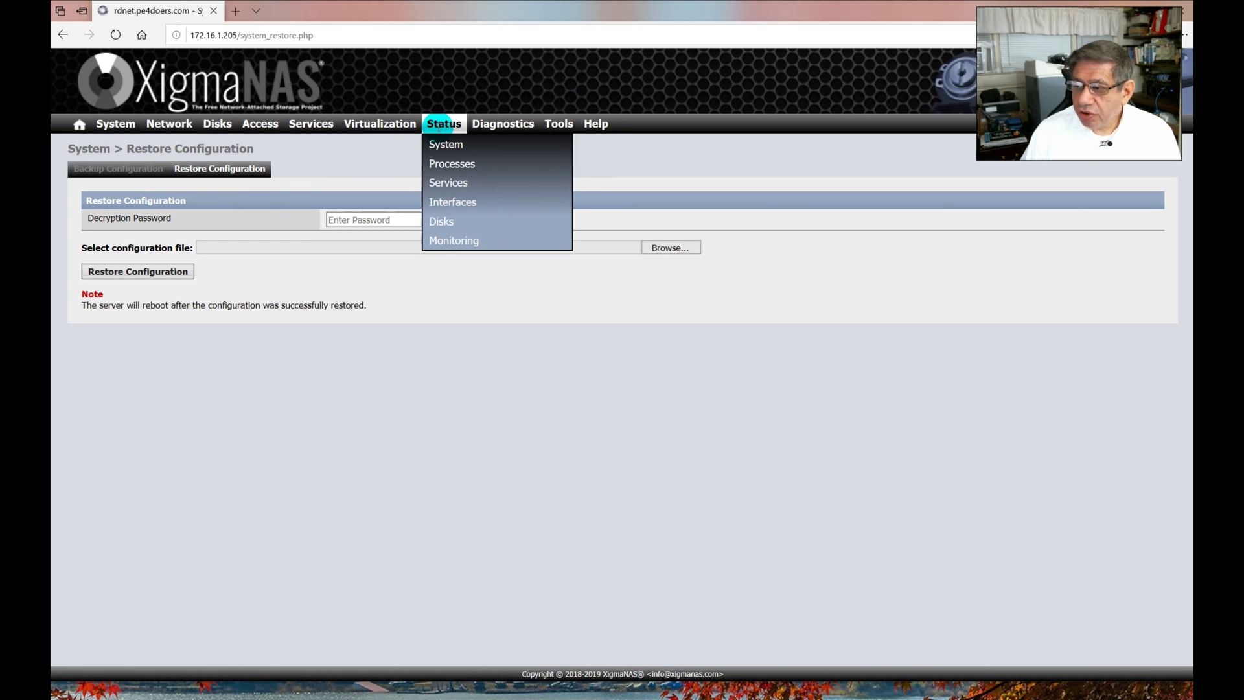
mouse_move(220, 128)
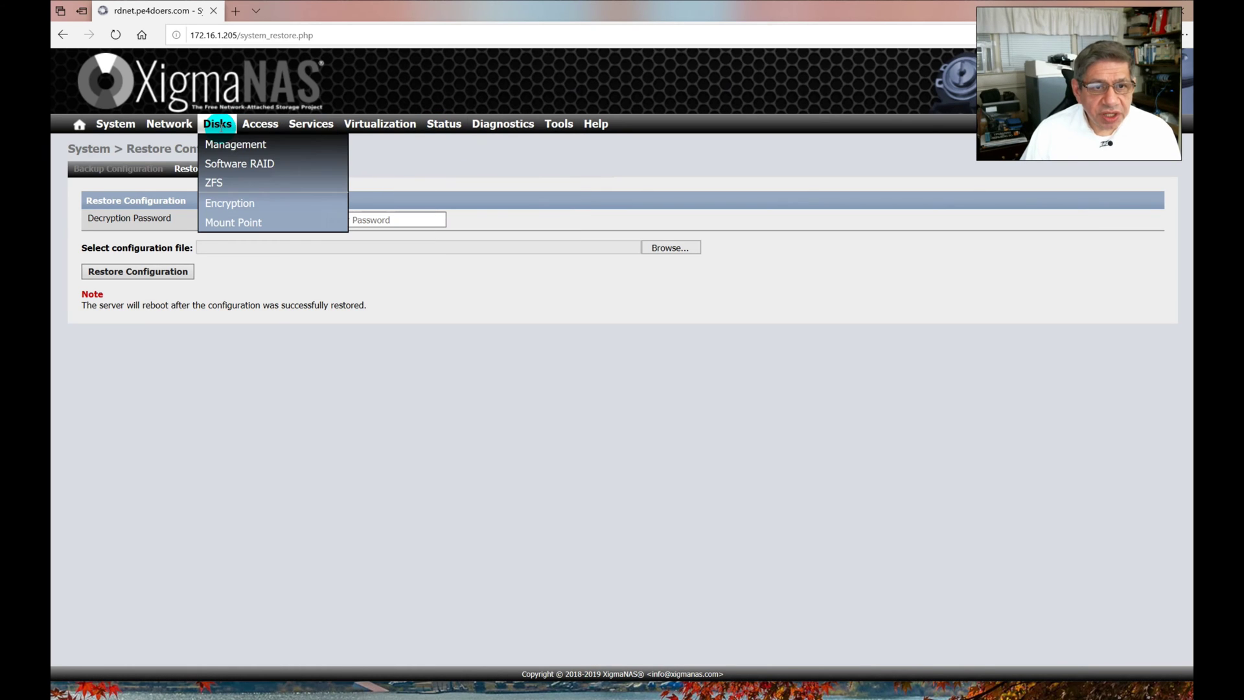
left_click(213, 185)
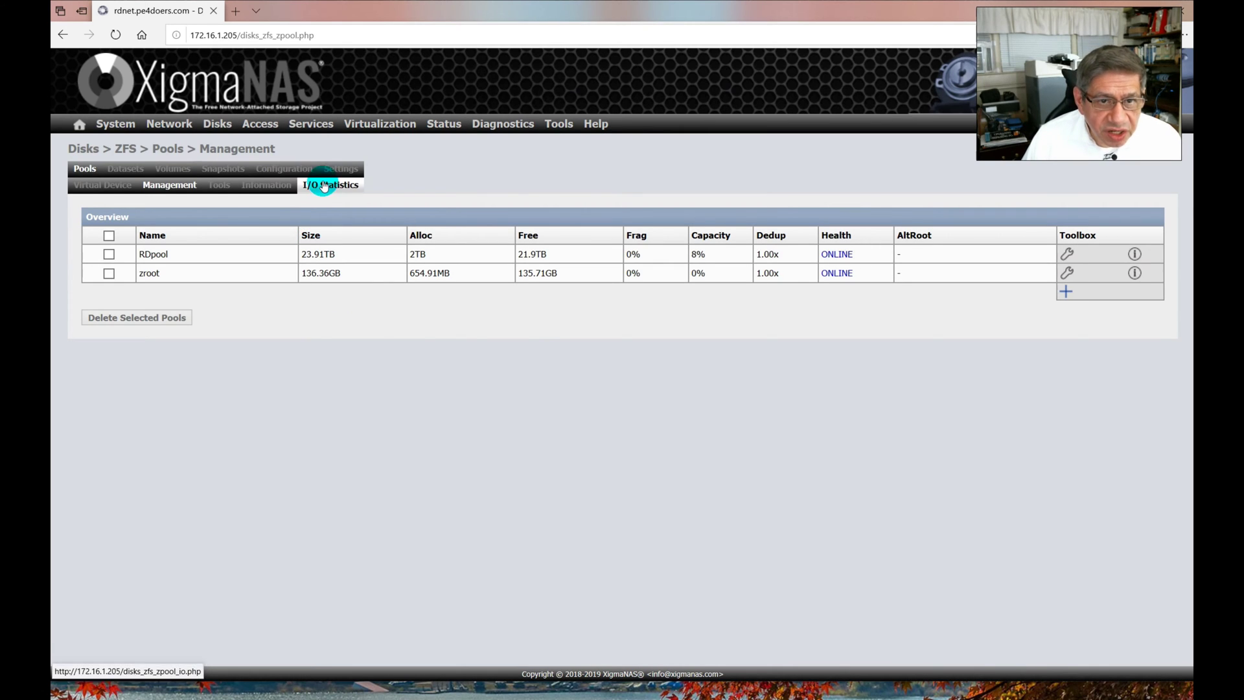
- View ZFS Settings with capacity warning 80 and critical 90 thresholds
left_click(340, 169)
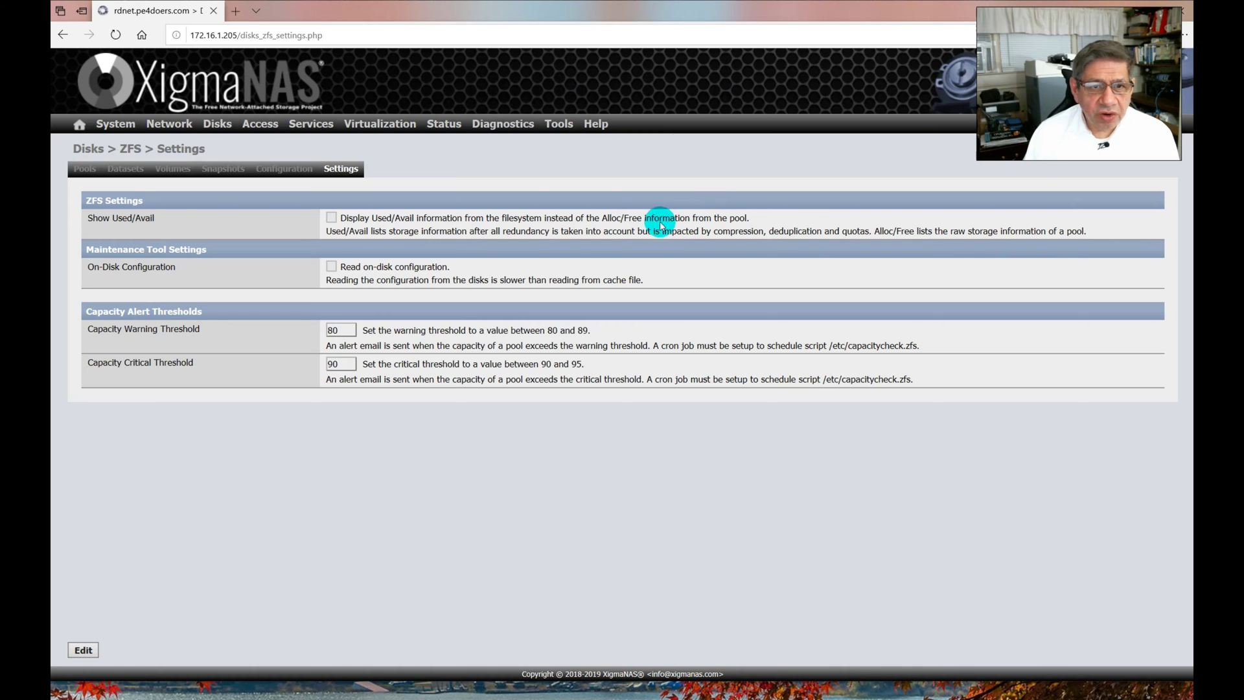
mouse_move(327, 125)
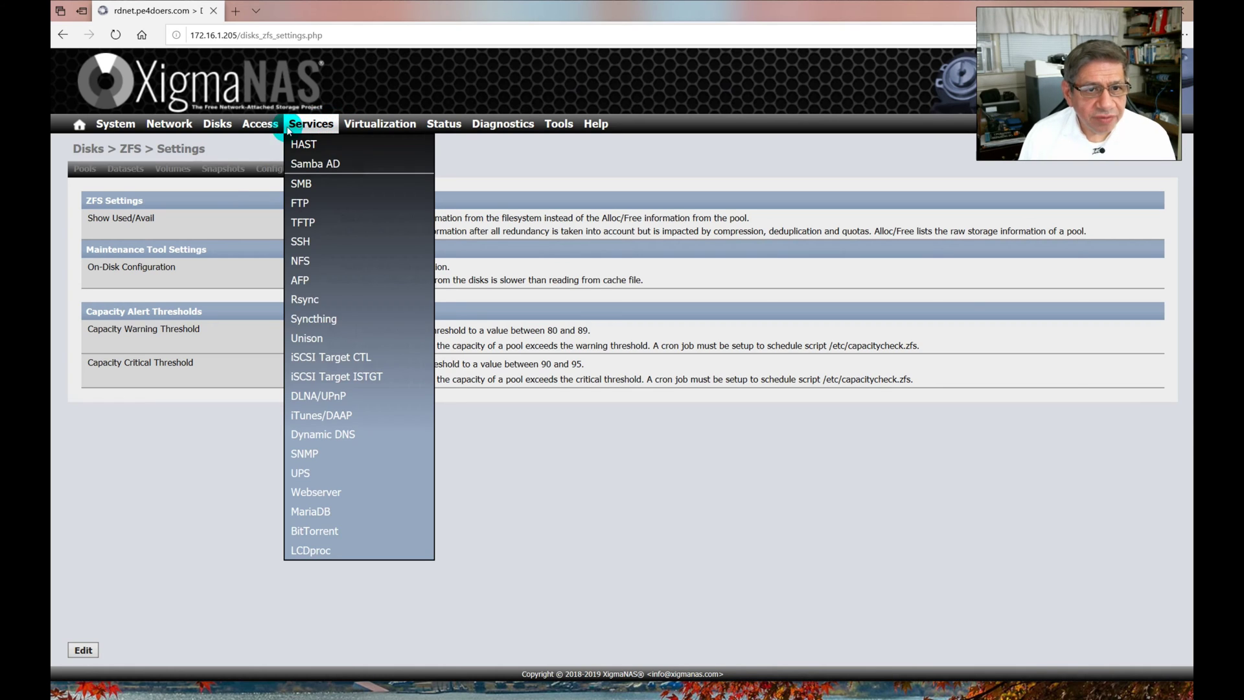
mouse_move(261, 124)
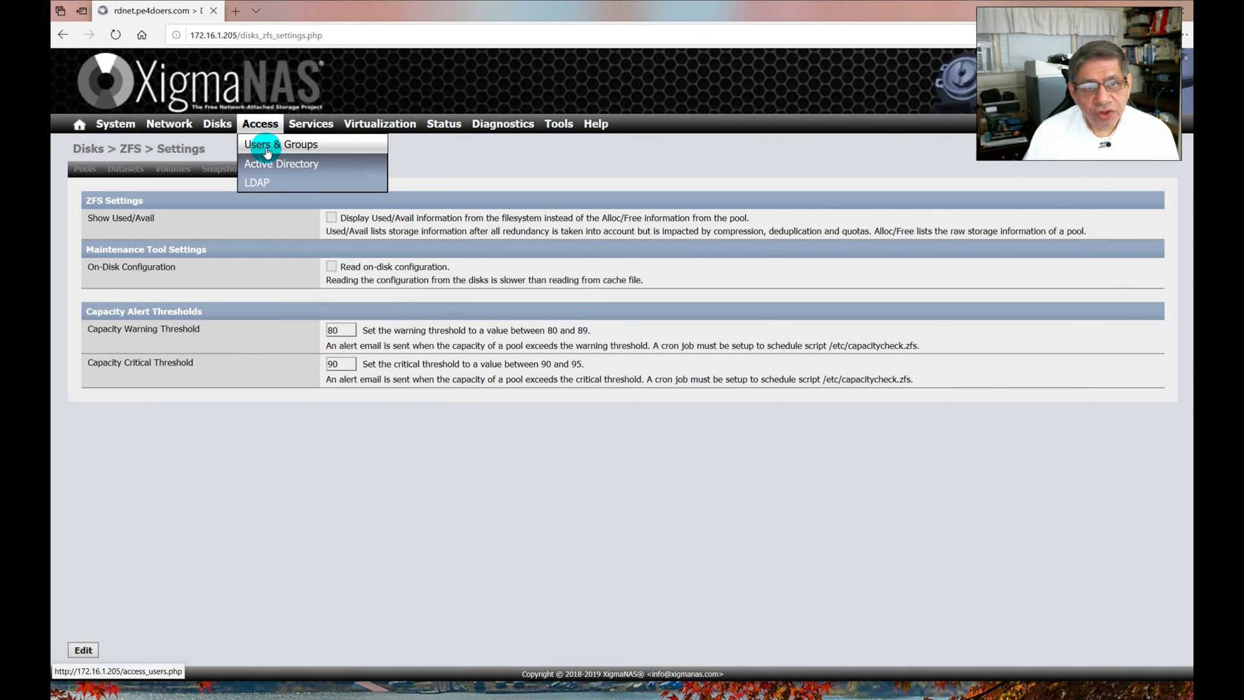
- Show the Access > Users list with system accounts hidden
left_click(267, 152)
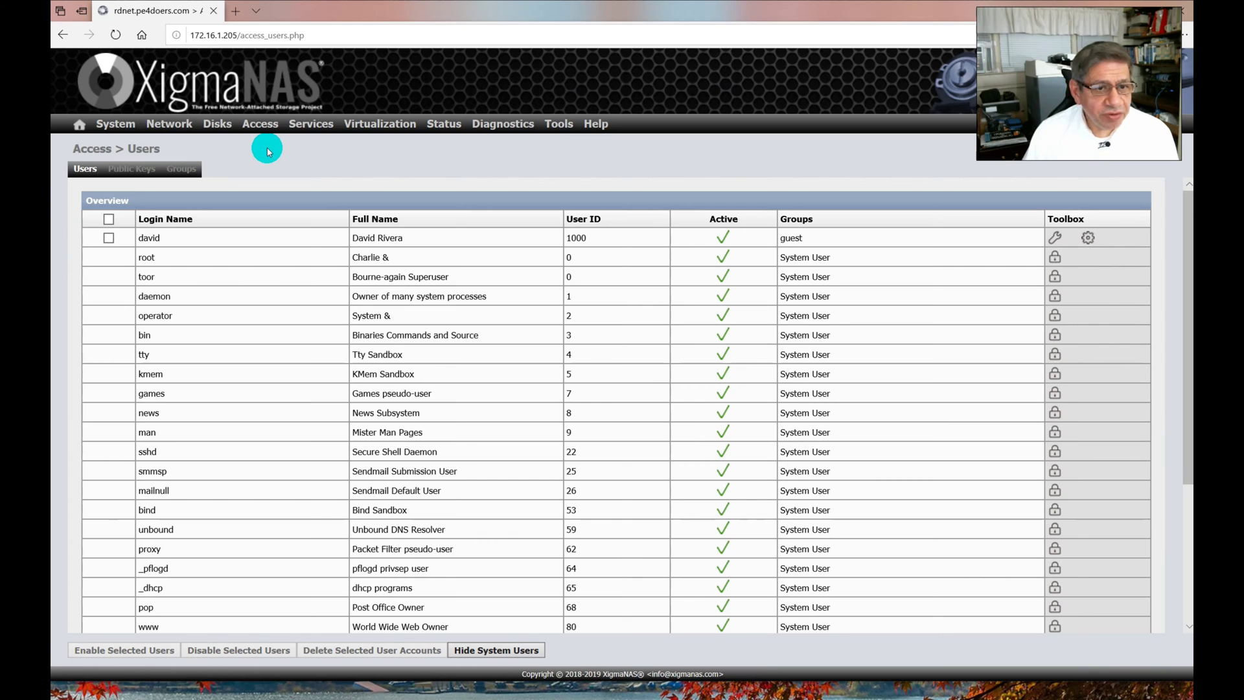
scroll(917, 266, "down", 3)
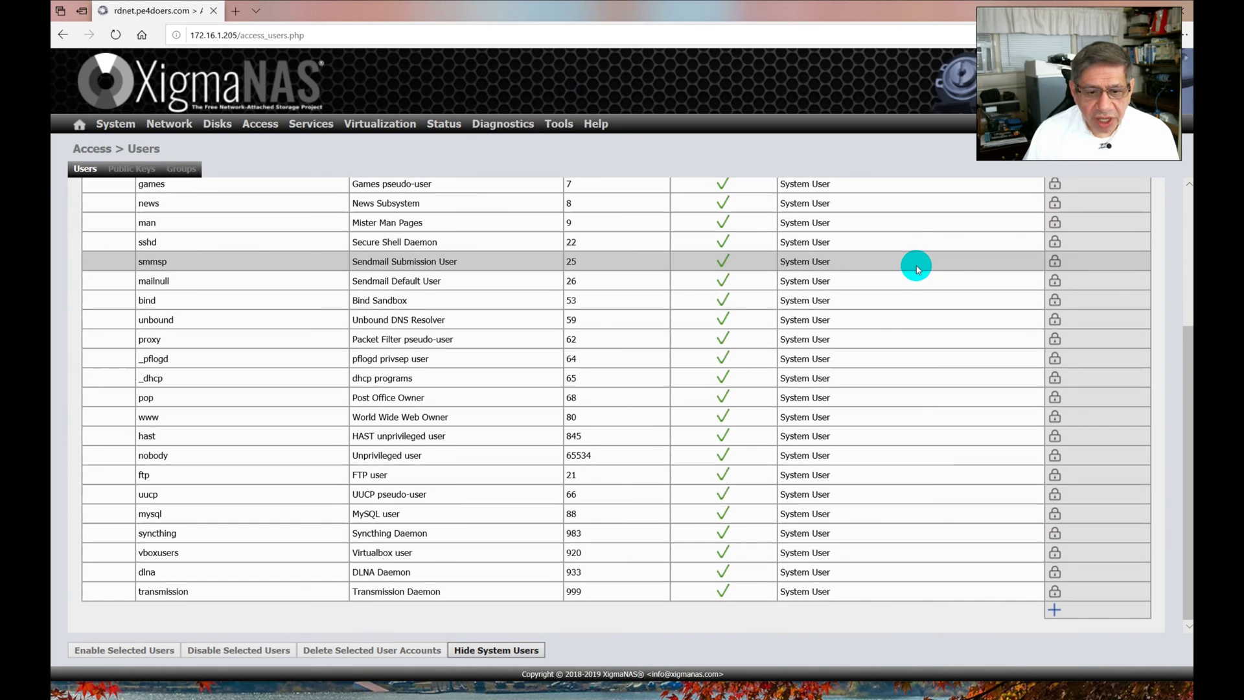
left_click(485, 658)
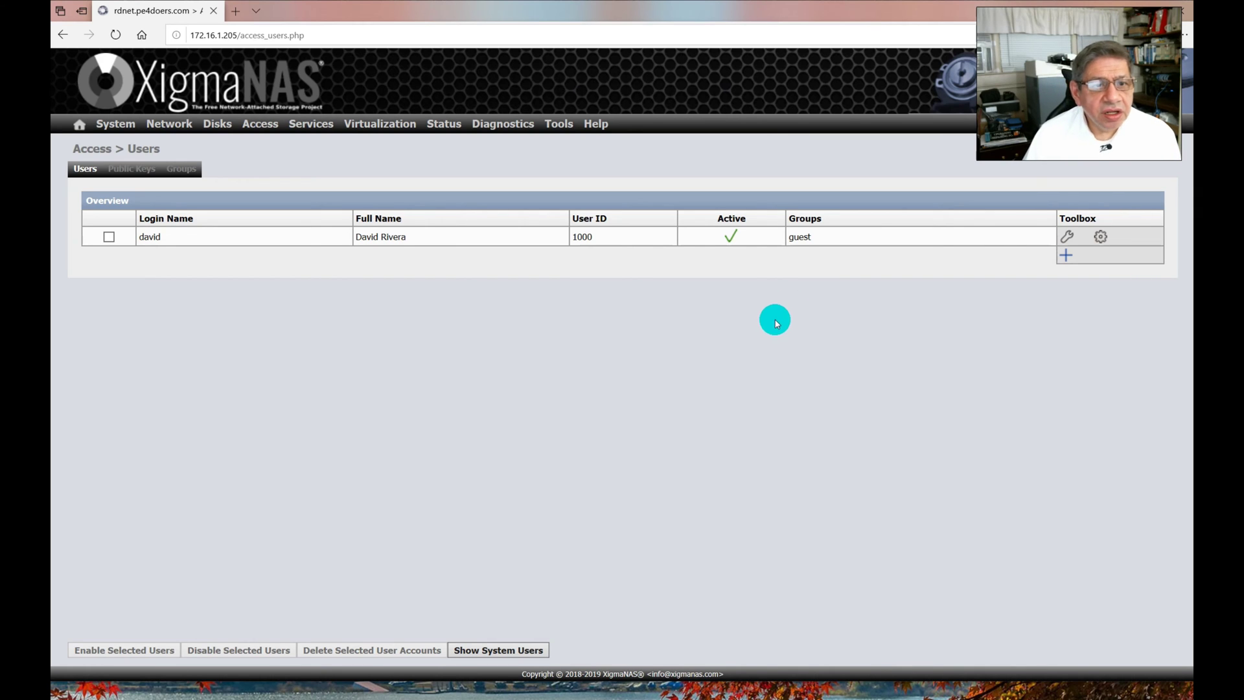
- Start a new user, entering the login name, full name and password
left_click(1071, 256)
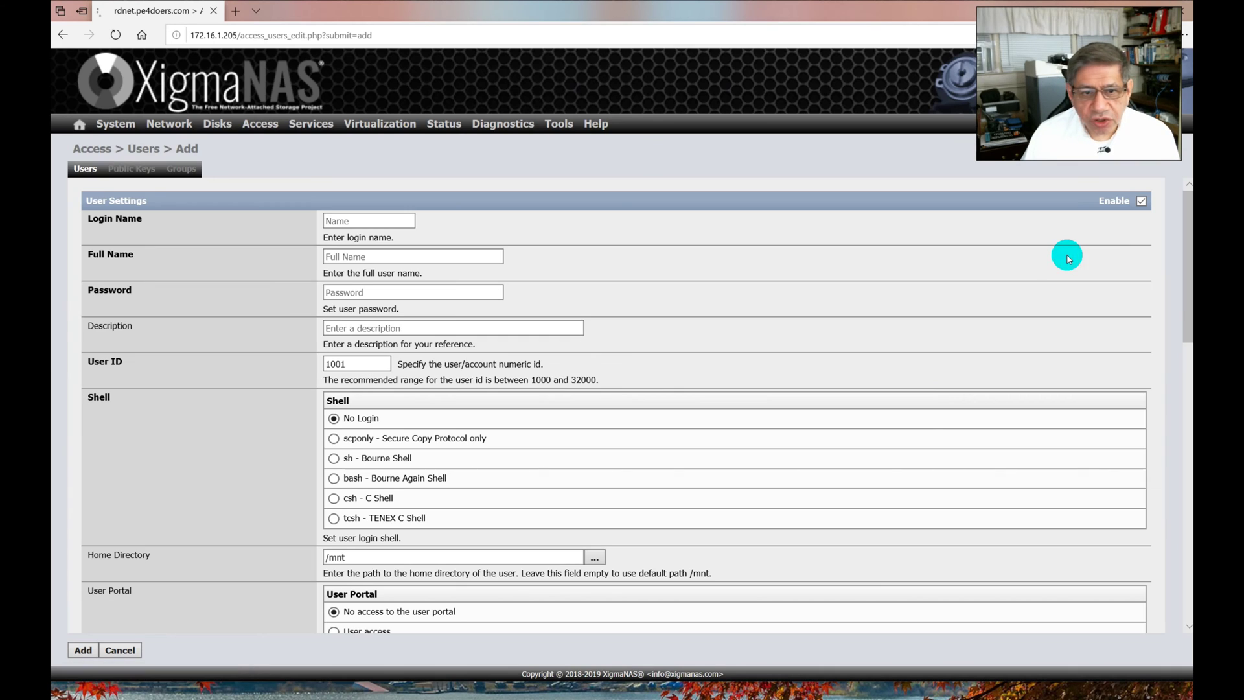
left_click(342, 222)
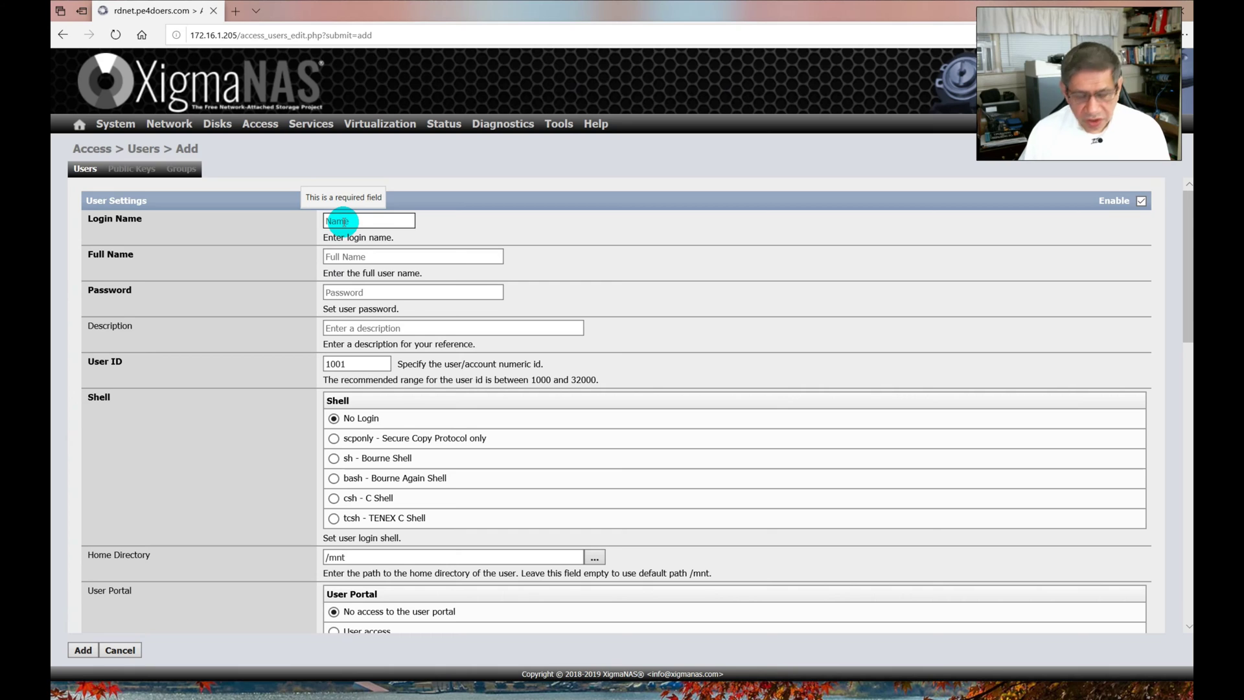
type("kirk")
left_click(354, 256)
type("James ")
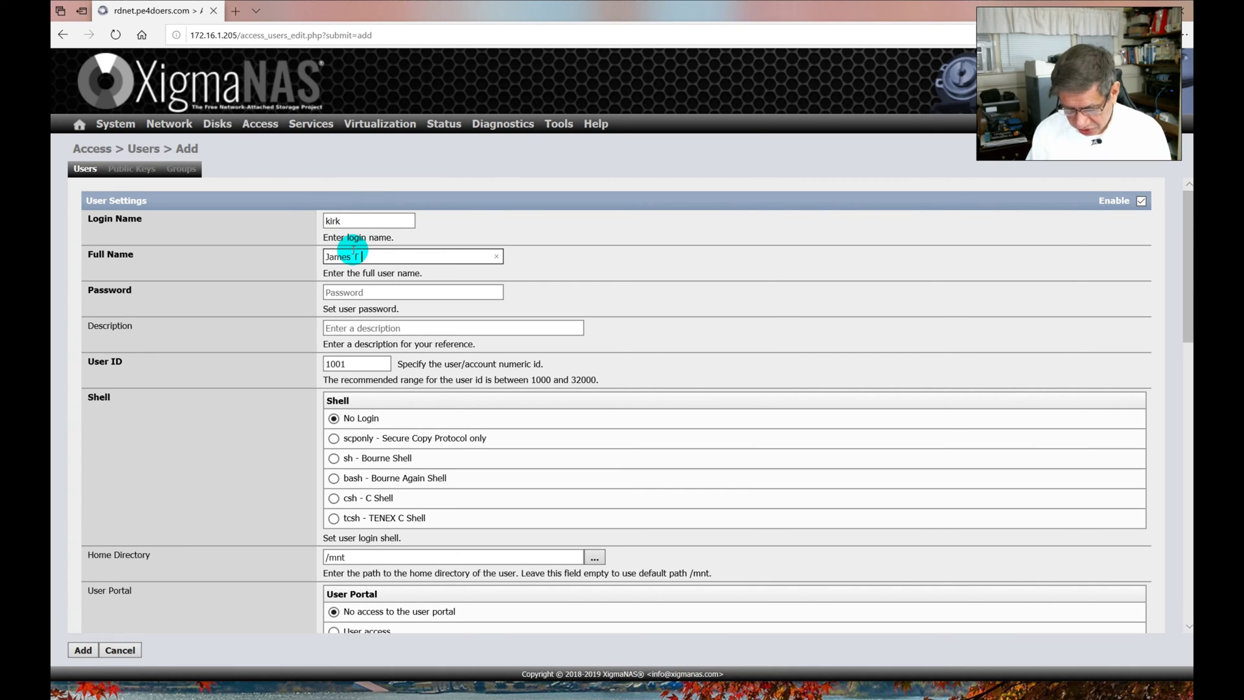
type("T Kirk")
left_click(379, 291)
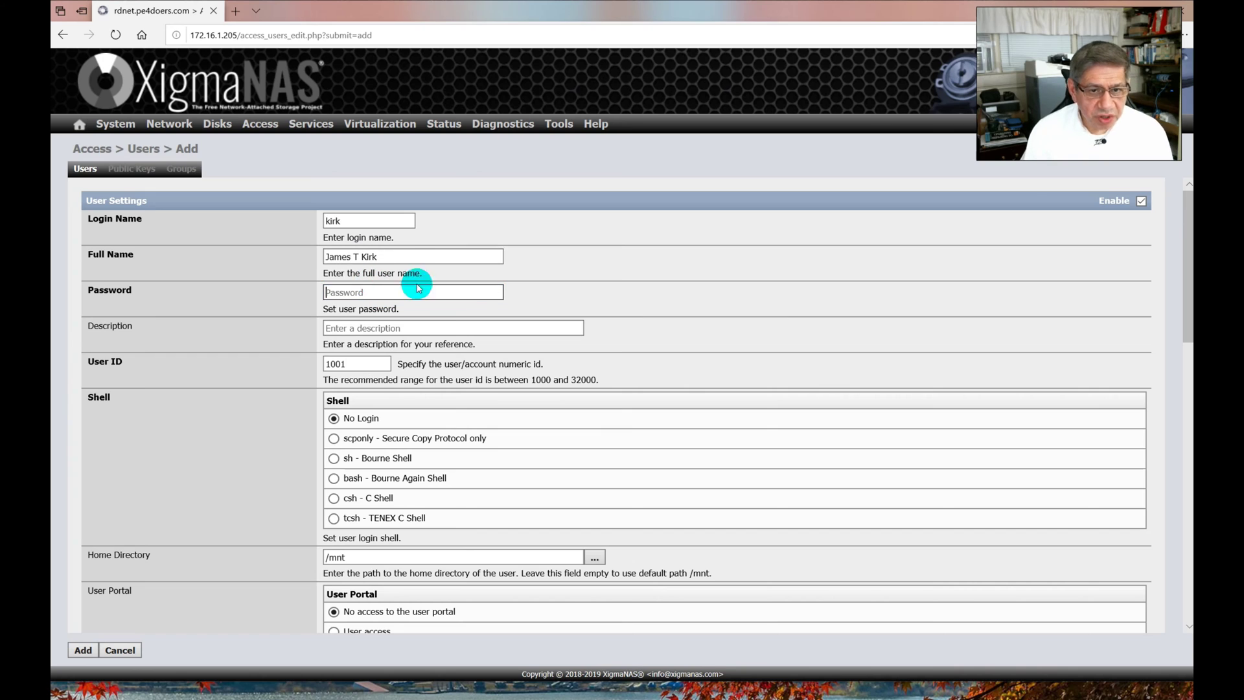
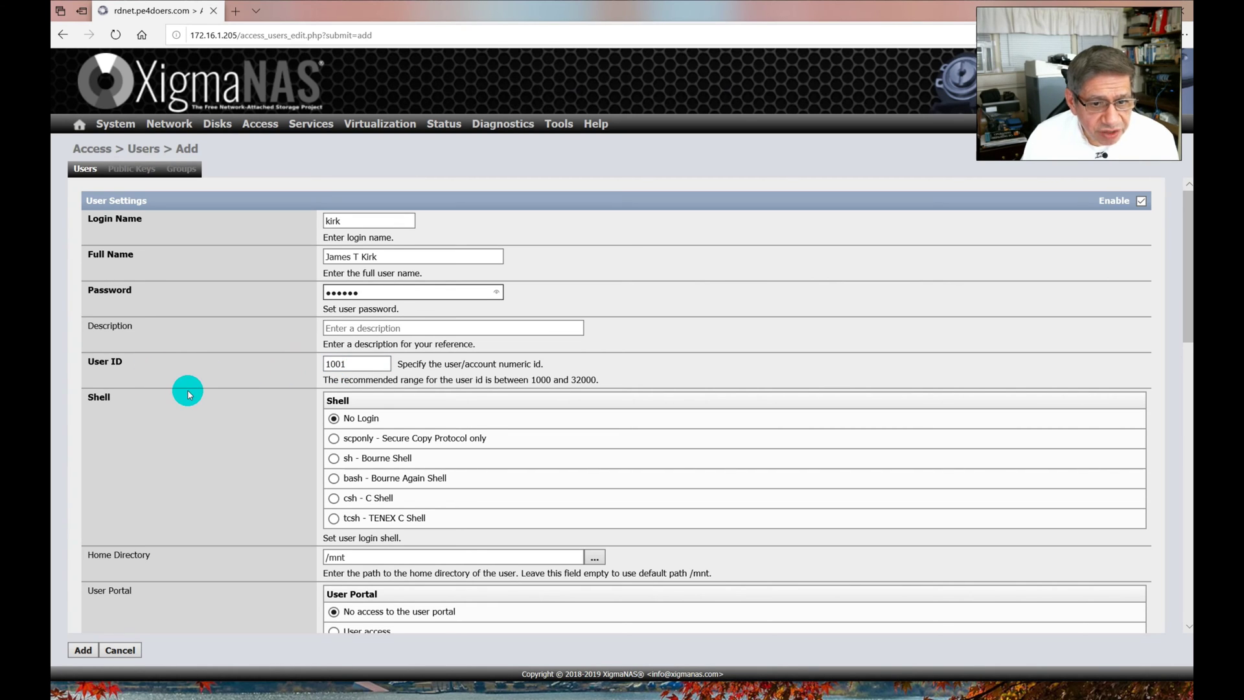
- Review shell, home directory and groups, then add user ID 1001 in group guest
scroll(188, 394, "down", 2)
scroll(187, 394, "down", 2)
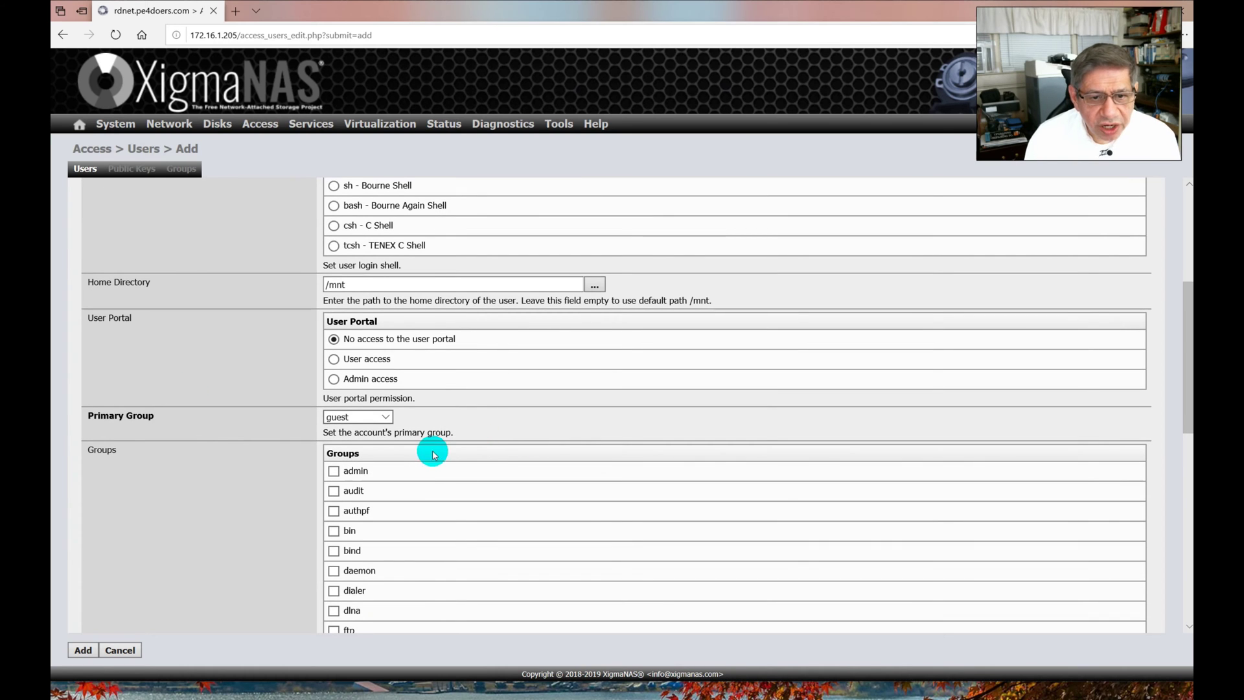
scroll(411, 436, "down", 1)
scroll(413, 441, "up", 5)
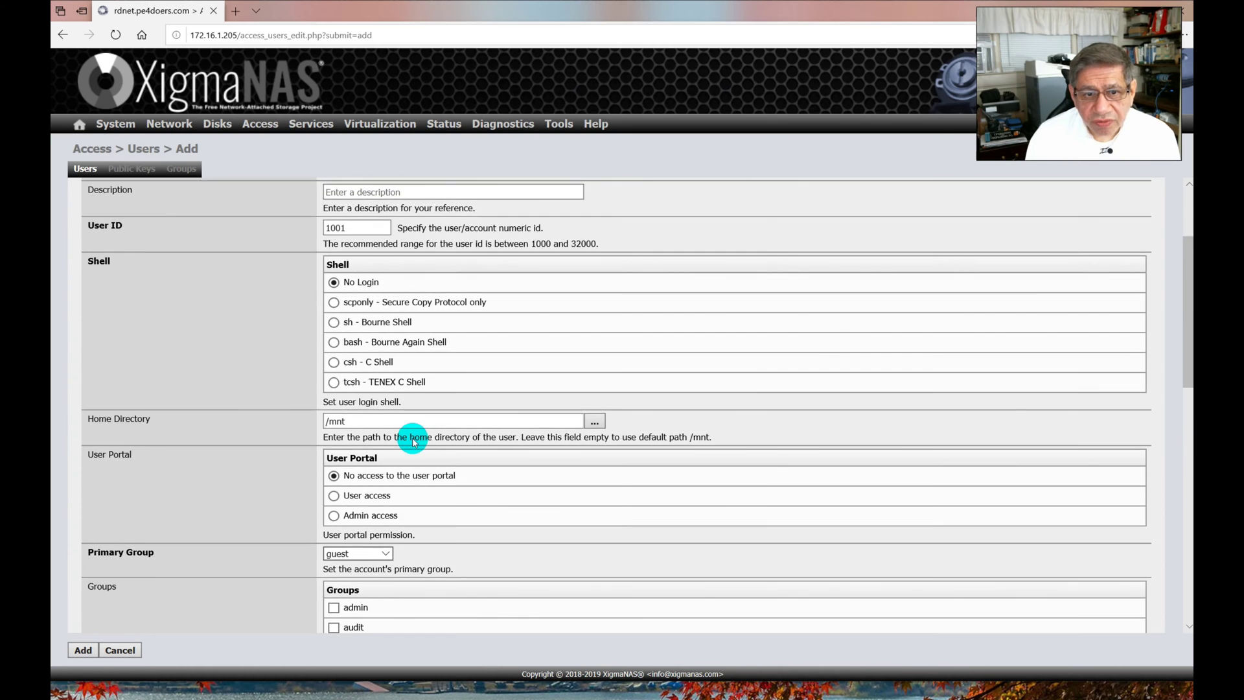
scroll(413, 441, "down", 4)
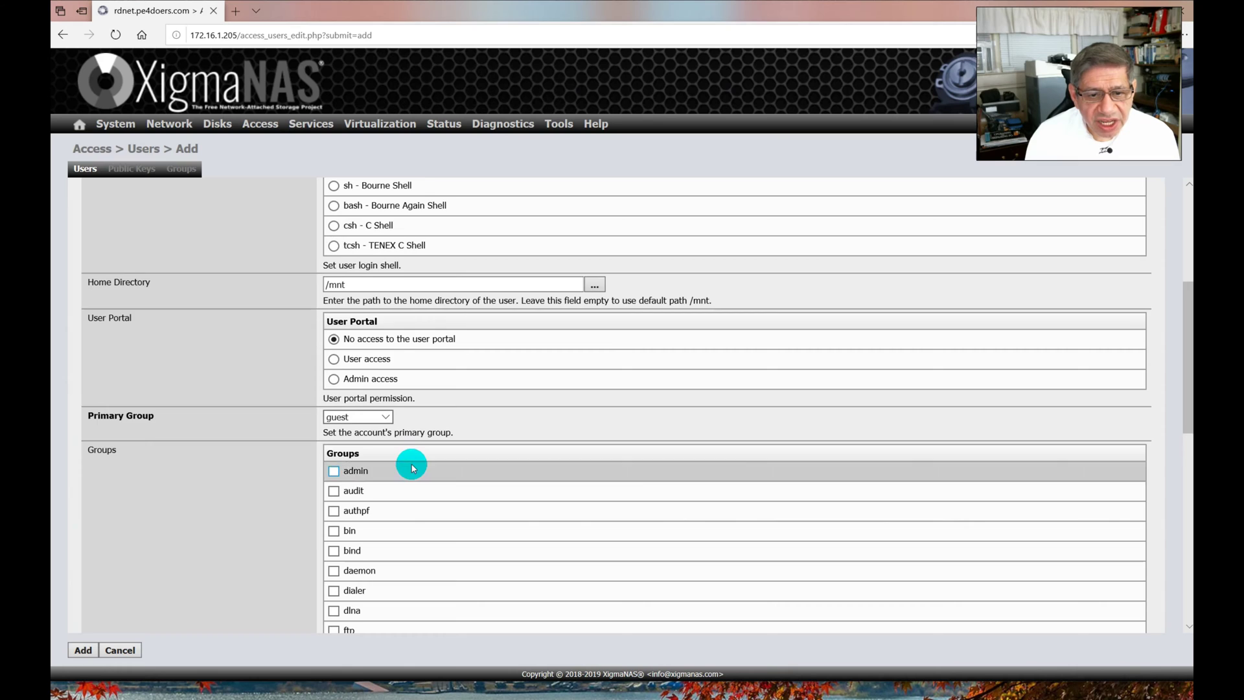
scroll(412, 467, "down", 1)
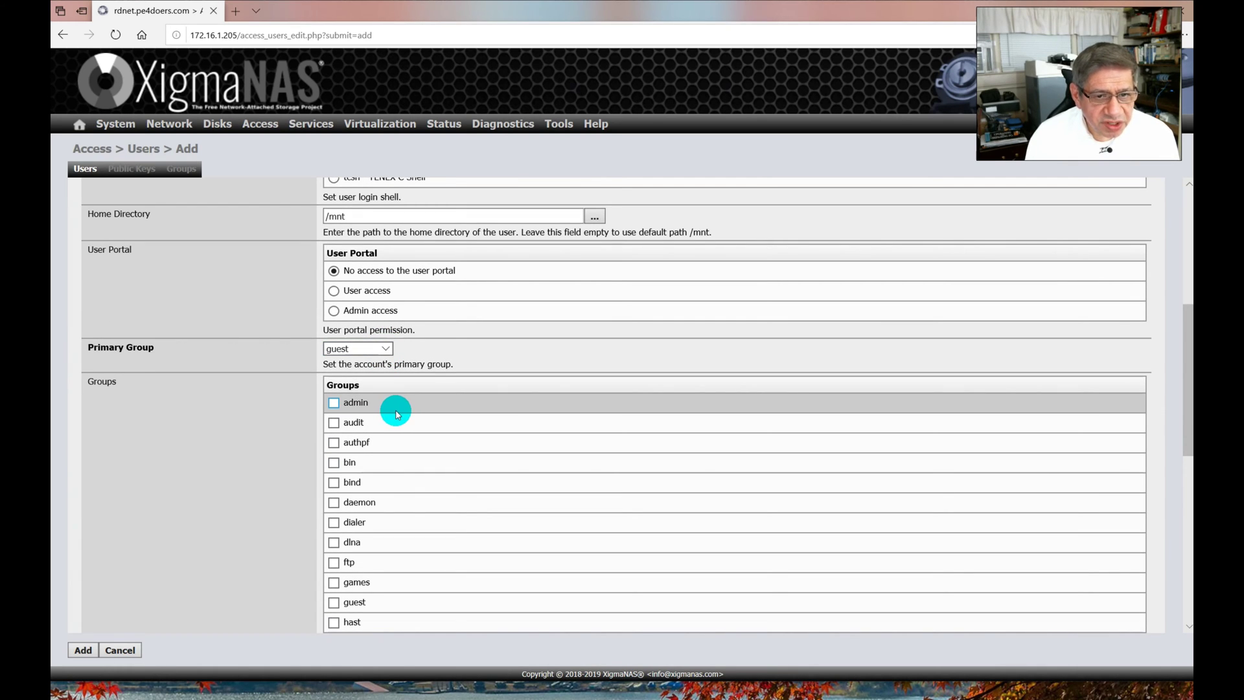
scroll(412, 383, "up", 3)
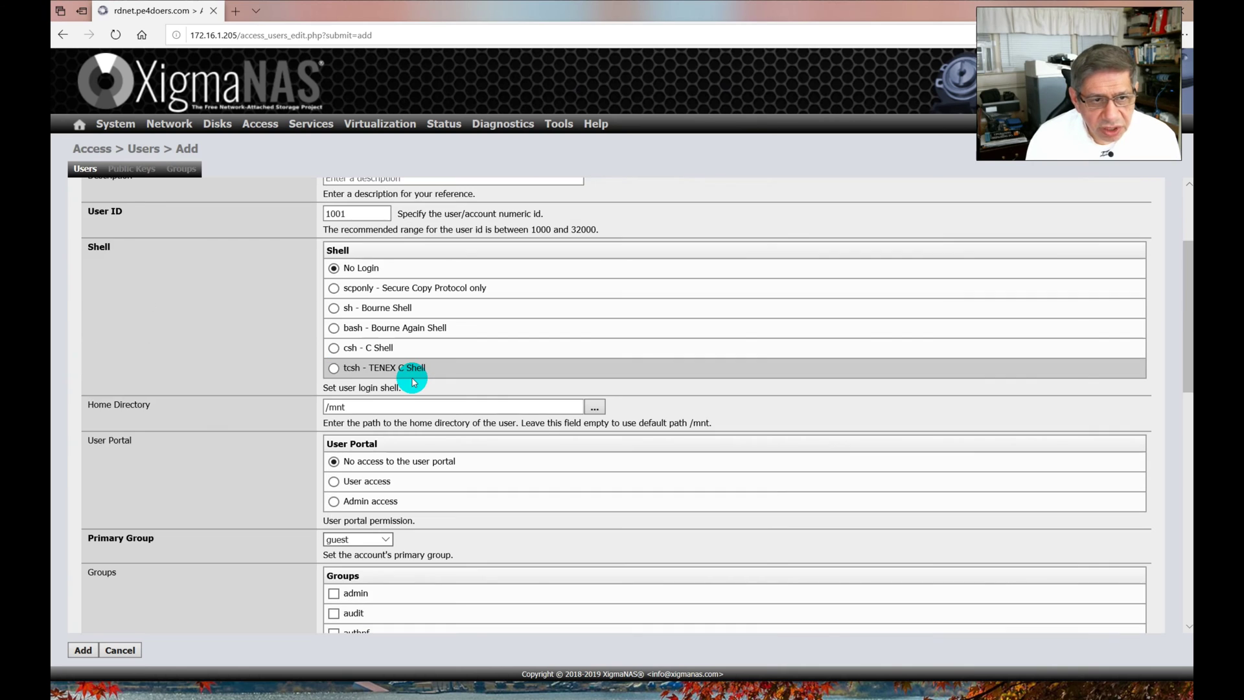
scroll(412, 382, "down", 10)
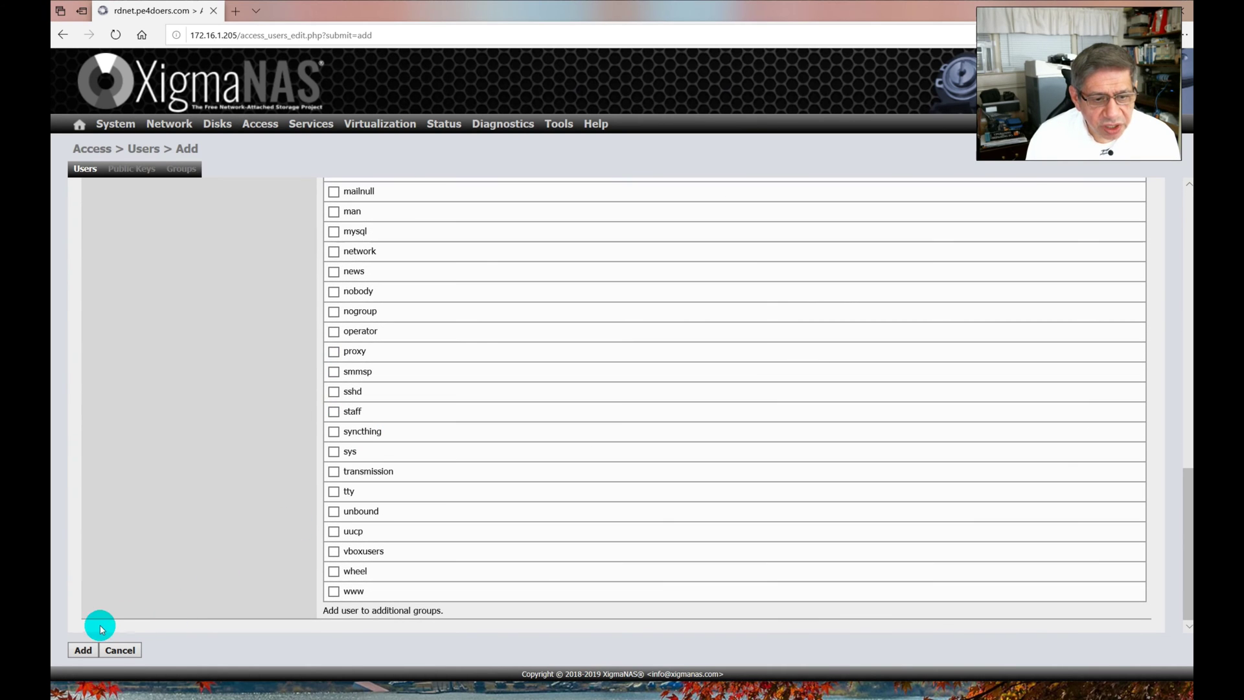
left_click(67, 653)
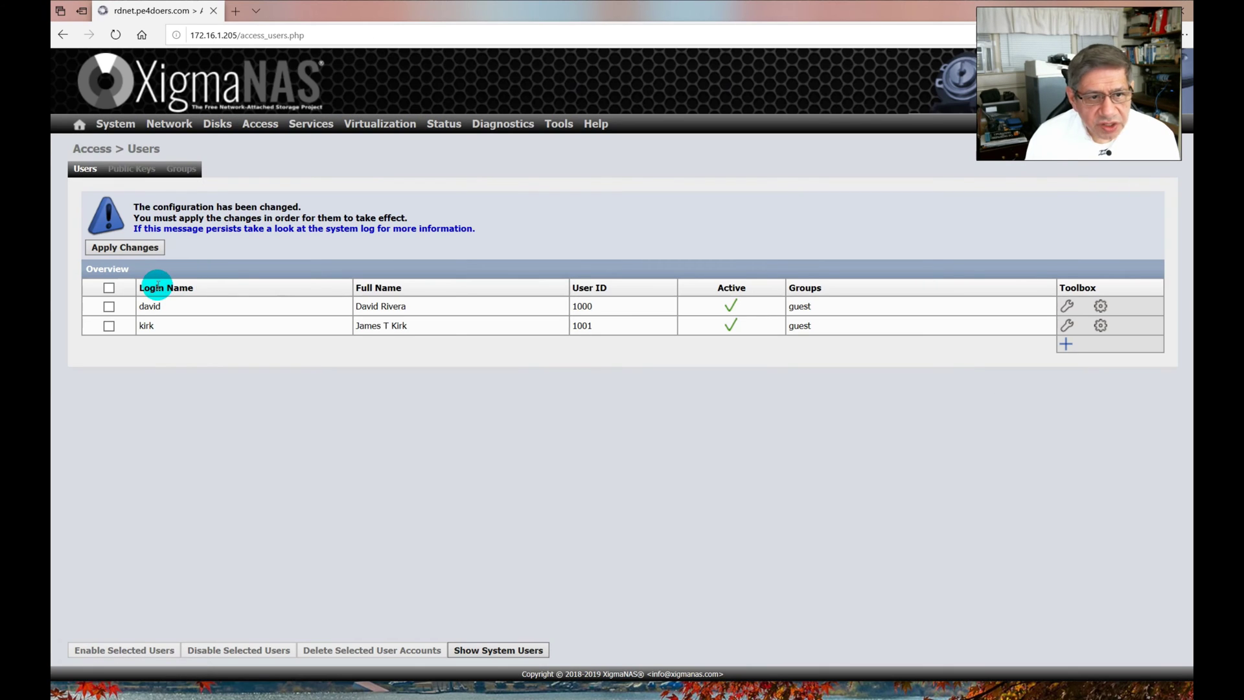
- Apply the pending change and start another user with login name, full name and password
left_click(125, 248)
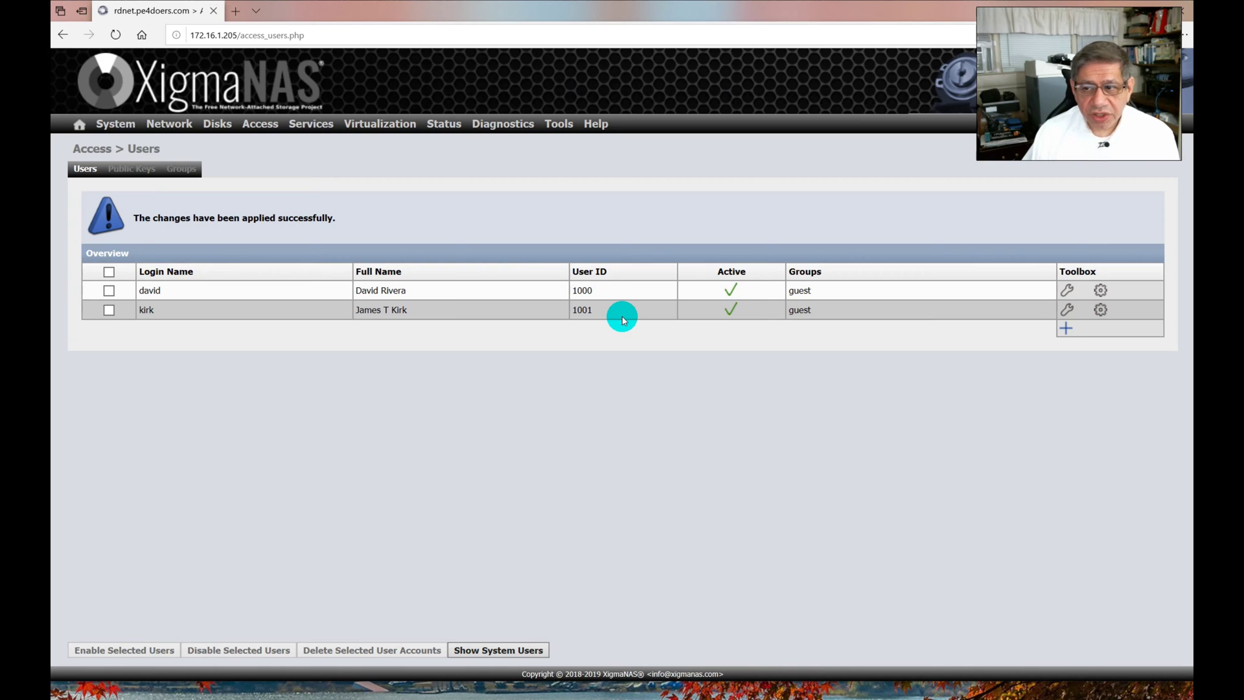
left_click(1066, 328)
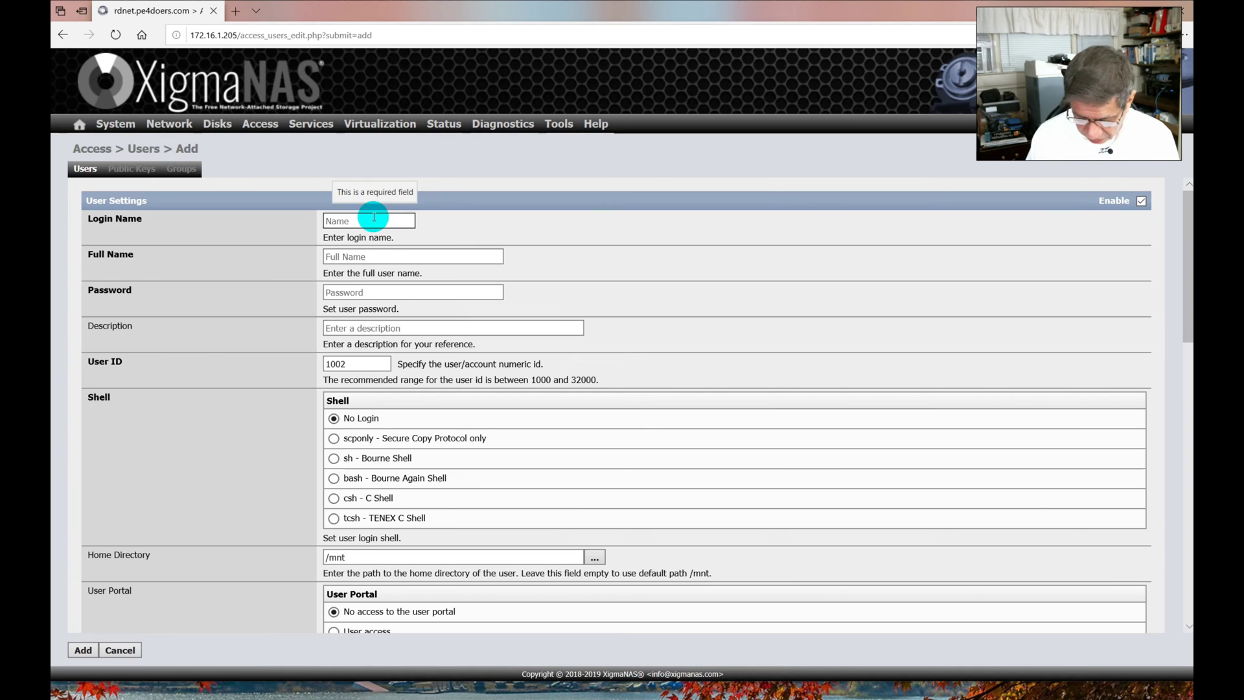
type("mccoy")
left_click(367, 257)
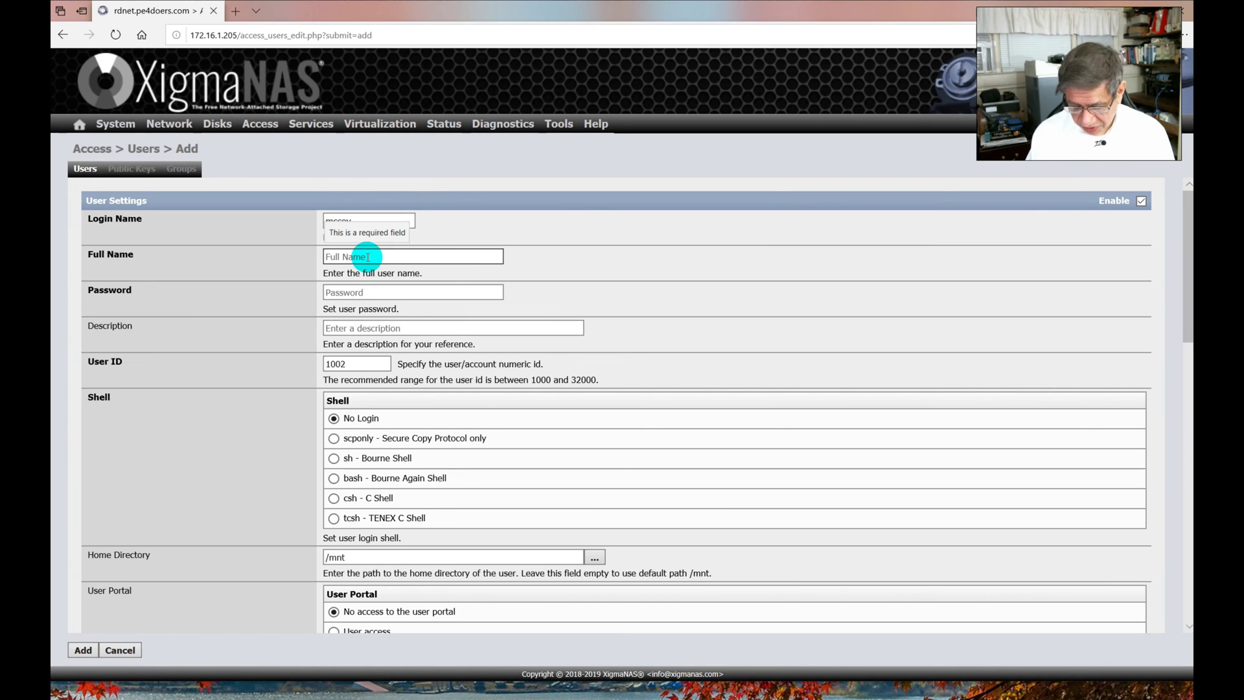
type("McCoy")
left_click(344, 293)
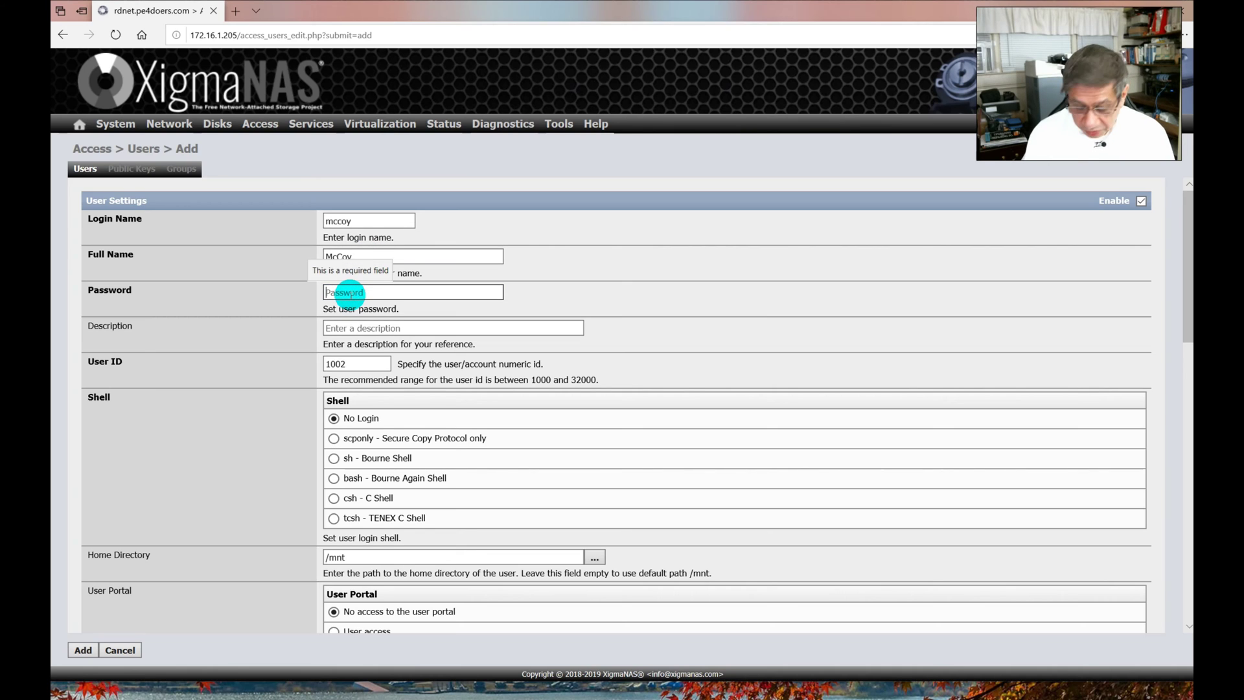
type("*******")
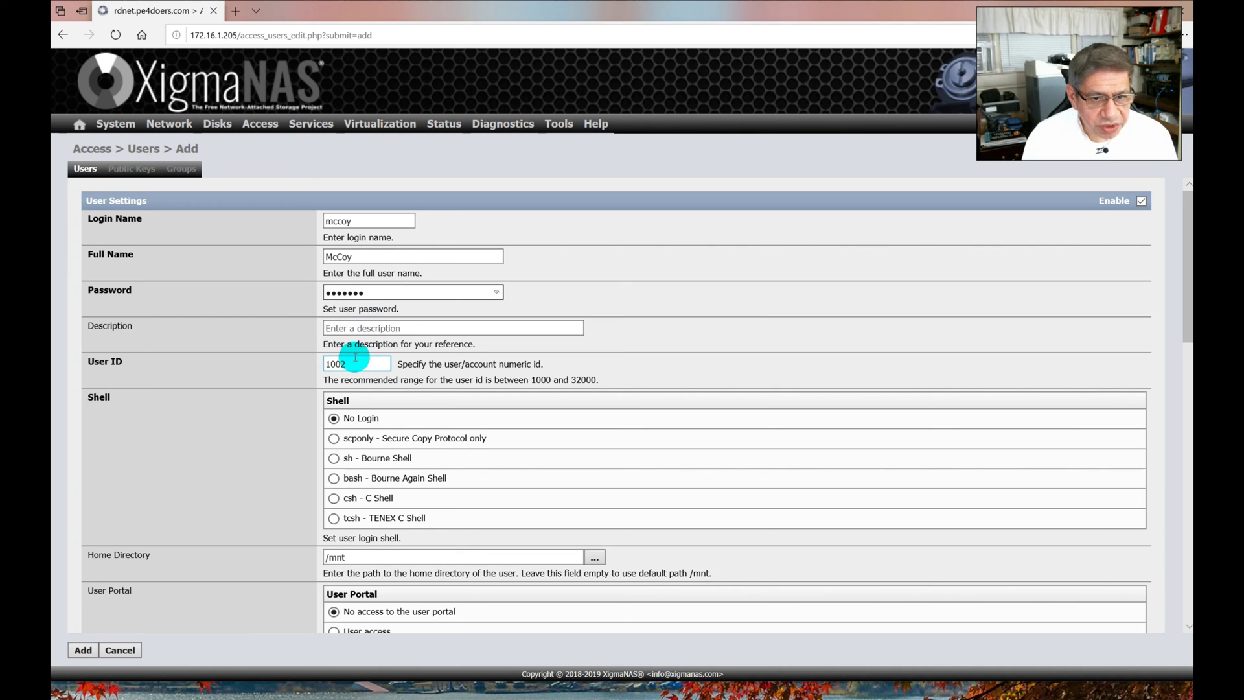
- Keep the suggested user ID 1002 and add the user
left_click(351, 363)
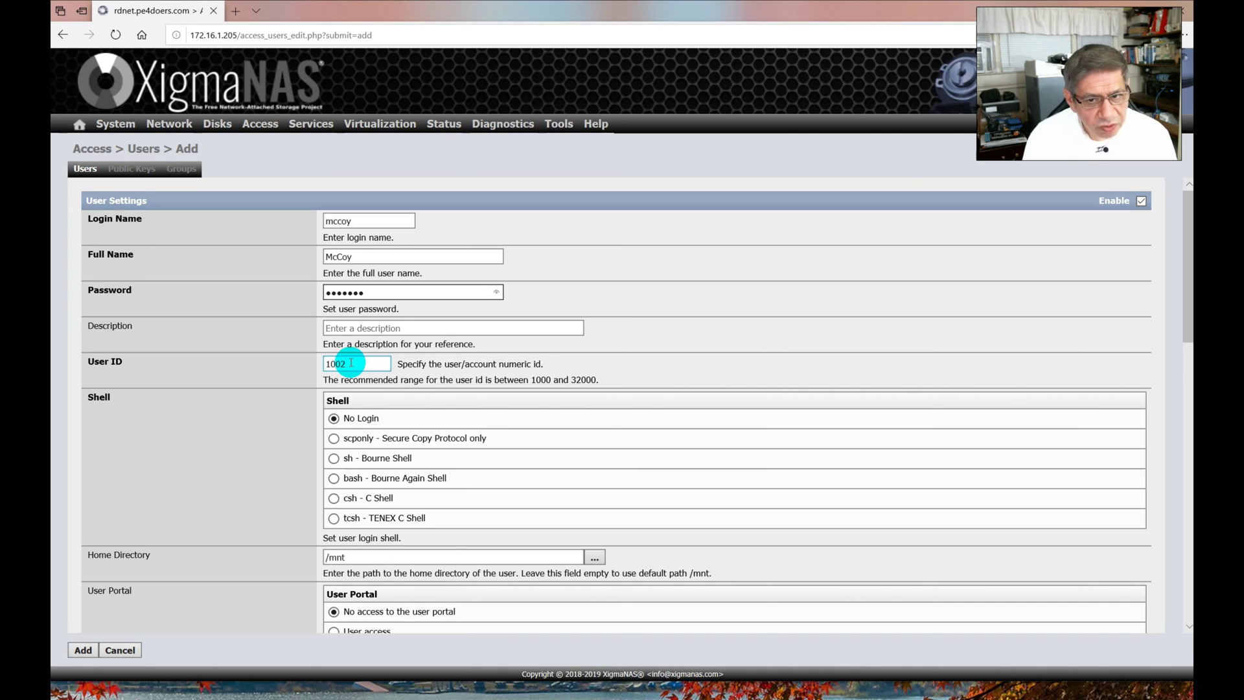
scroll(354, 361, "down", 1)
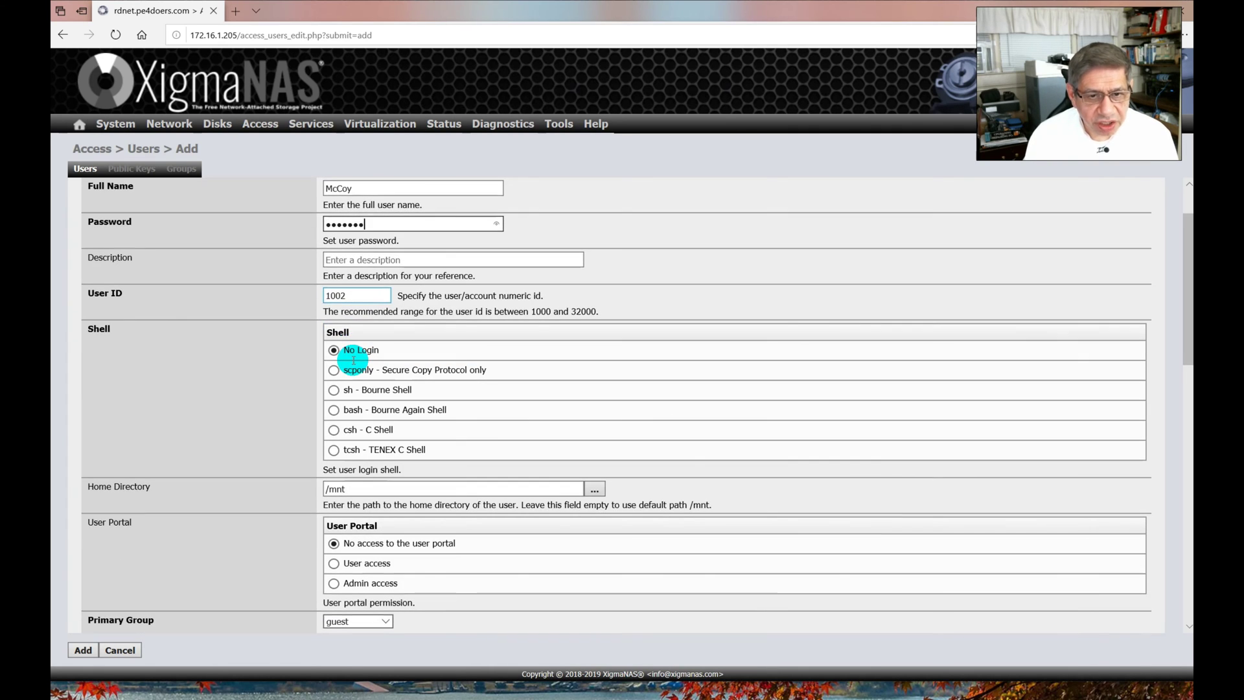
scroll(353, 361, "down", 7)
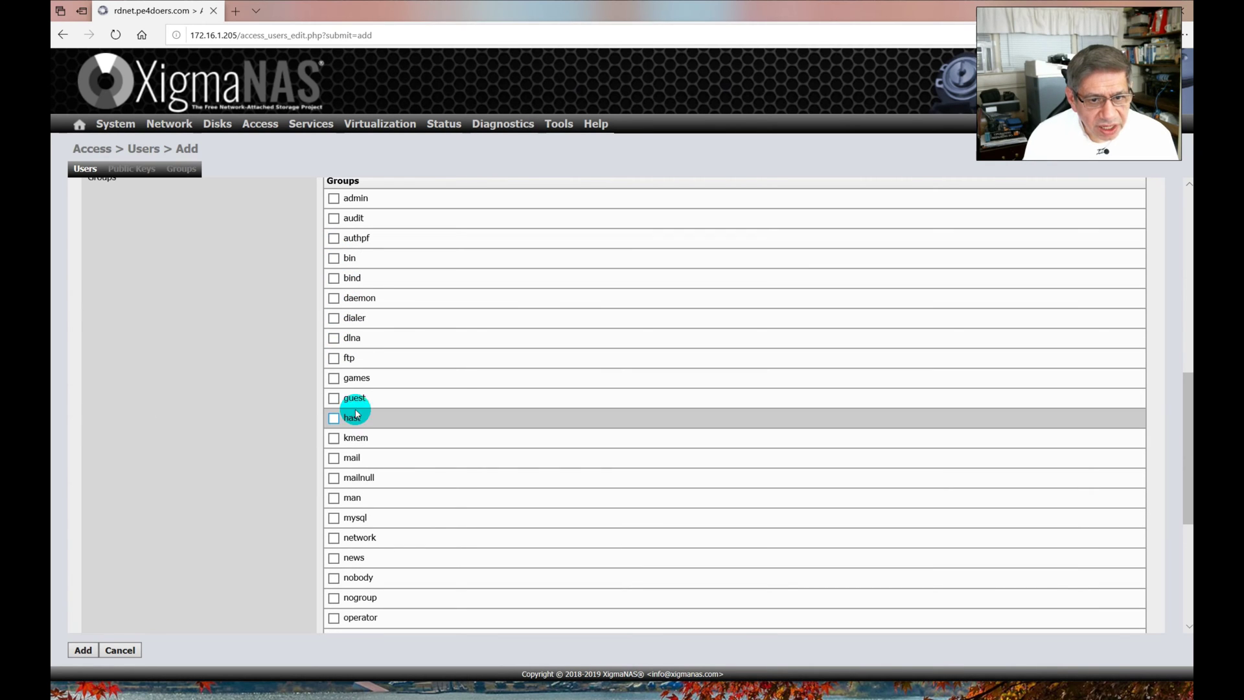
scroll(344, 405, "down", 4)
left_click(79, 649)
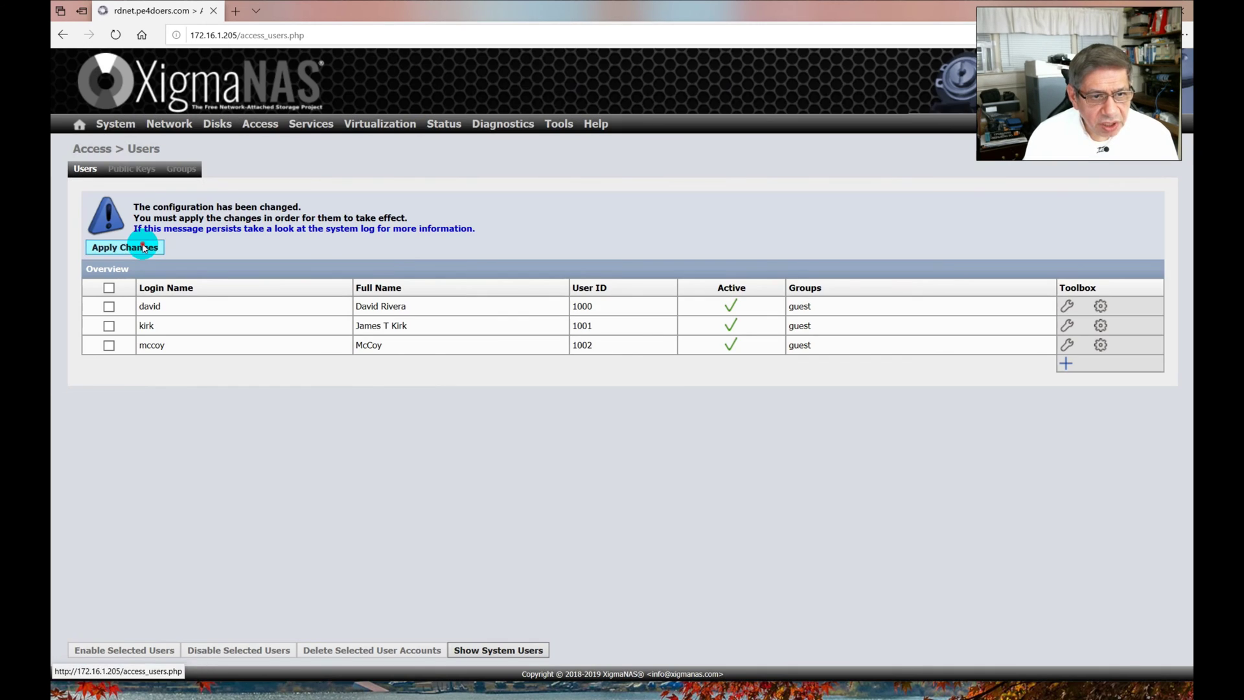
- Apply the user changes and list Access > Groups with system groups hidden
left_click(143, 247)
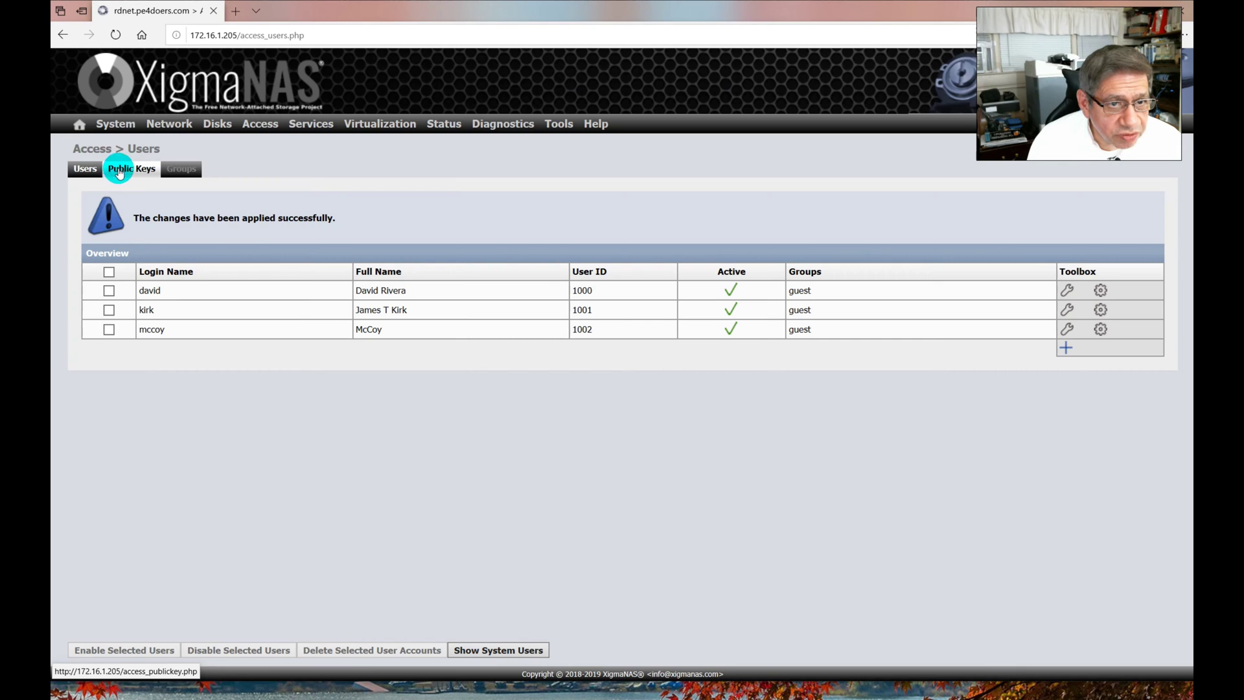
left_click(186, 174)
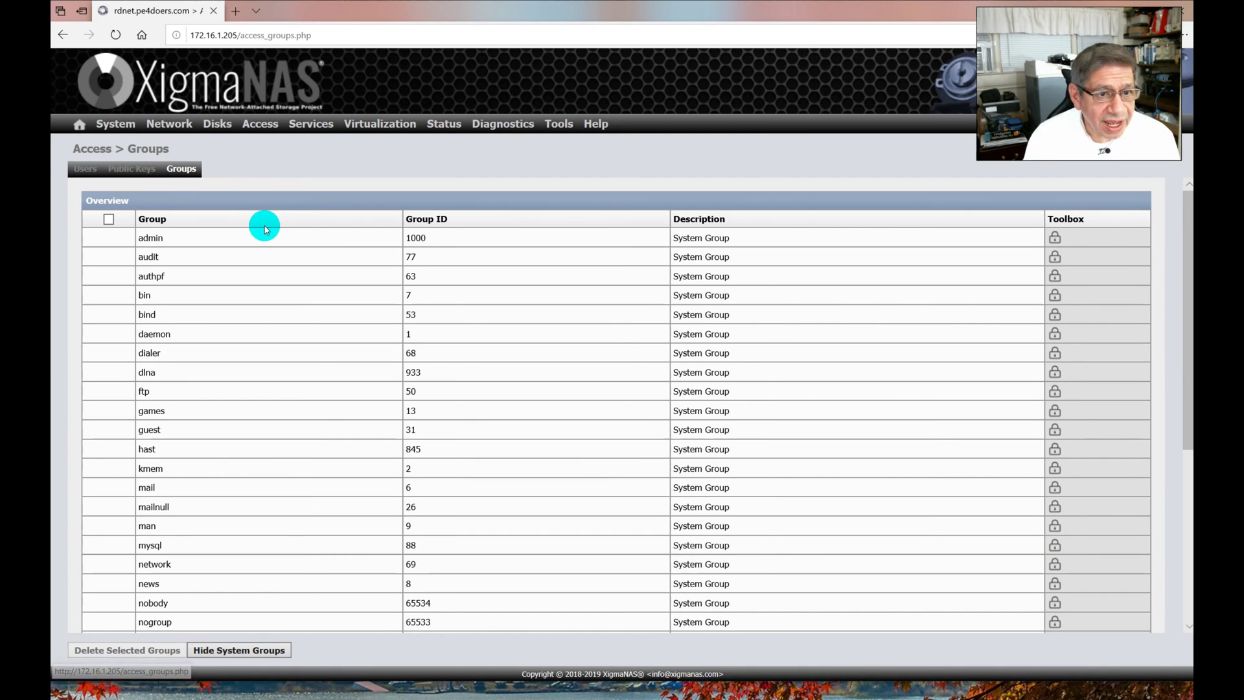
scroll(594, 258, "down", 5)
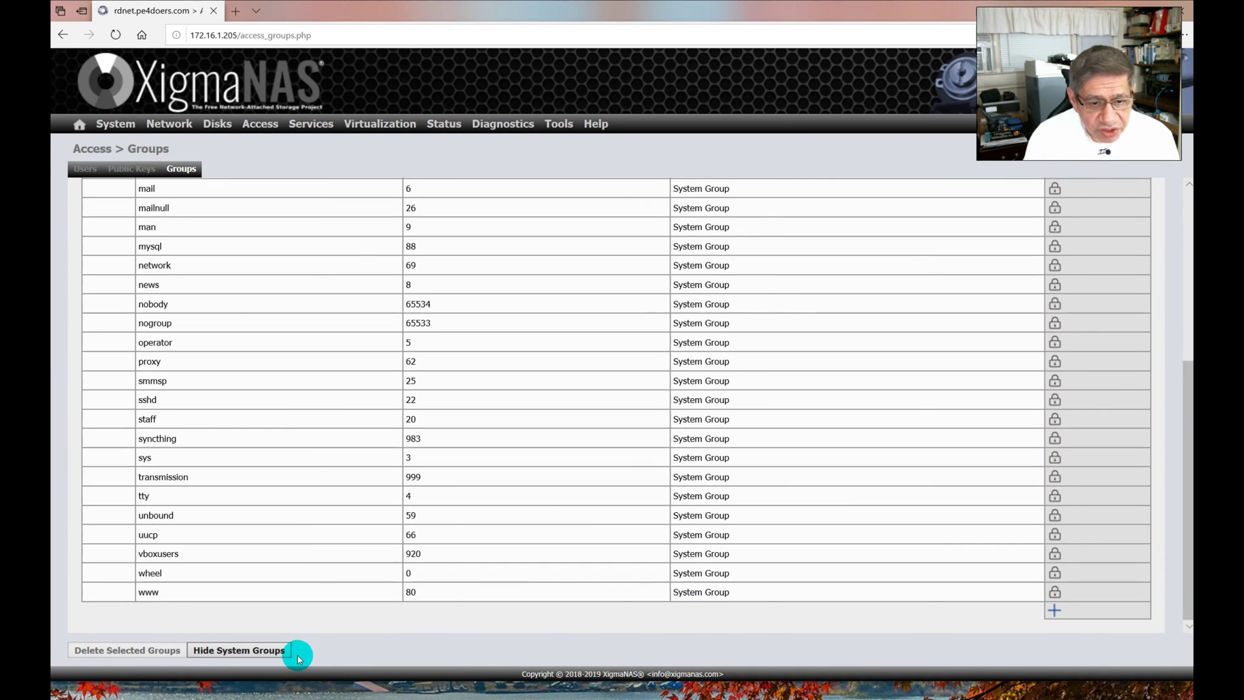
left_click(266, 649)
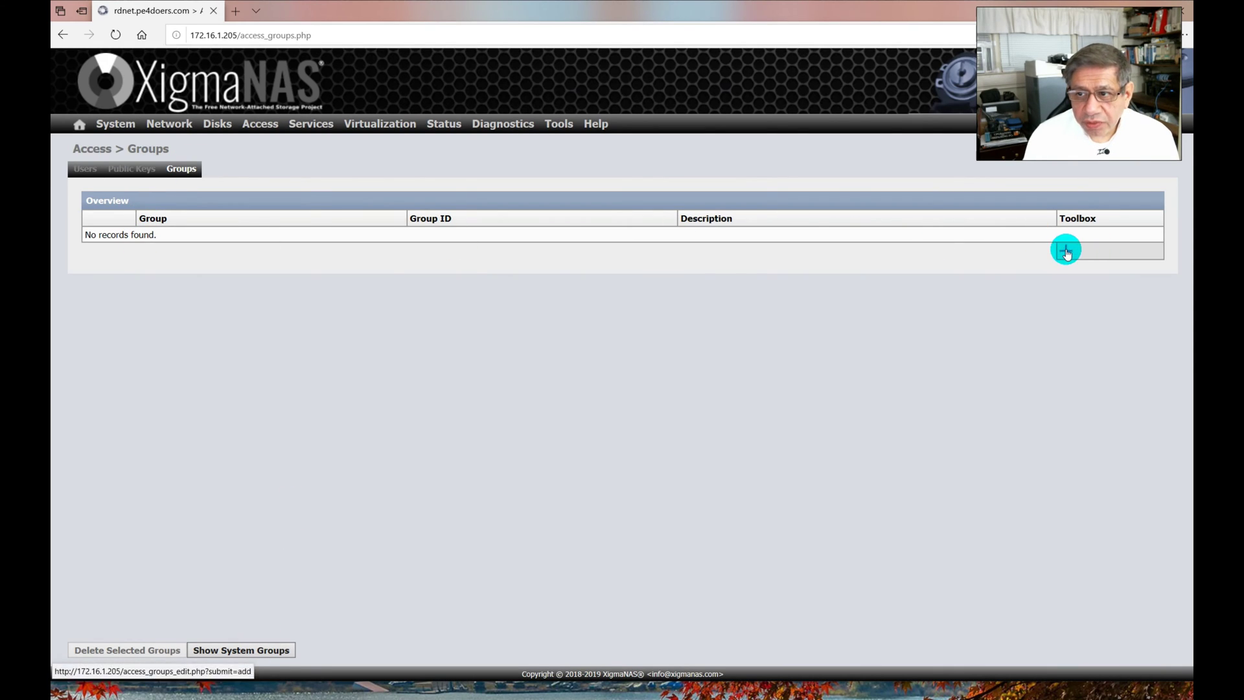
- Add a group named 'trek' with the default group ID 1001
left_click(1065, 251)
left_click(376, 217)
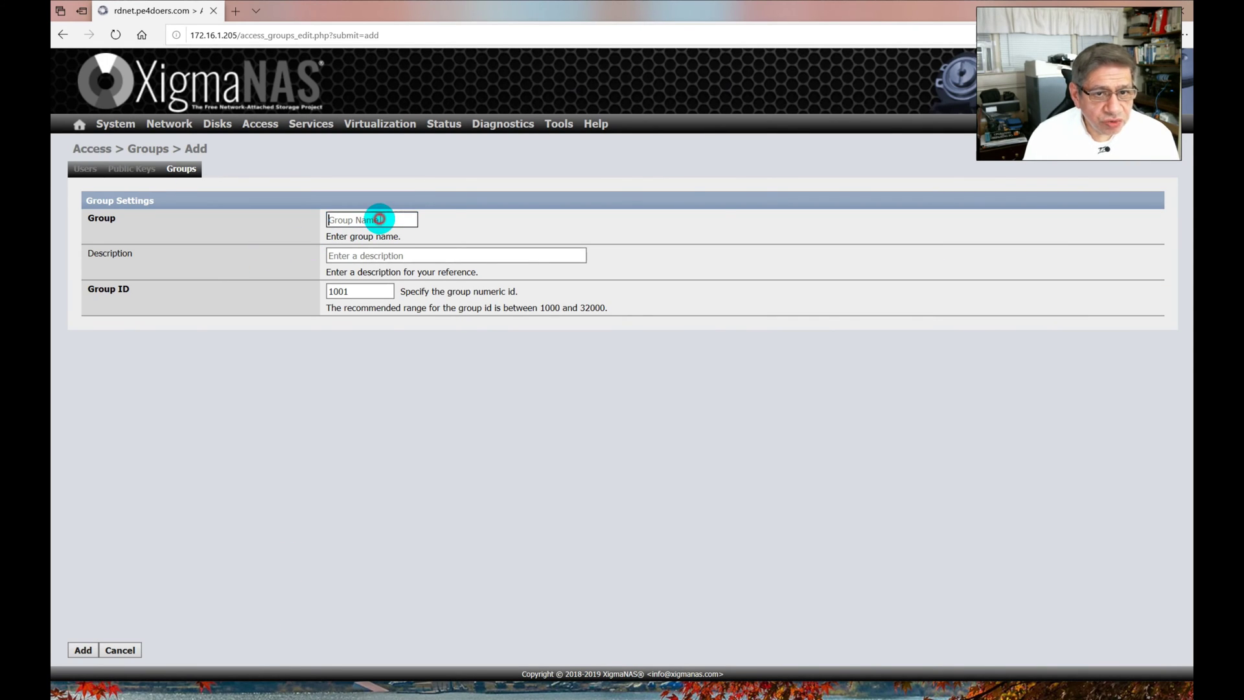
type("trek")
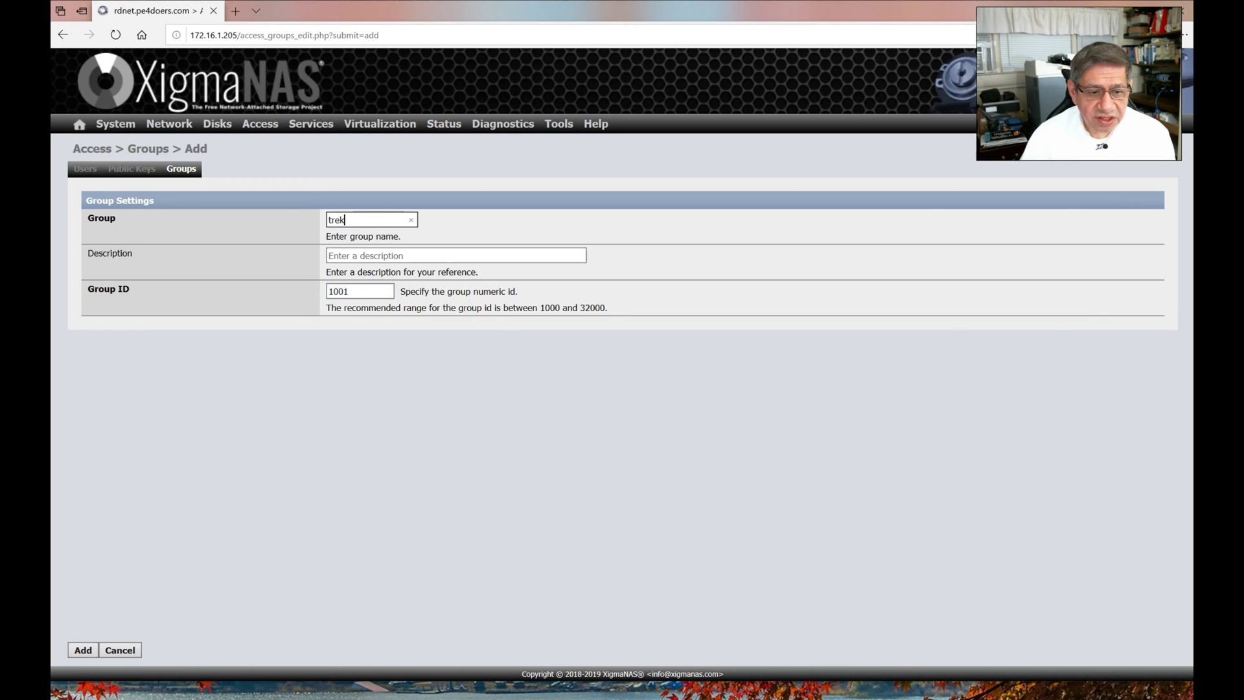
left_click(91, 651)
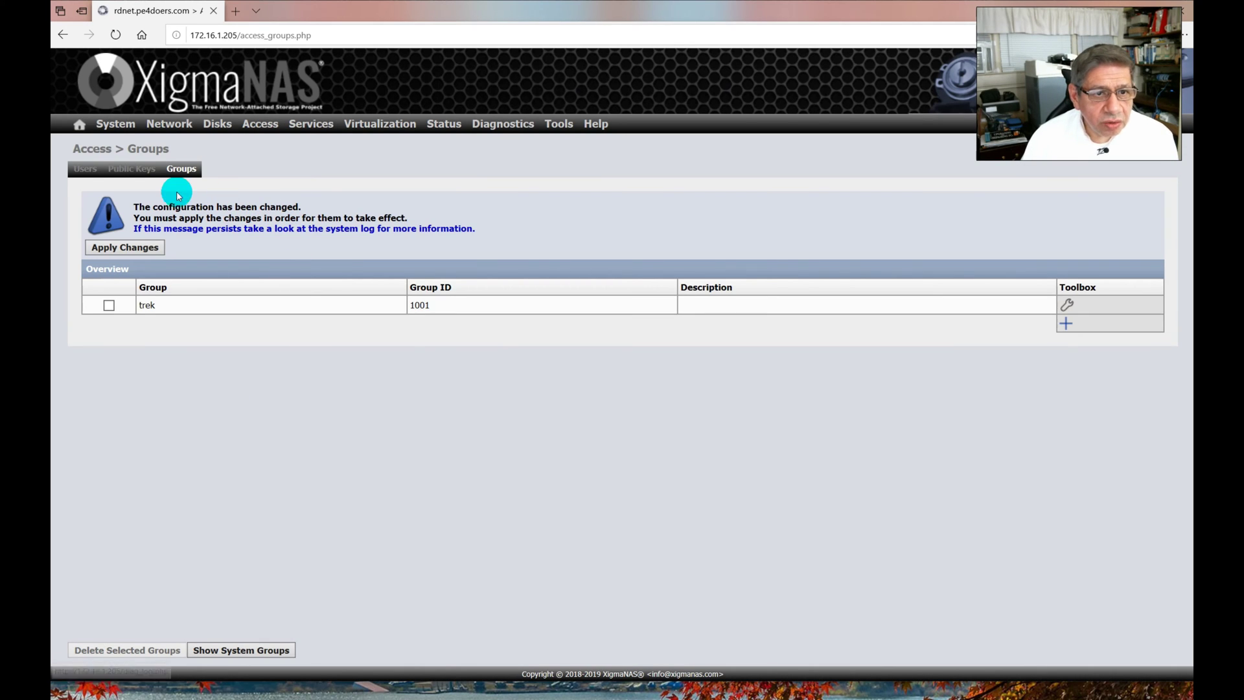
- Open the user with ID 1001 for editing from the Users list
left_click(94, 177)
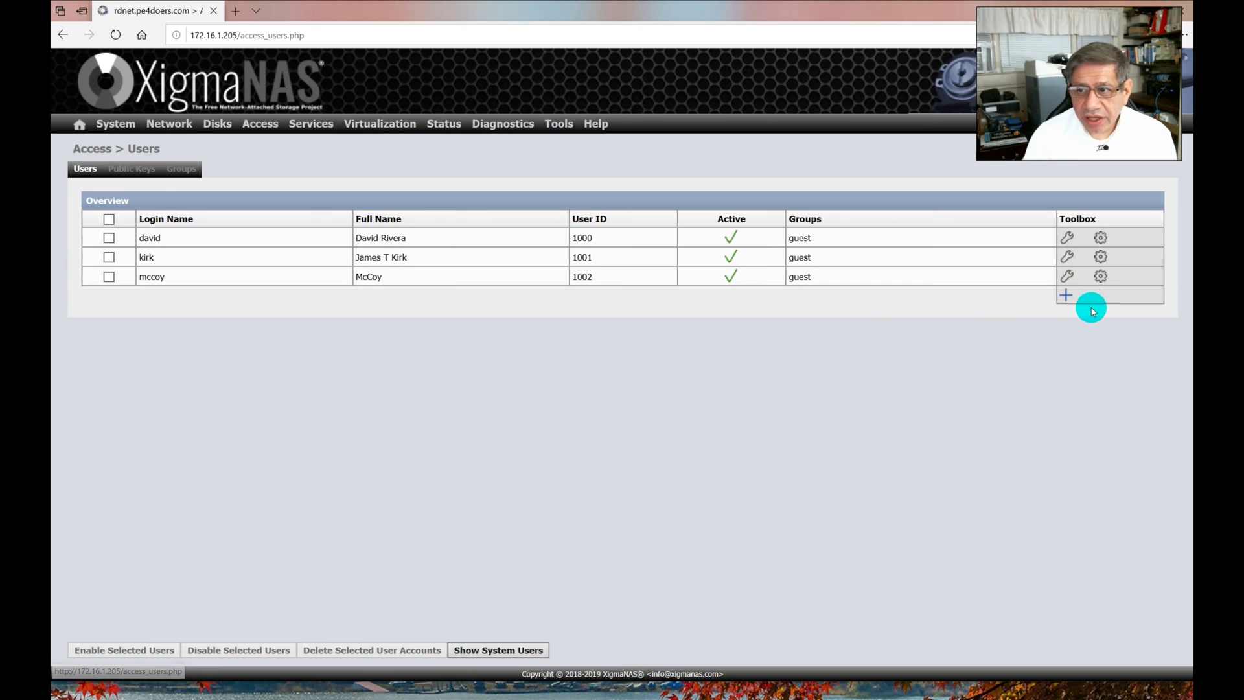
left_click(1068, 258)
scroll(624, 455, "down", 10)
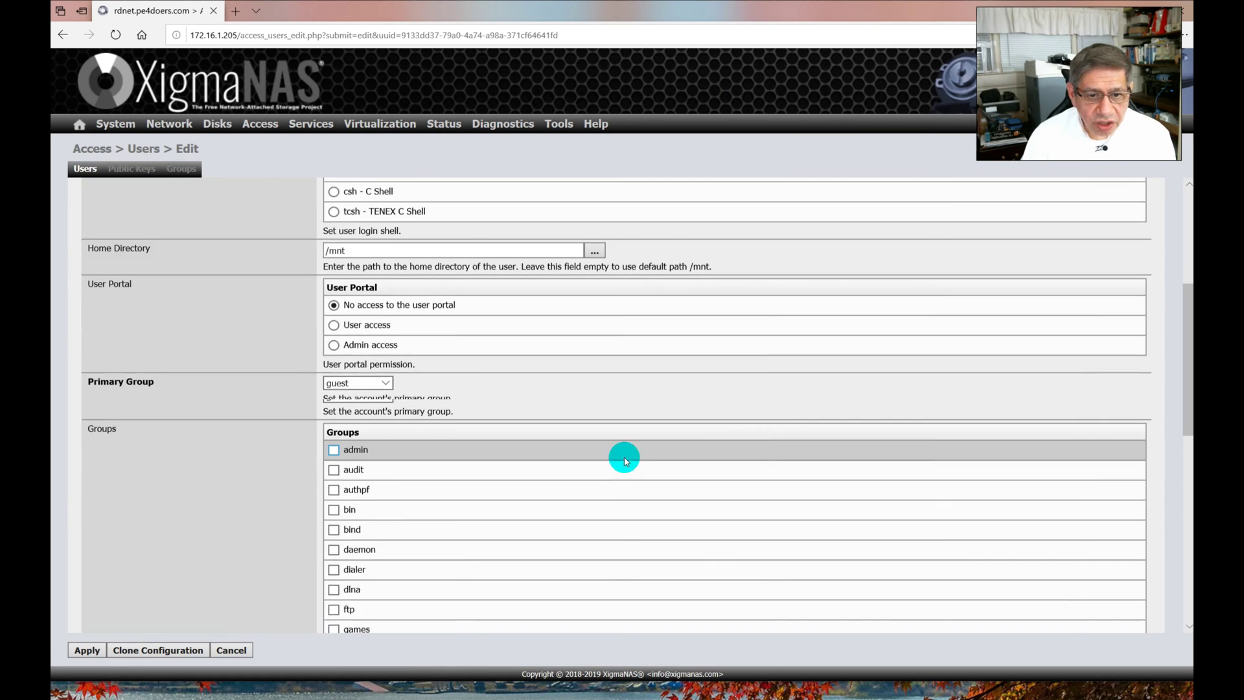
scroll(622, 447, "up", 1)
scroll(617, 437, "down", 6)
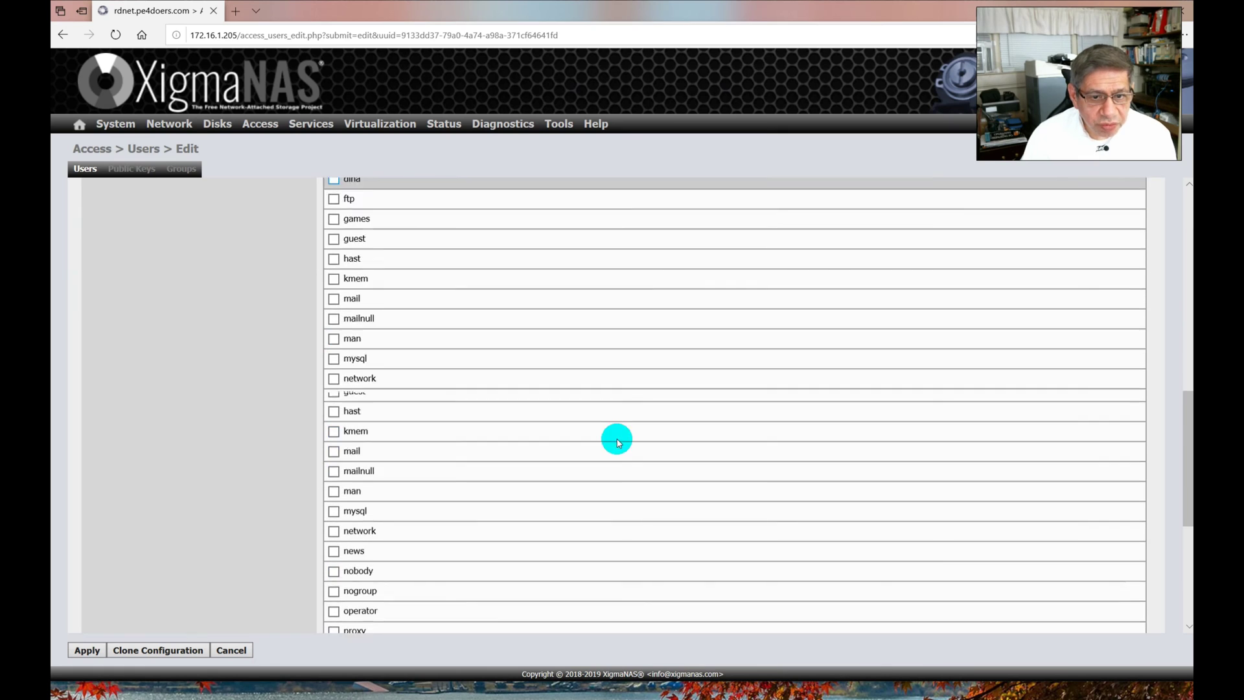
scroll(612, 430, "up", 6)
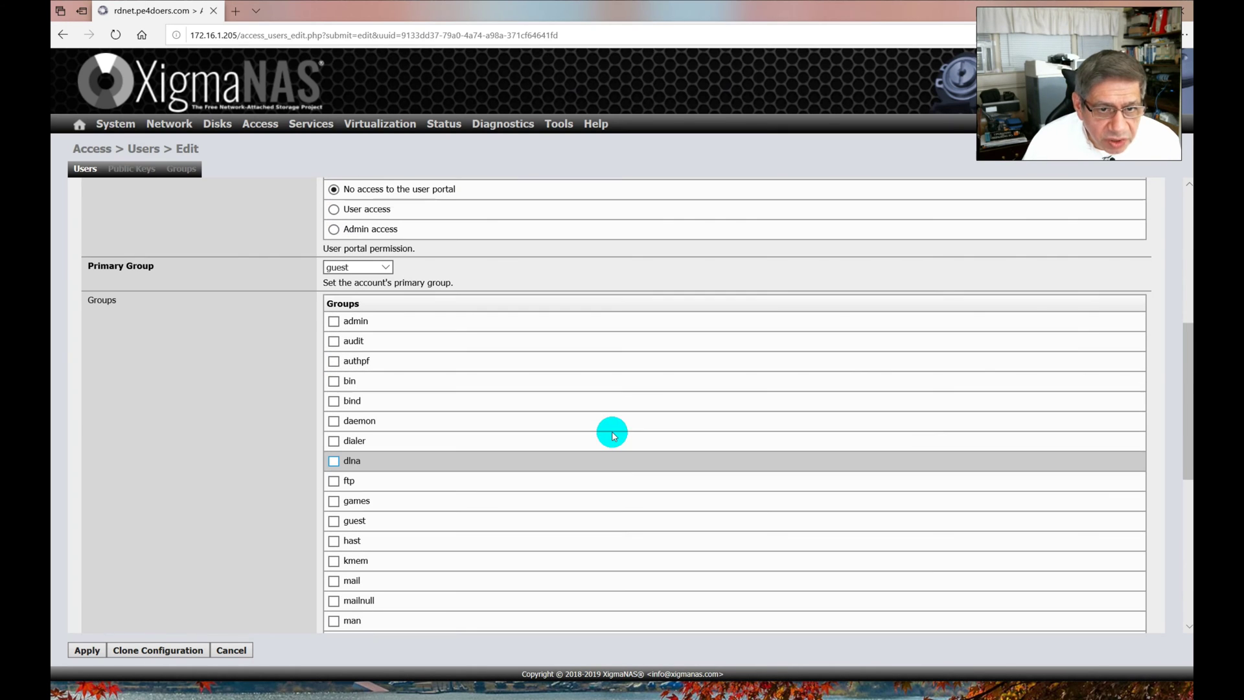
- Set that user's primary group to trek and save the edit
left_click(386, 267)
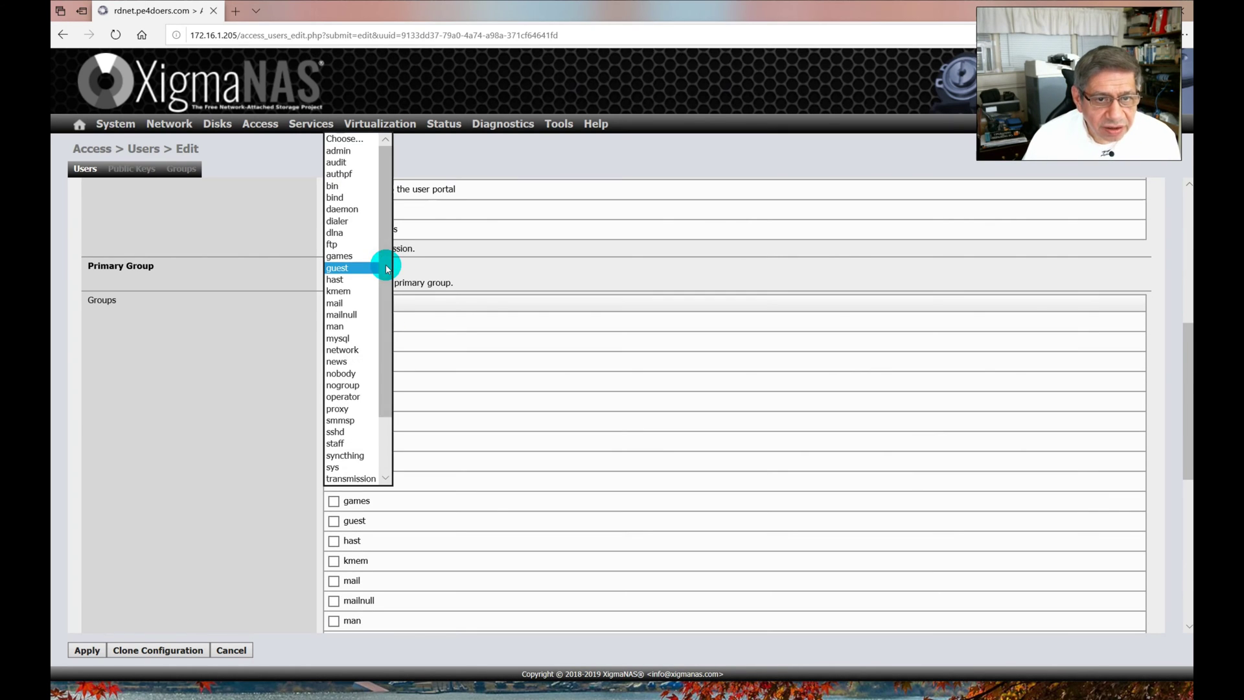
scroll(388, 381, "up", 2)
scroll(384, 427, "down", 3)
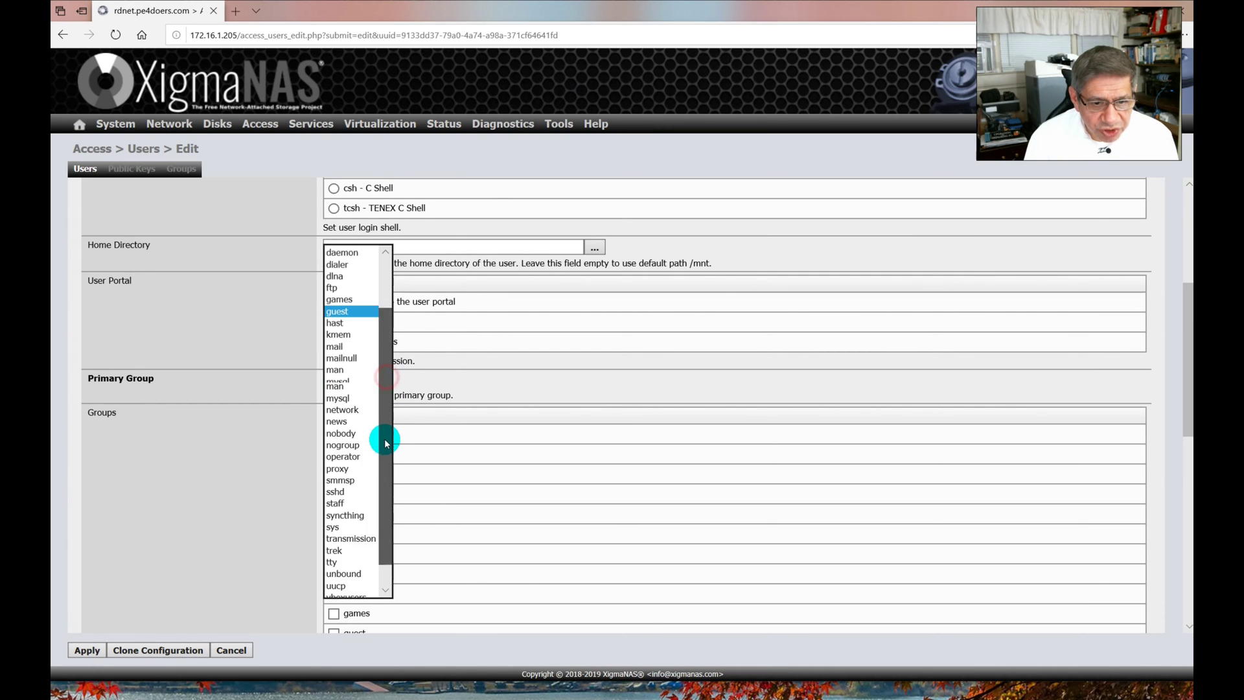
left_click(336, 521)
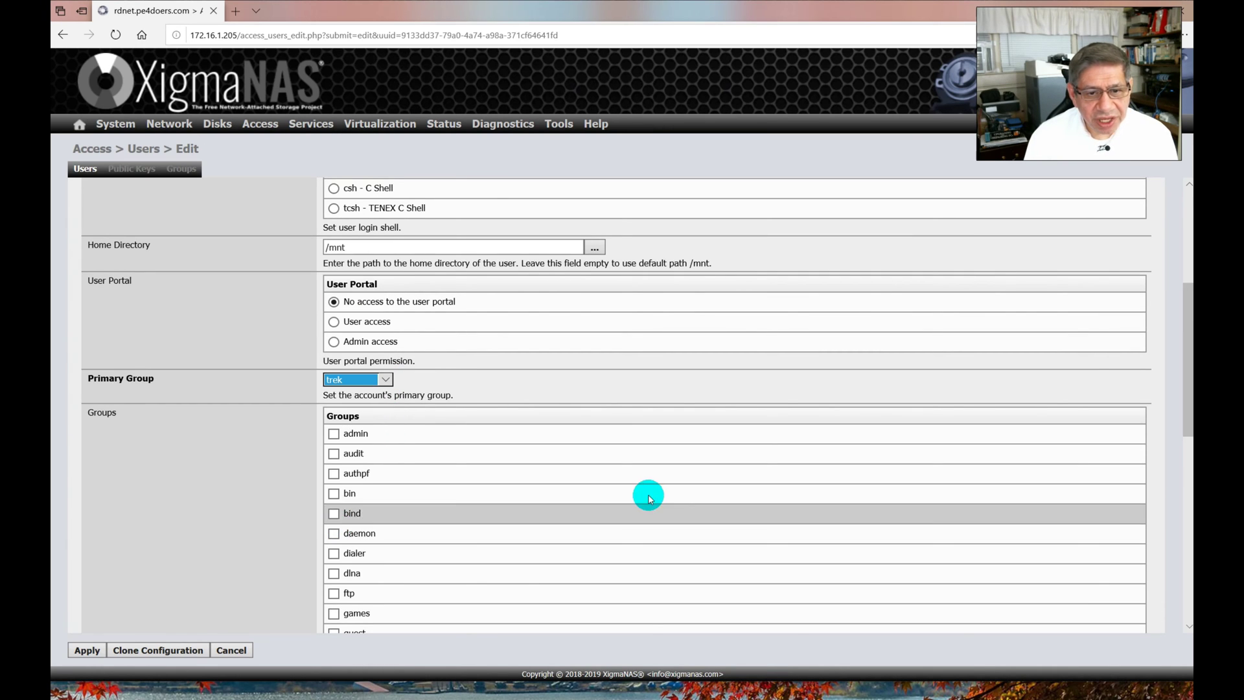
scroll(647, 494, "down", 9)
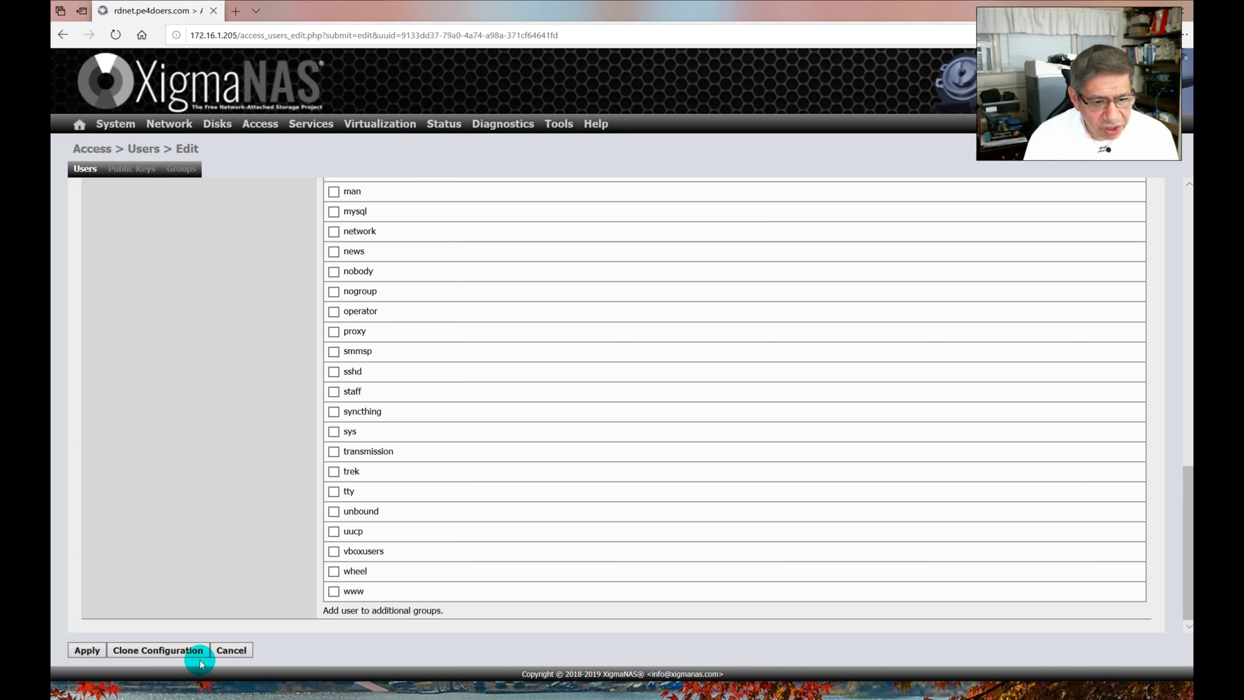
left_click(87, 650)
left_click(185, 658)
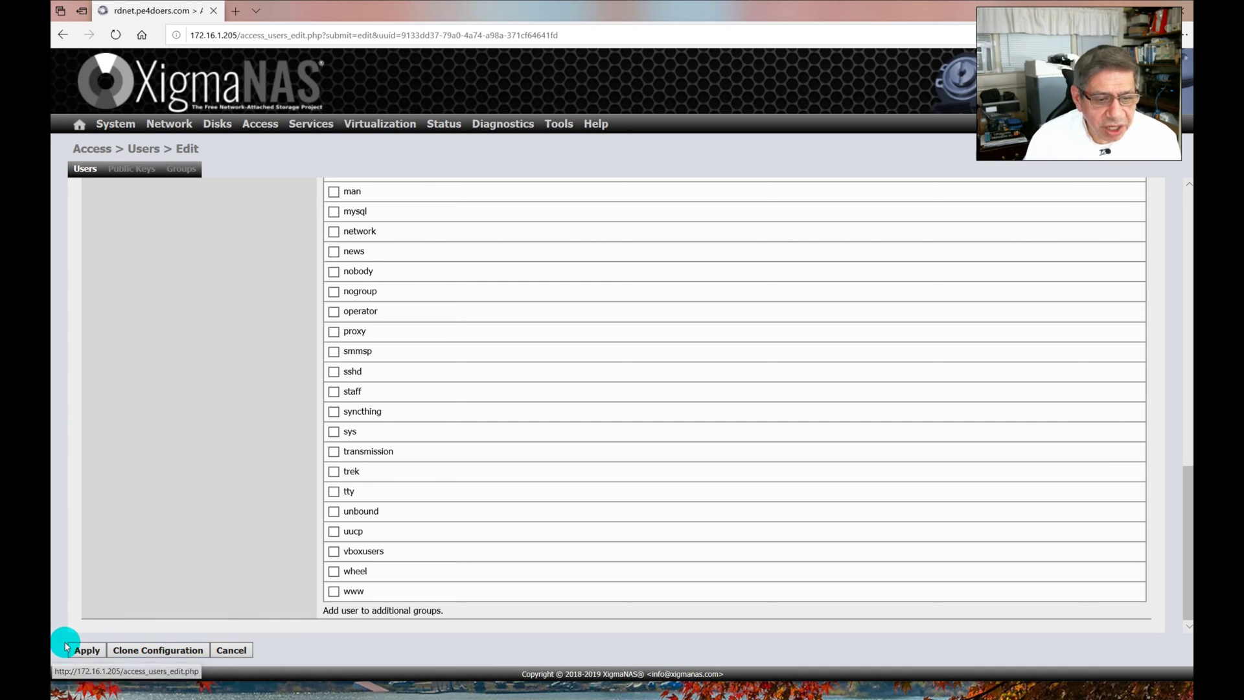
left_click(87, 650)
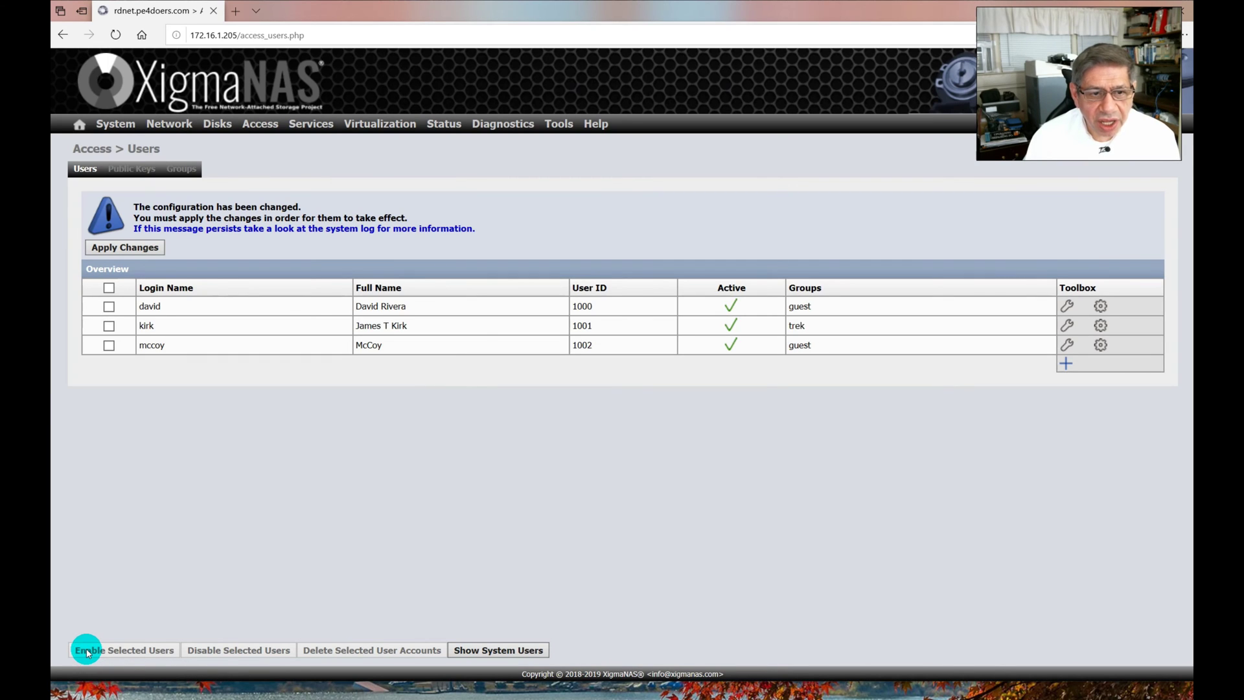
- Open the user with ID 1002 for editing
left_click(1066, 346)
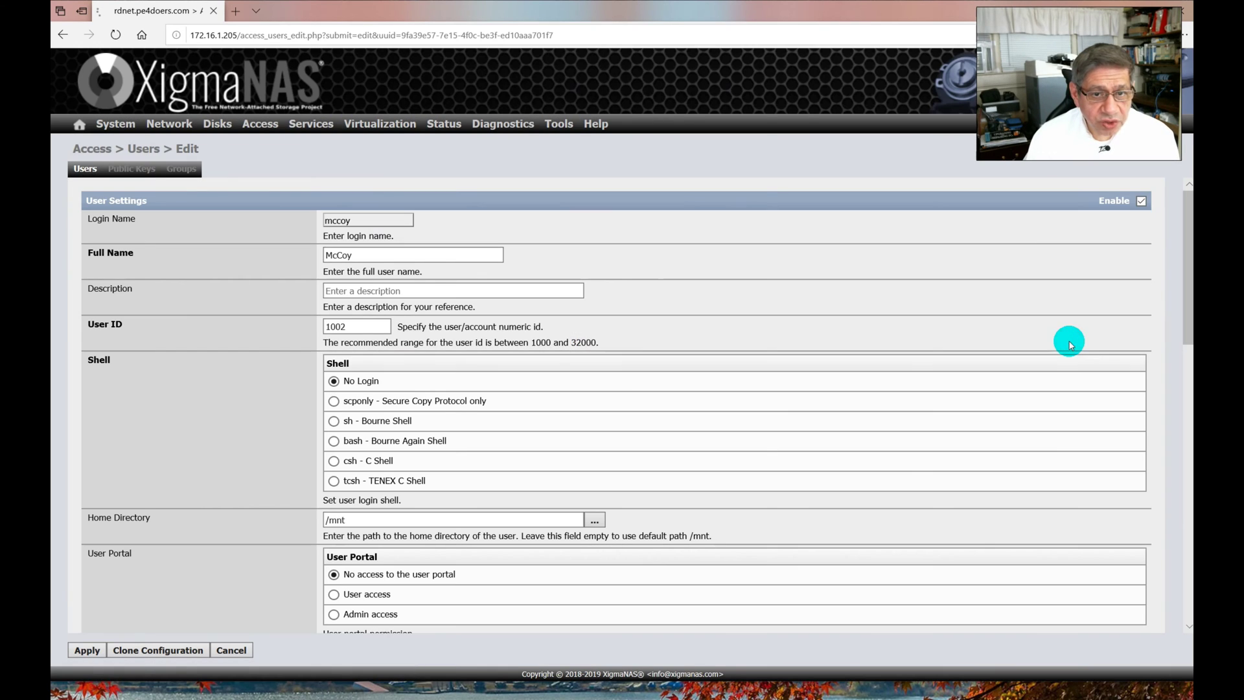
scroll(712, 450, "down", 15)
scroll(887, 399, "up", 8)
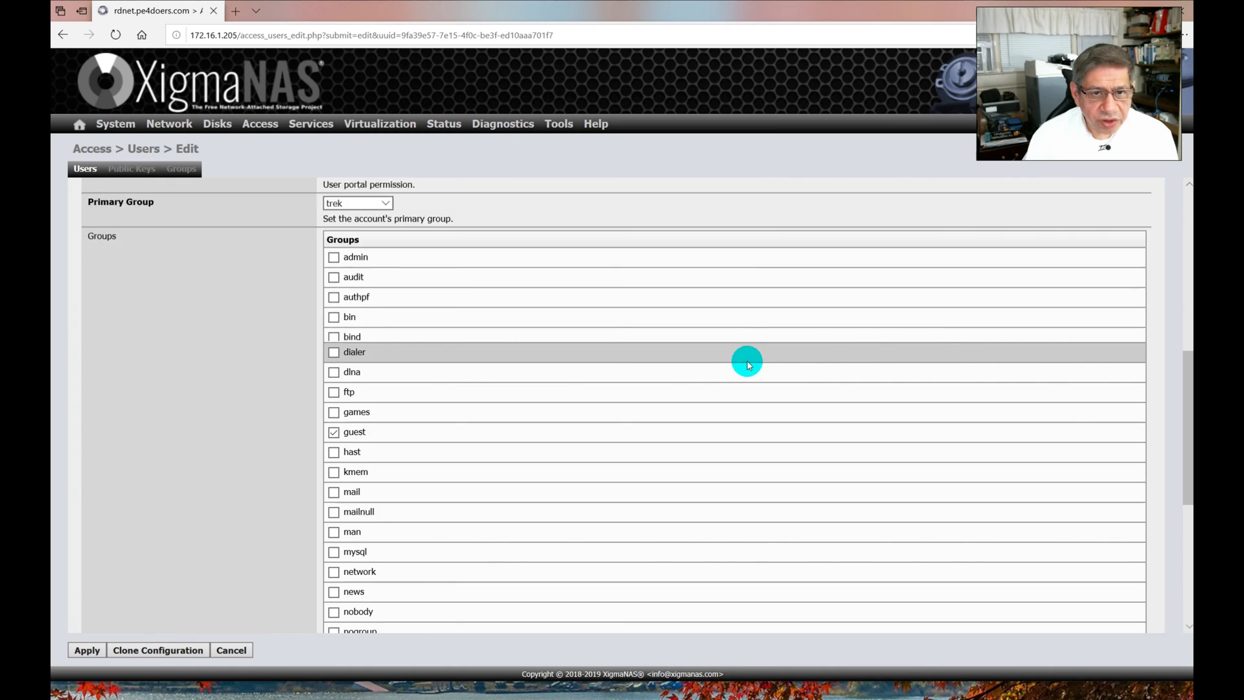
scroll(746, 361, "up", 3)
scroll(334, 297, "down", 5)
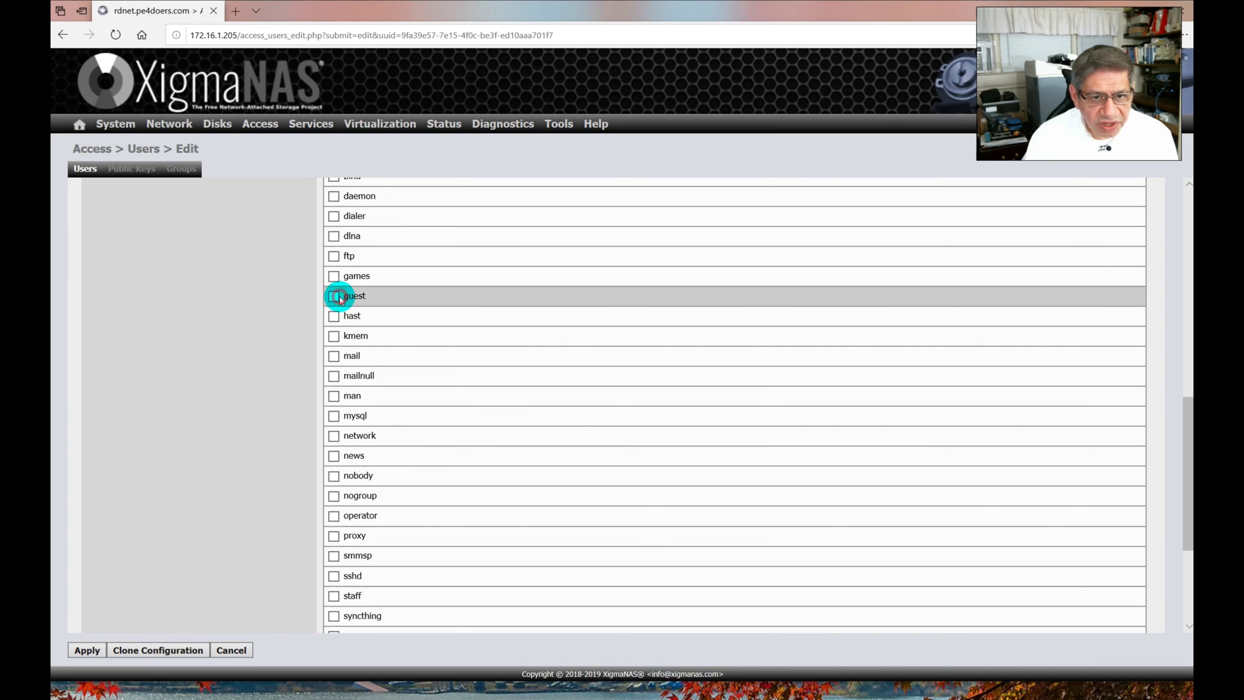
scroll(340, 299, "up", 5)
- Change its primary group to trek, save, and apply the user changes
left_click(383, 380)
scroll(388, 494, "down", 10)
left_click(334, 472)
scroll(435, 472, "up", 2)
scroll(438, 478, "down", 3)
left_click(86, 650)
left_click(133, 247)
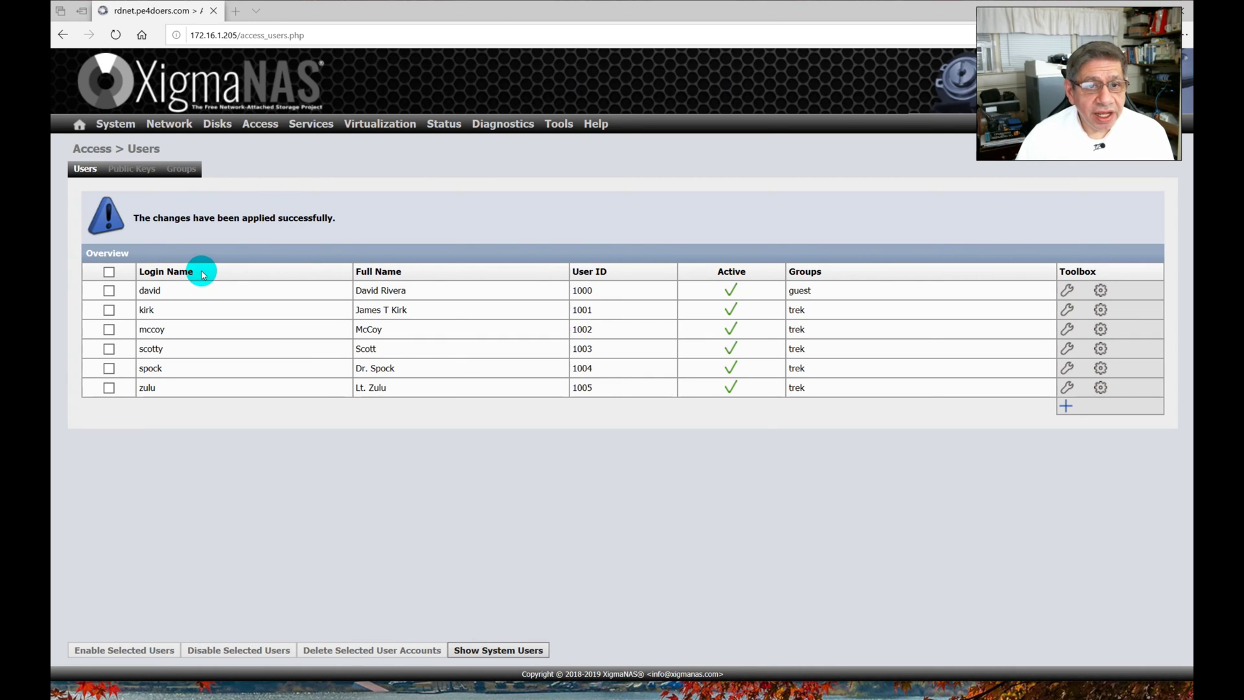
- Go to Disks > ZFS and show the Datasets list of seven zroot datasets
mouse_move(217, 124)
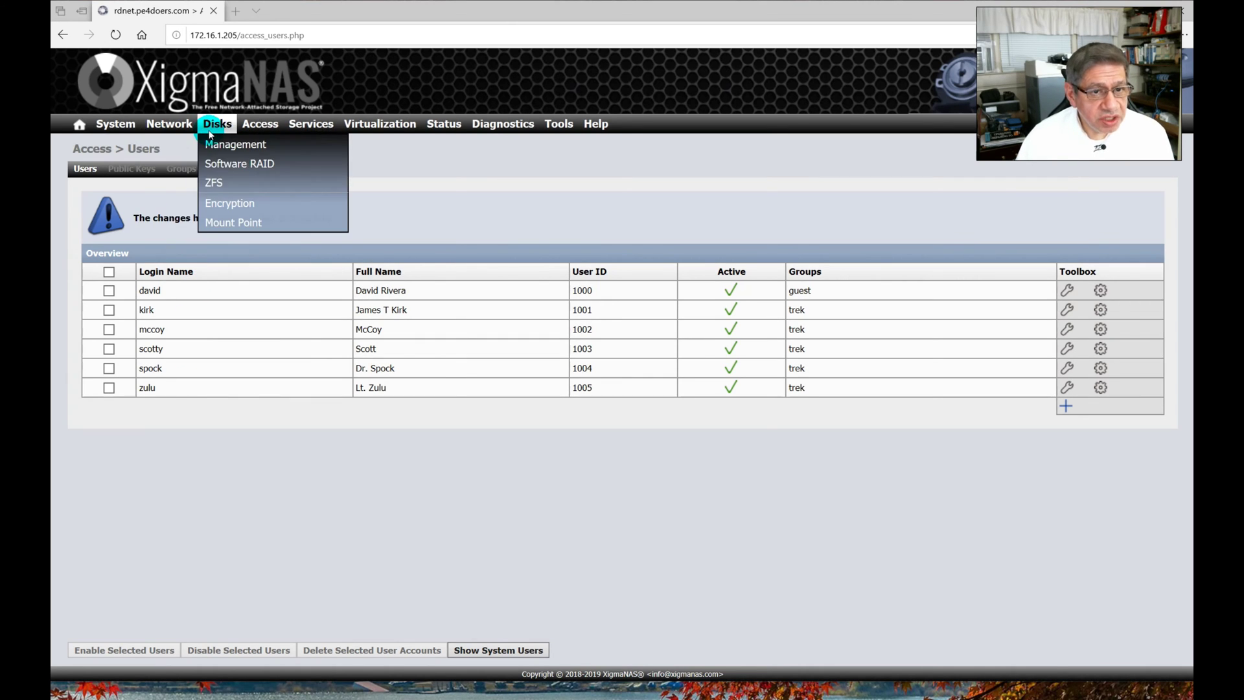
left_click(205, 187)
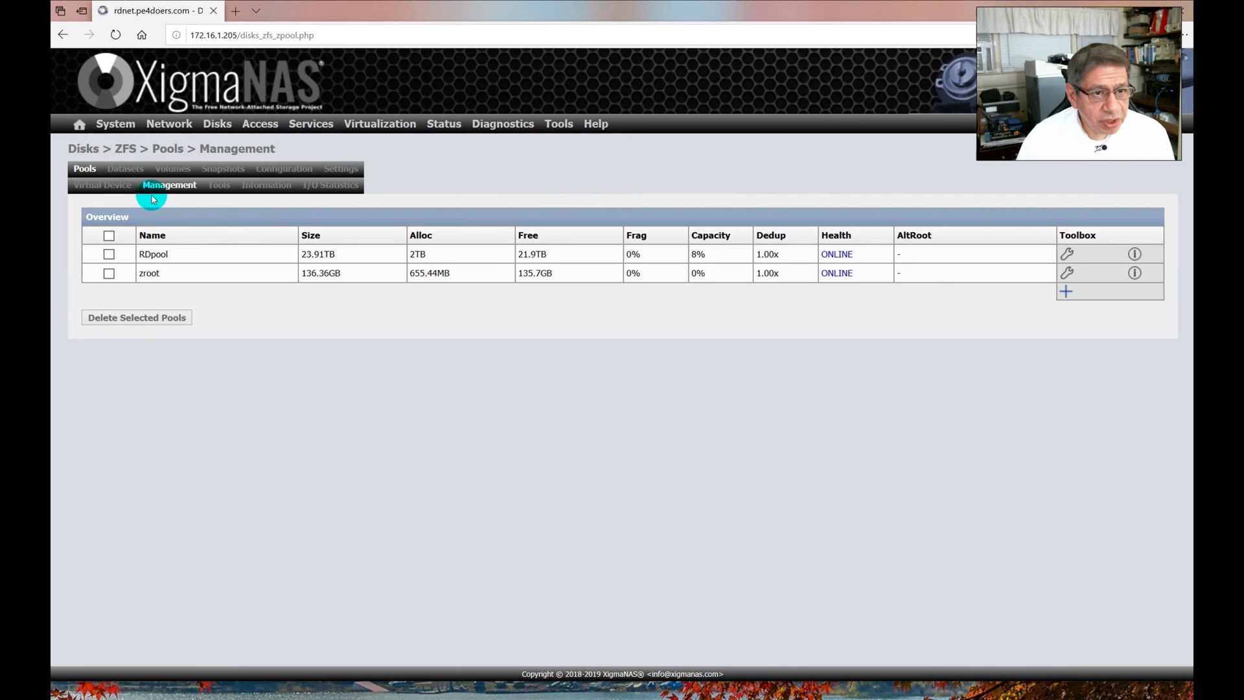
left_click(144, 173)
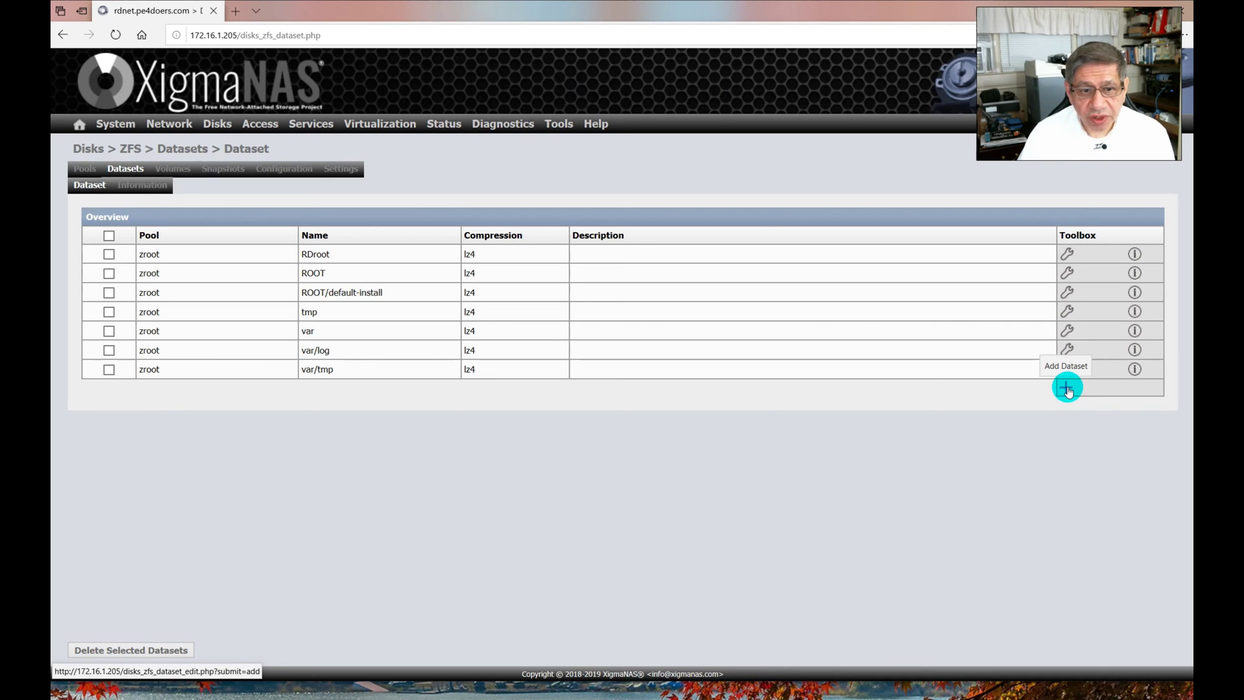
- Start a new dataset and enter the name kirk
left_click(1067, 388)
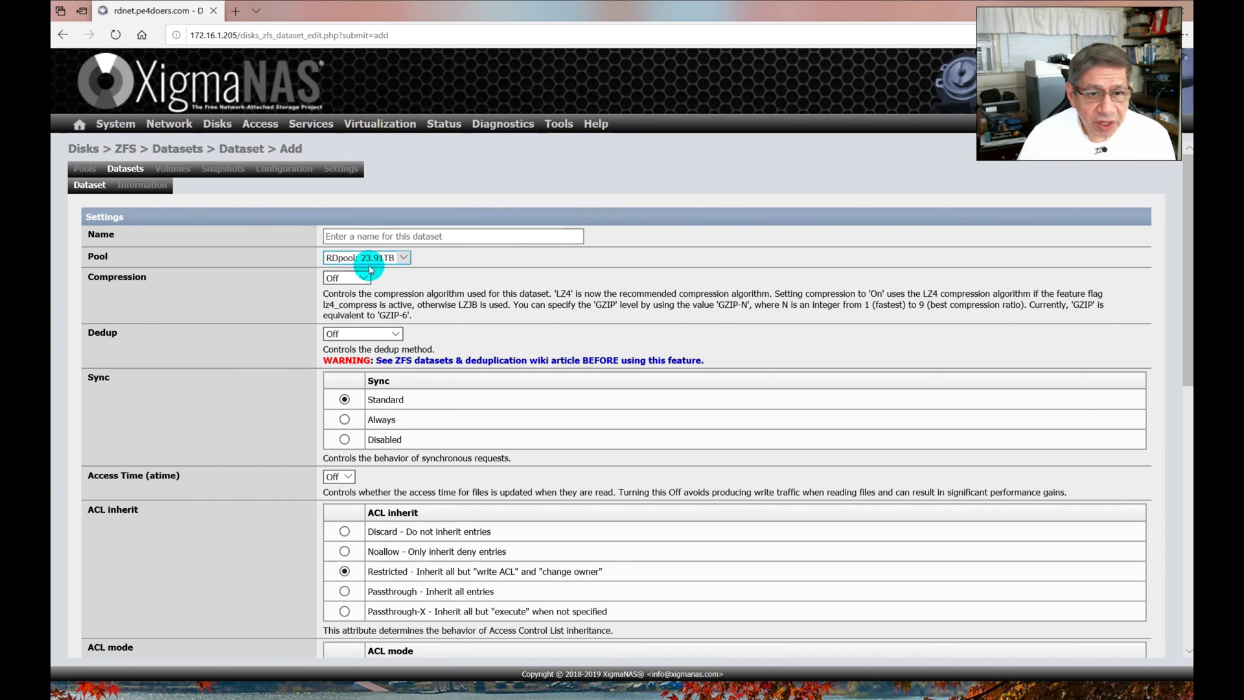
left_click(342, 236)
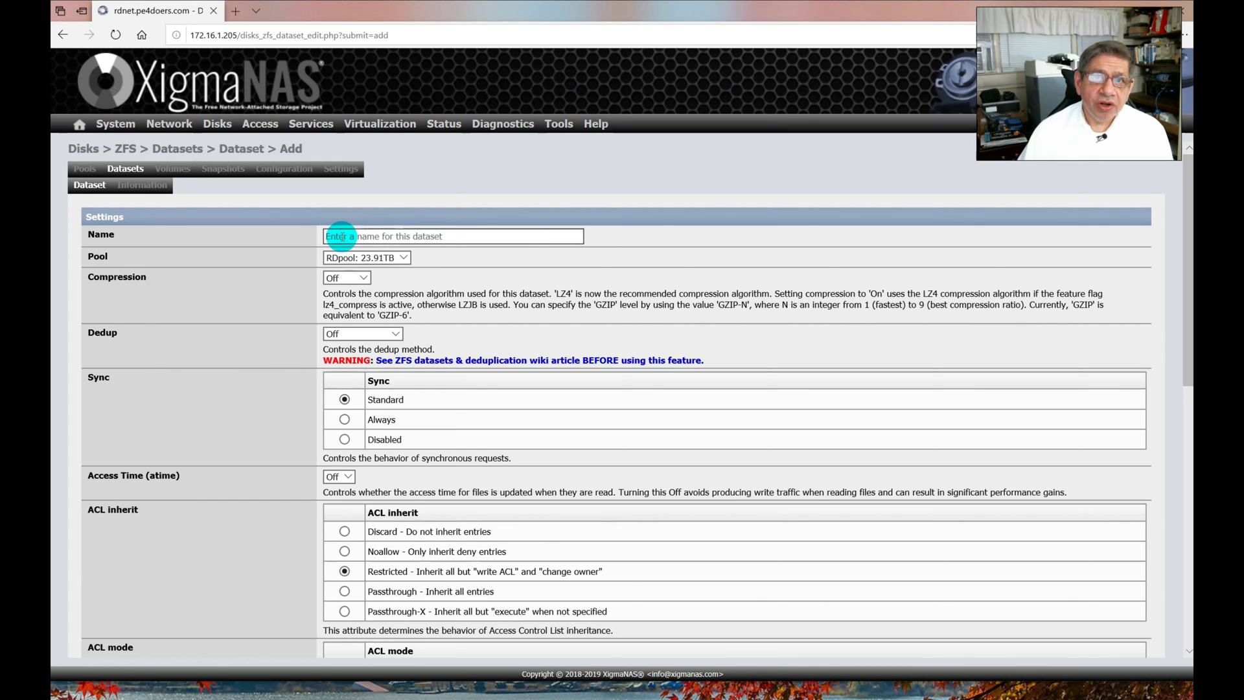
type("kirk")
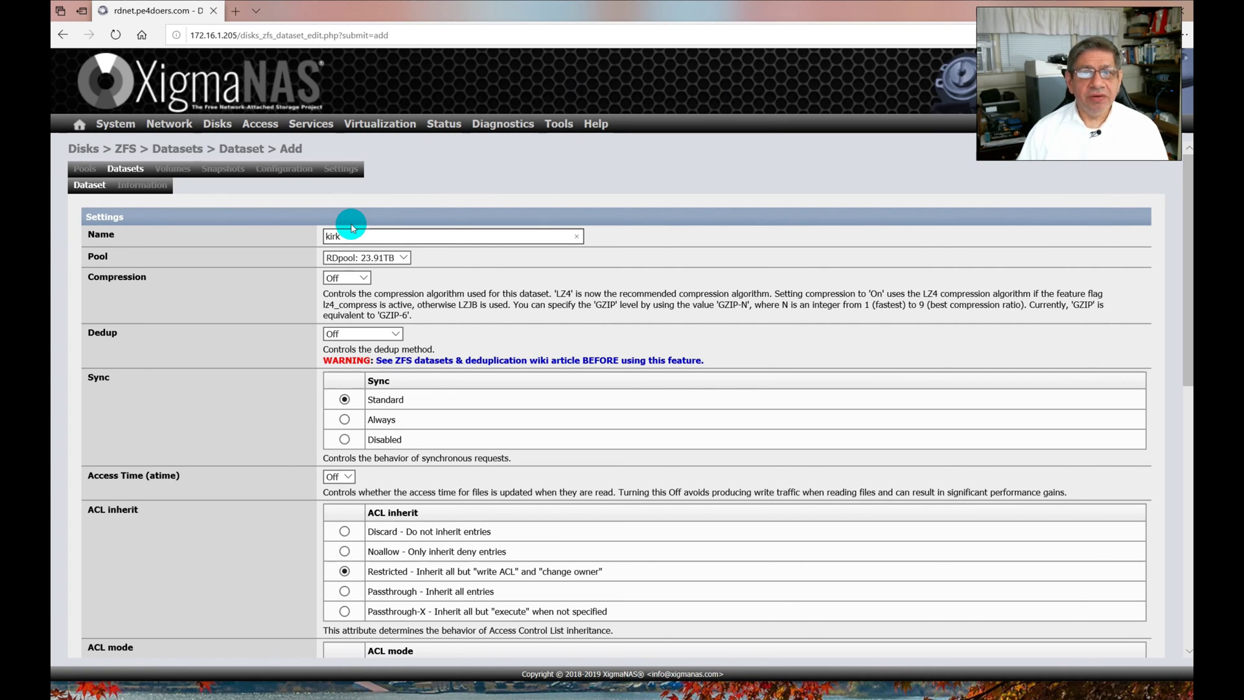
- Set the dataset's owner to kirk and group to trek under Access Restrictions
scroll(397, 399, "down", 3)
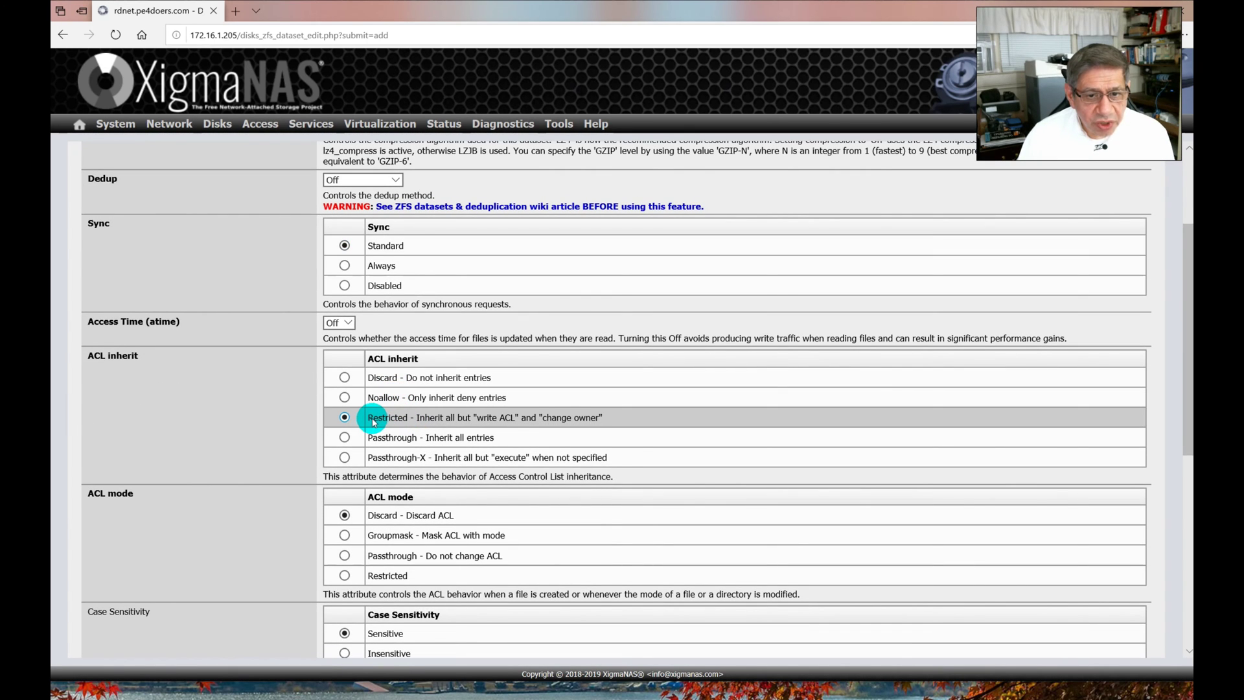
scroll(373, 422, "down", 1)
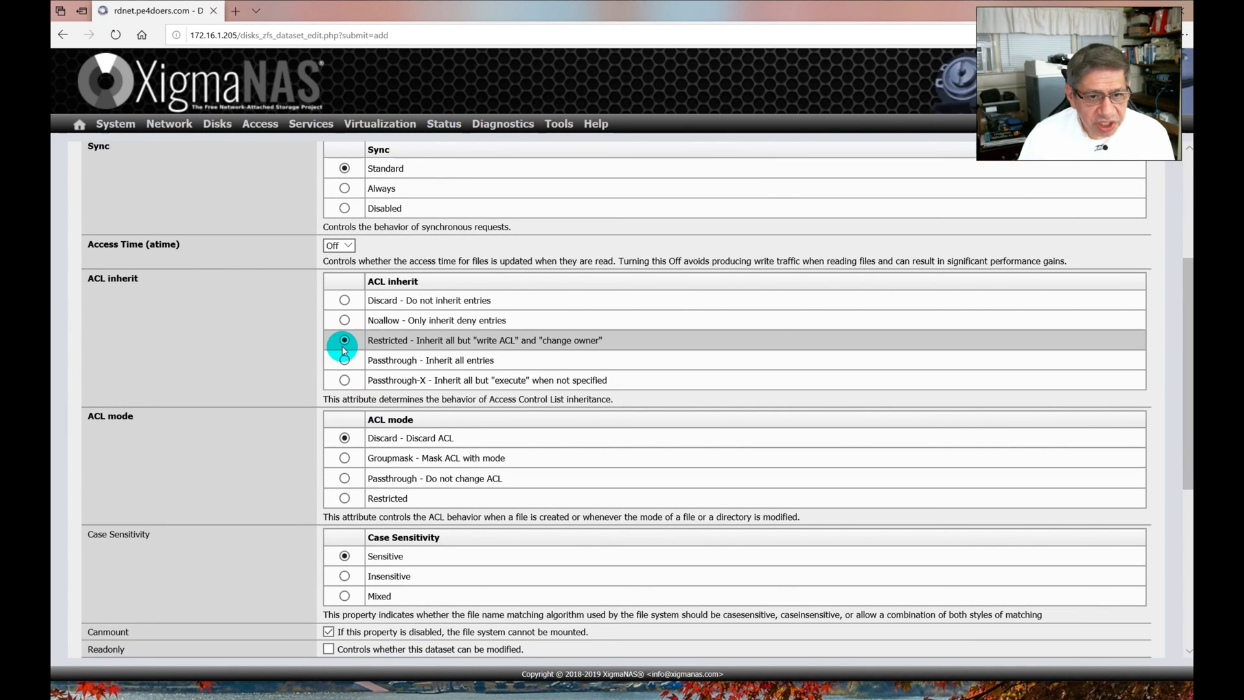
scroll(345, 341, "down", 5)
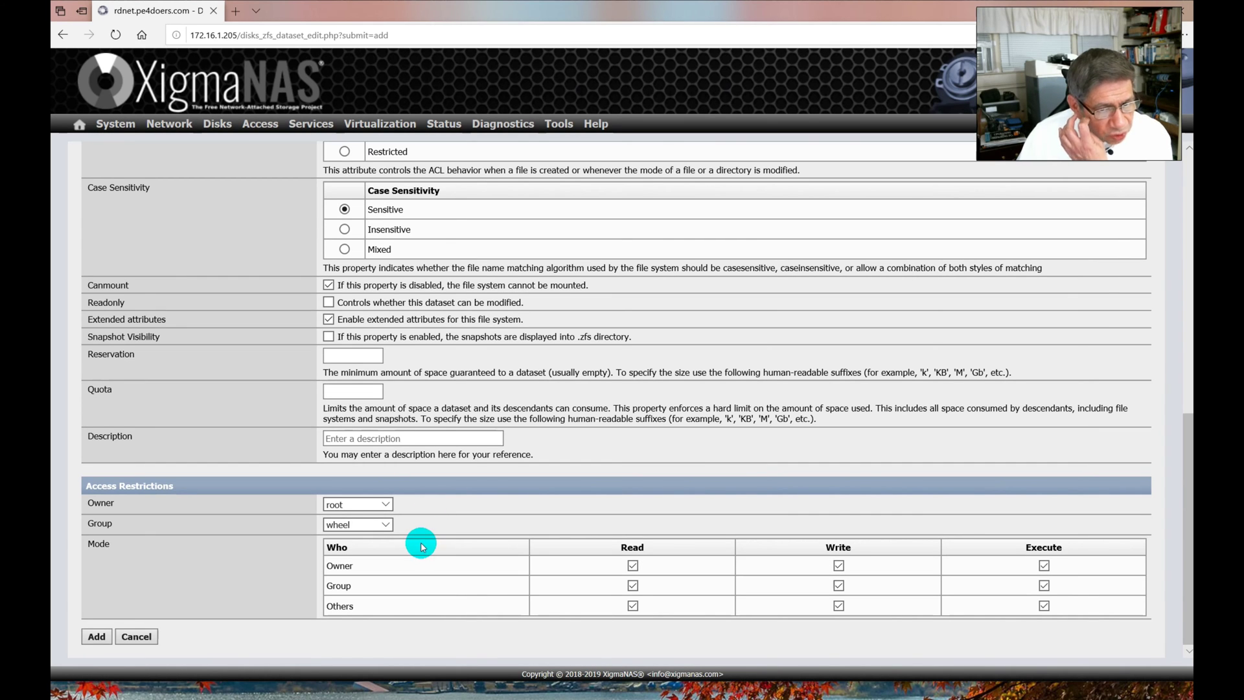
left_click(384, 504)
left_click(375, 478)
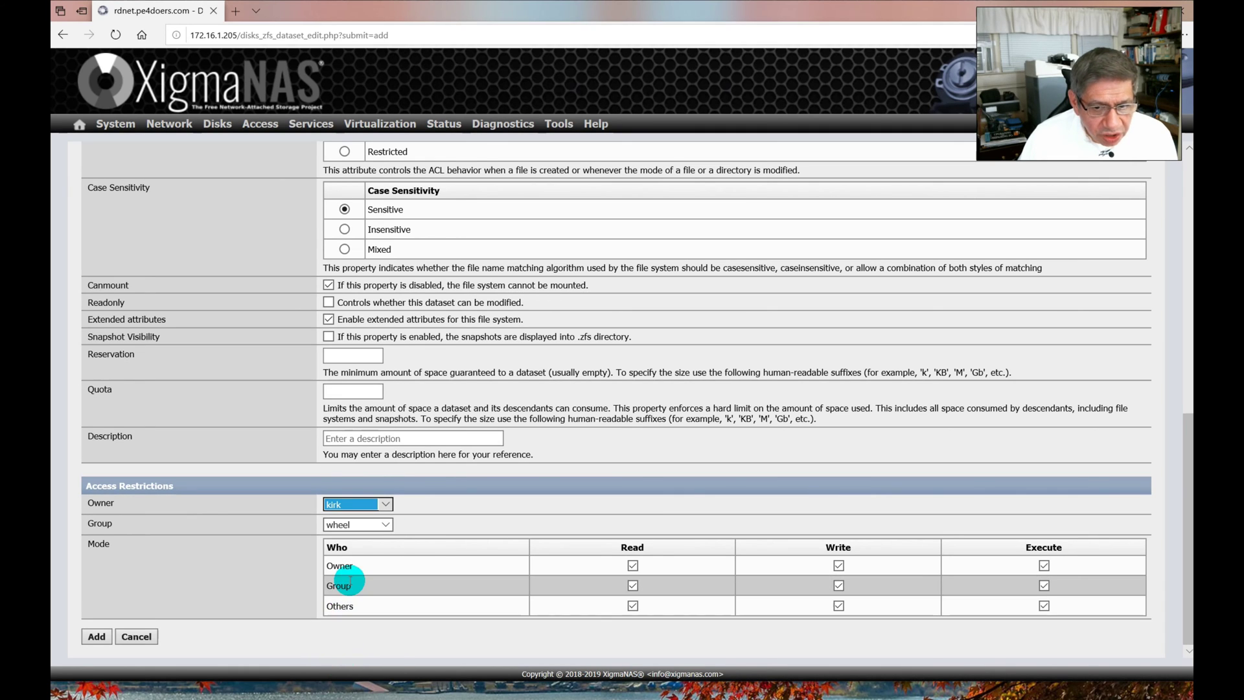
left_click(385, 524)
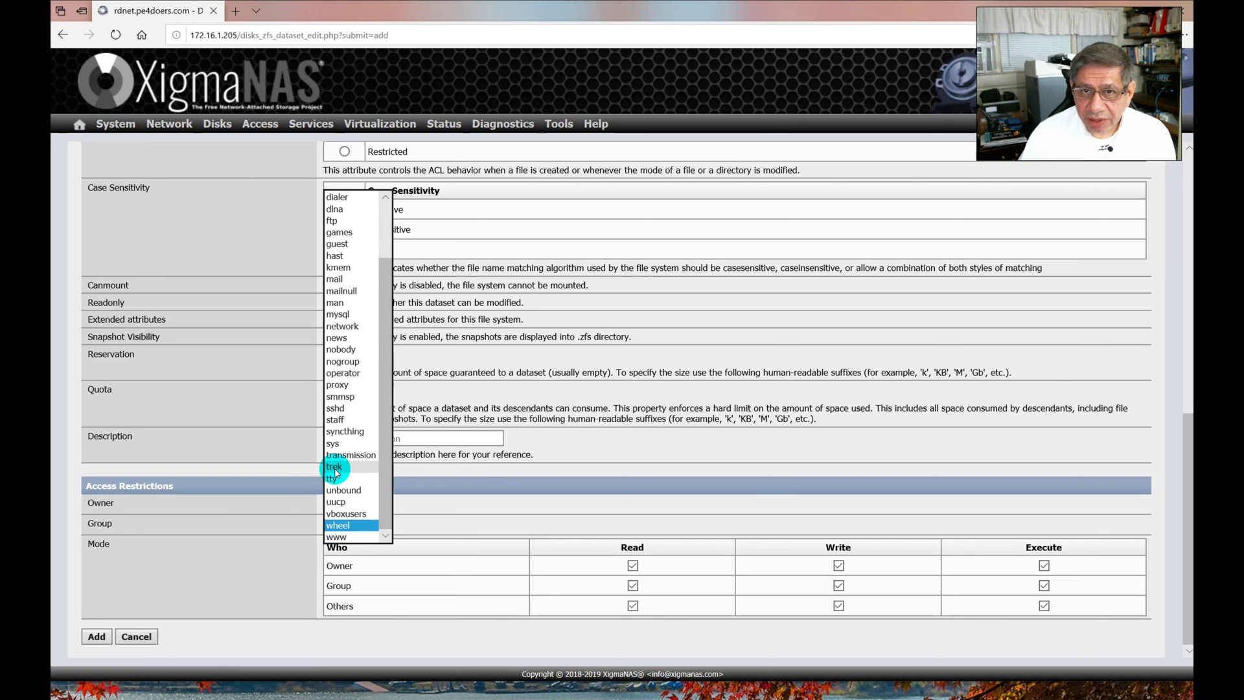
left_click(335, 468)
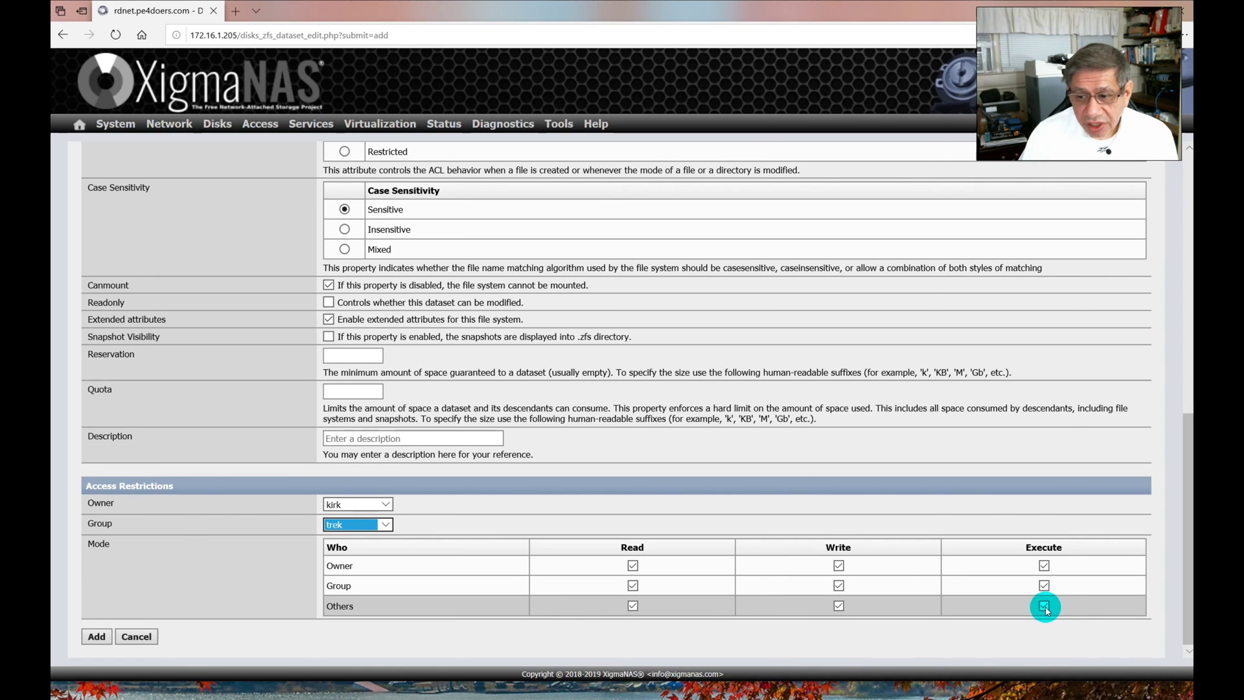
- Remove others' read/write/execute and group write/execute permissions, then add the kirk dataset
left_click(1043, 606)
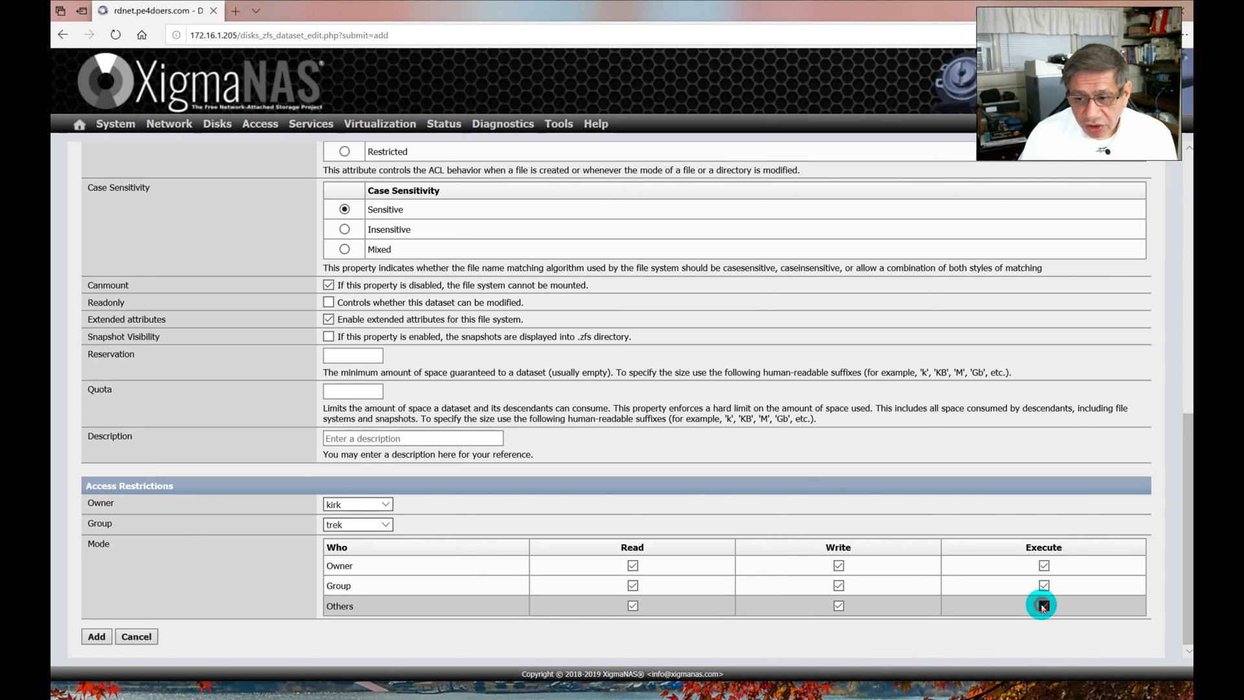
left_click(838, 606)
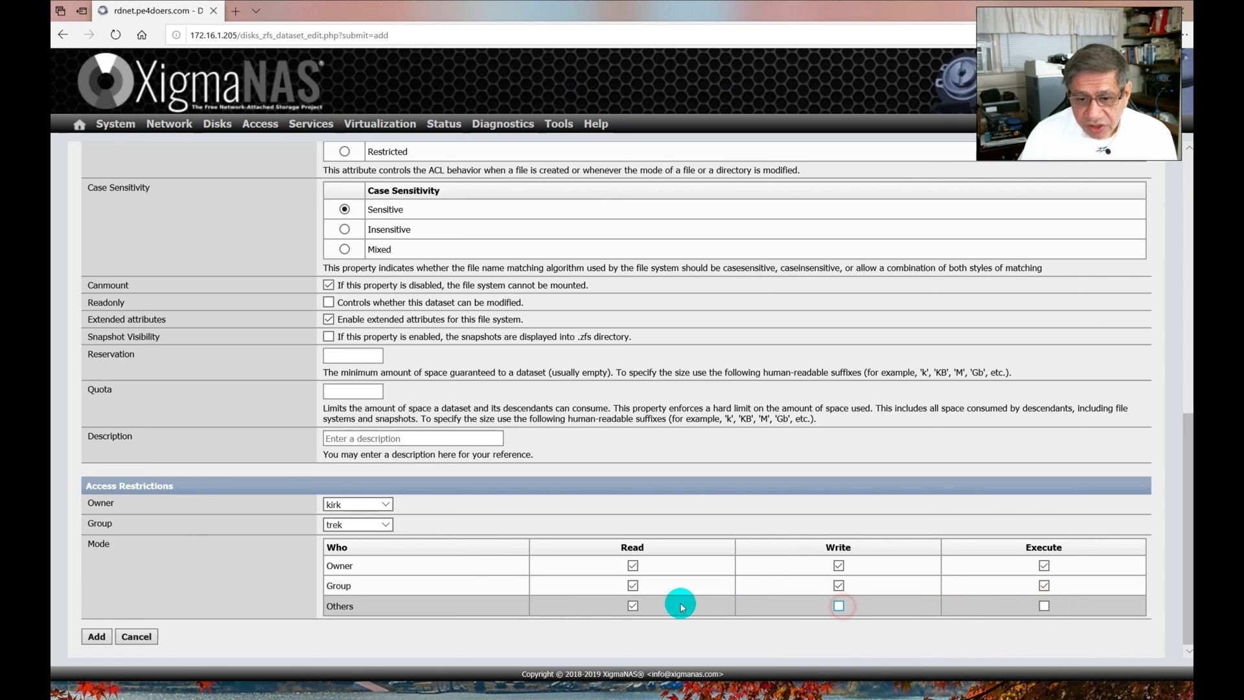
left_click(633, 606)
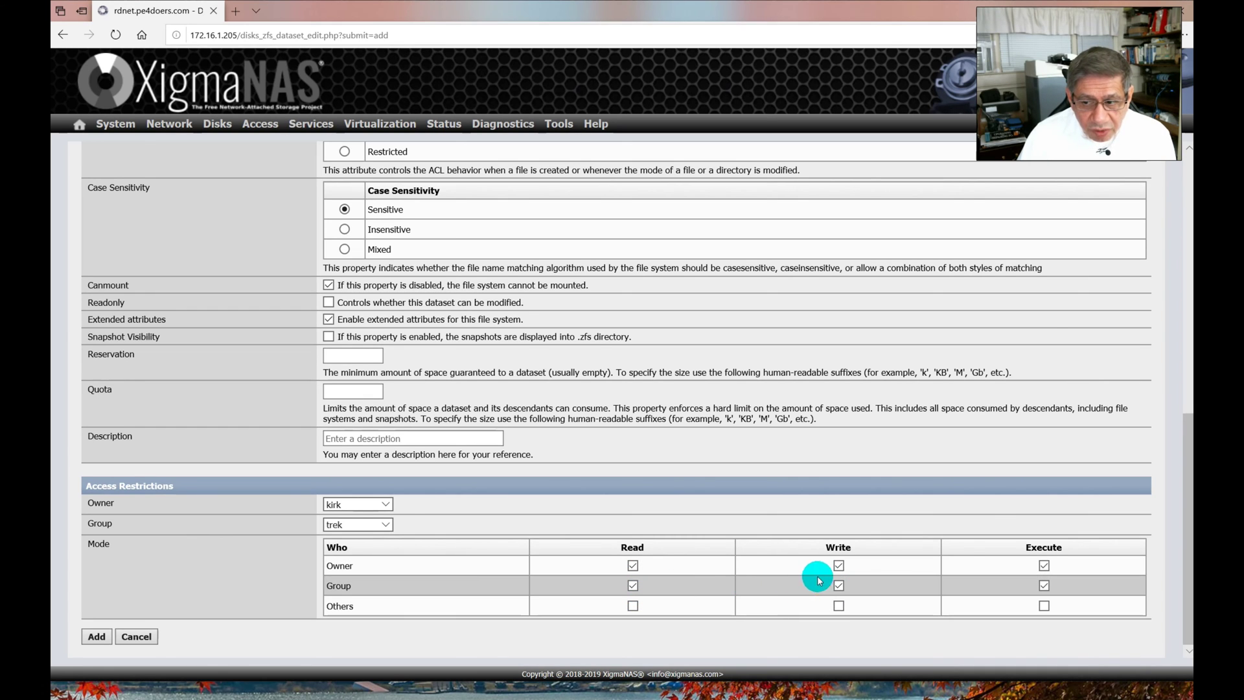
left_click(838, 586)
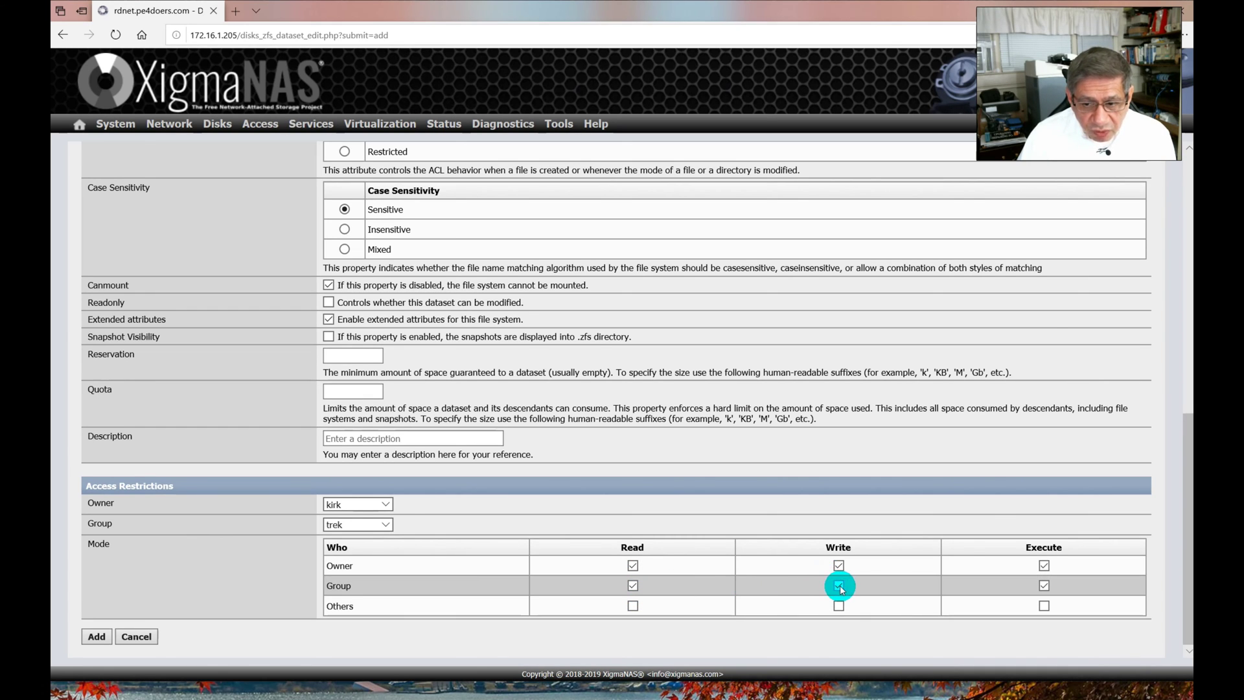
left_click(1046, 587)
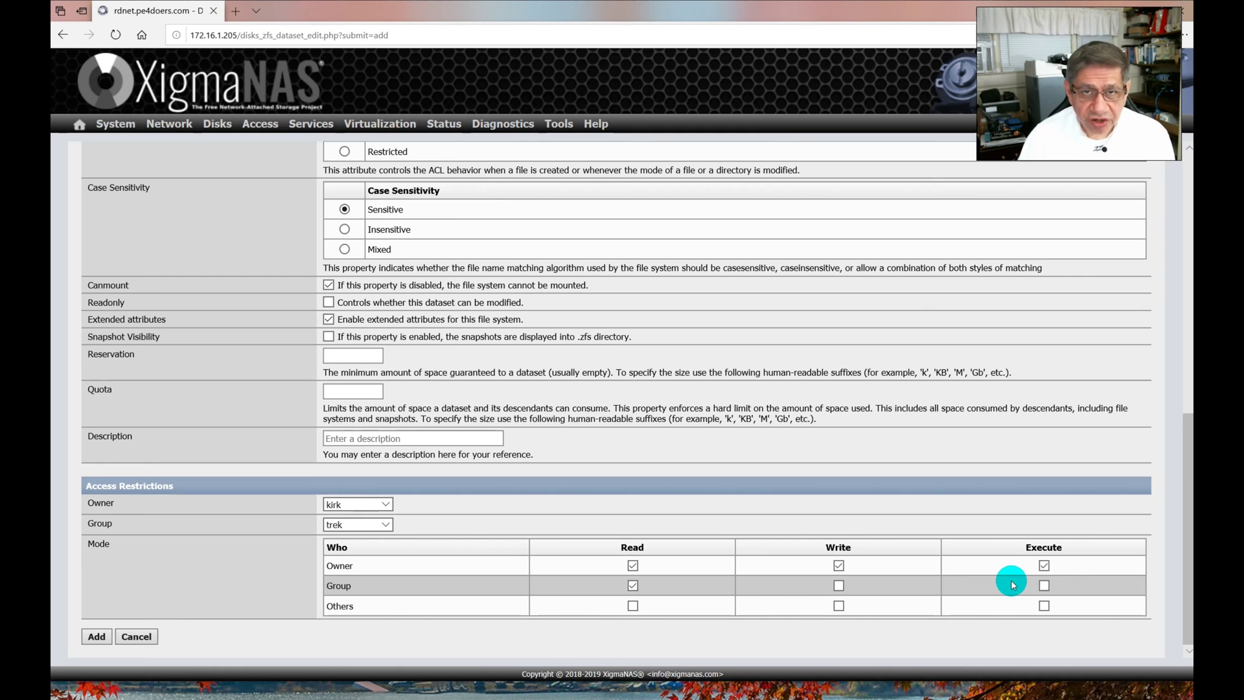
left_click(96, 636)
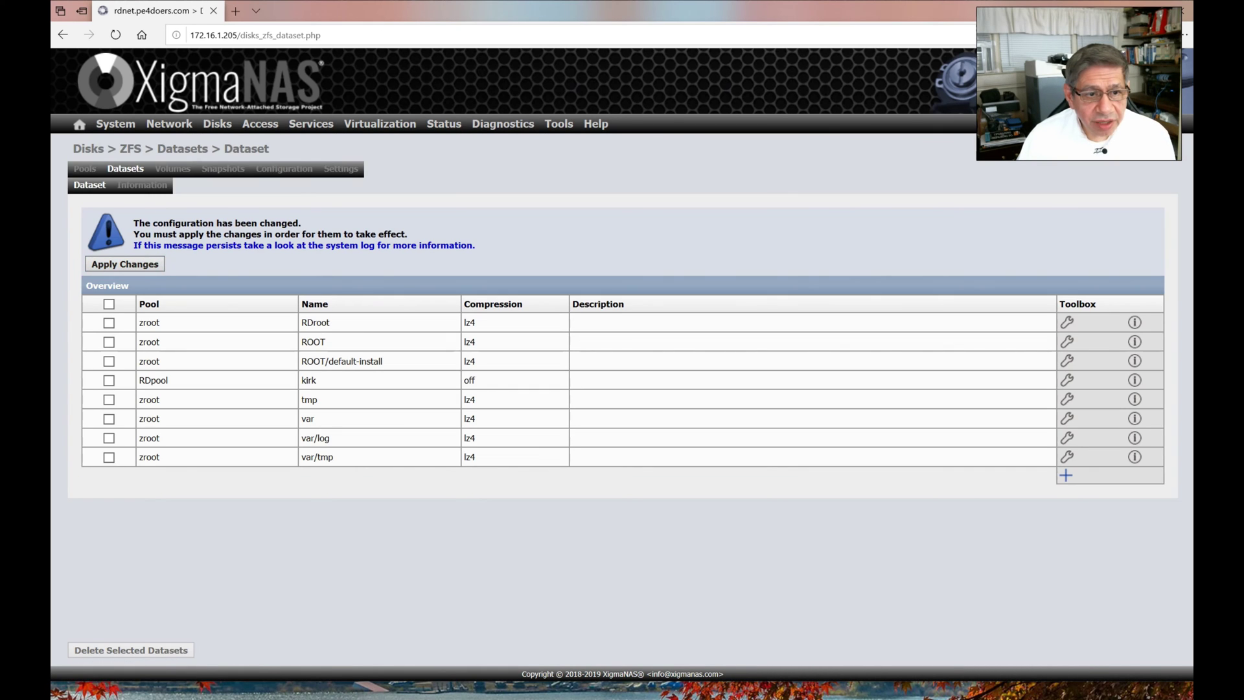
- Apply the pending dataset changes
left_click(124, 264)
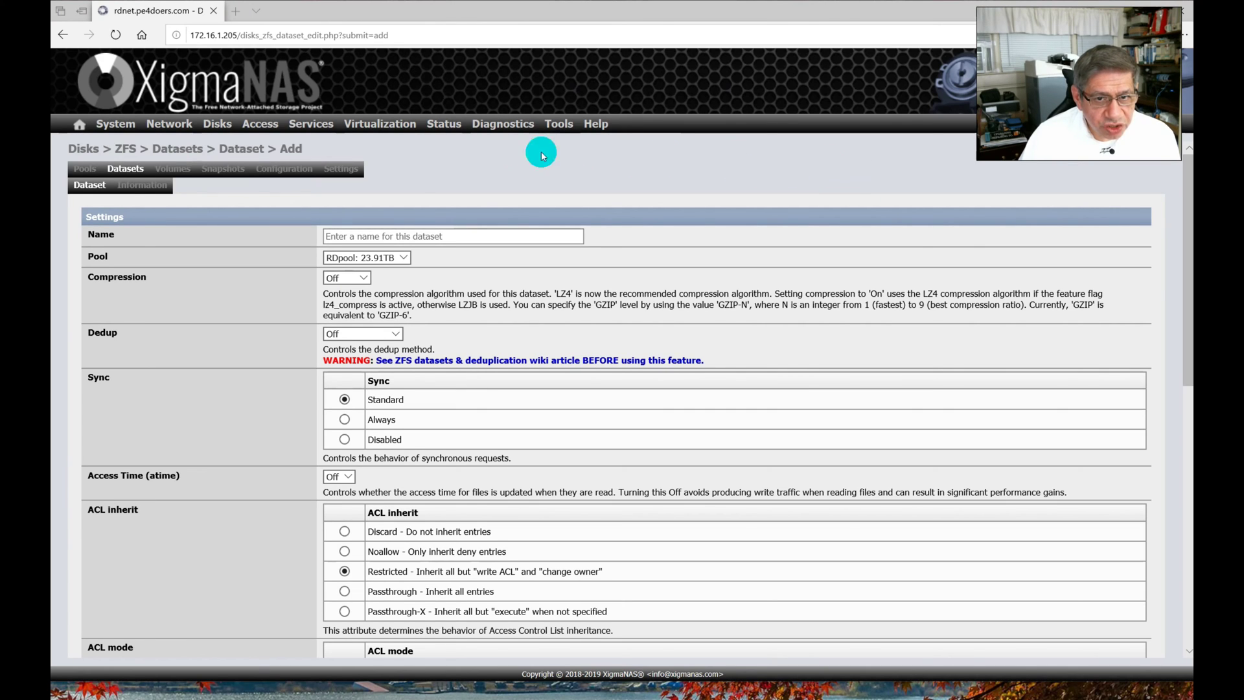
- Enter the dataset name, a 20Gb reservation and a 100gb quota
left_click(389, 235)
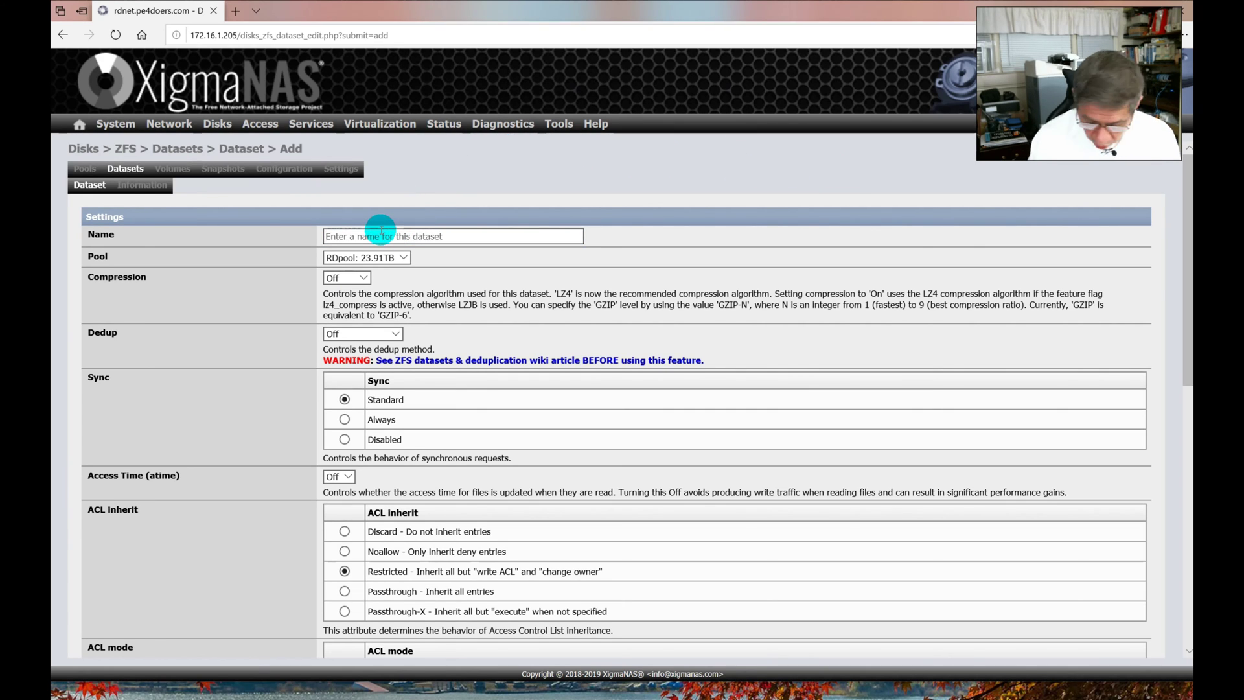
type("Historical")
scroll(437, 258, "down", 3)
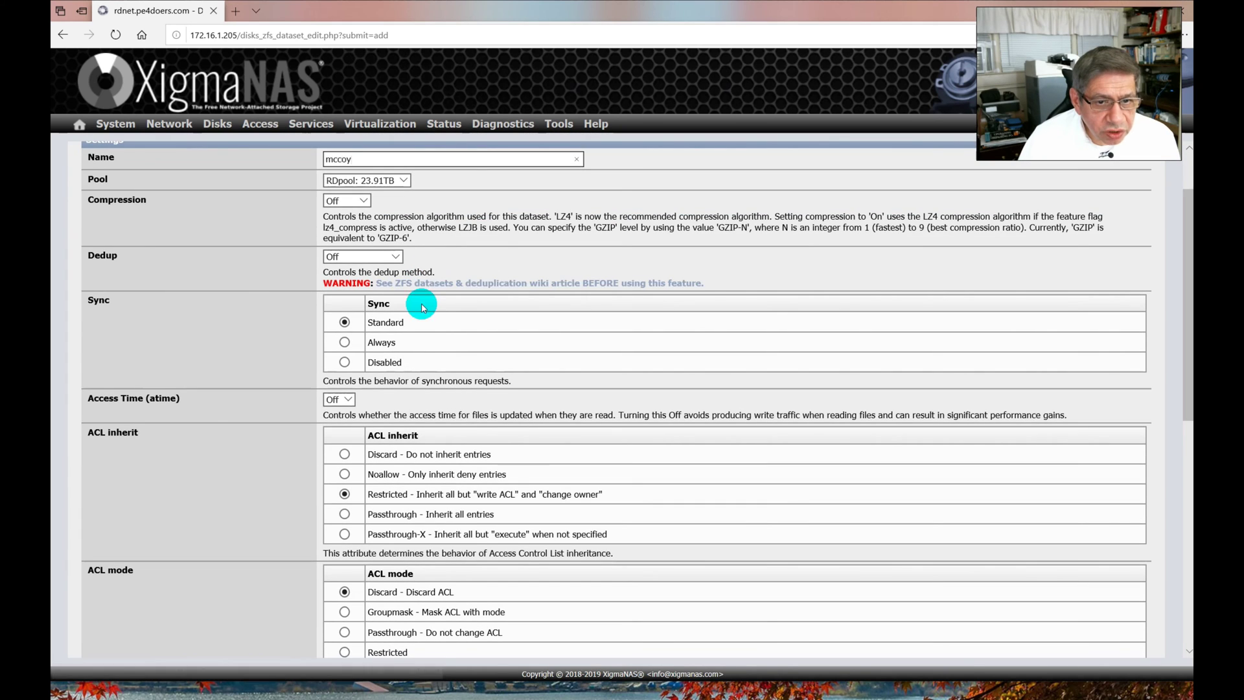
scroll(441, 331, "down", 1)
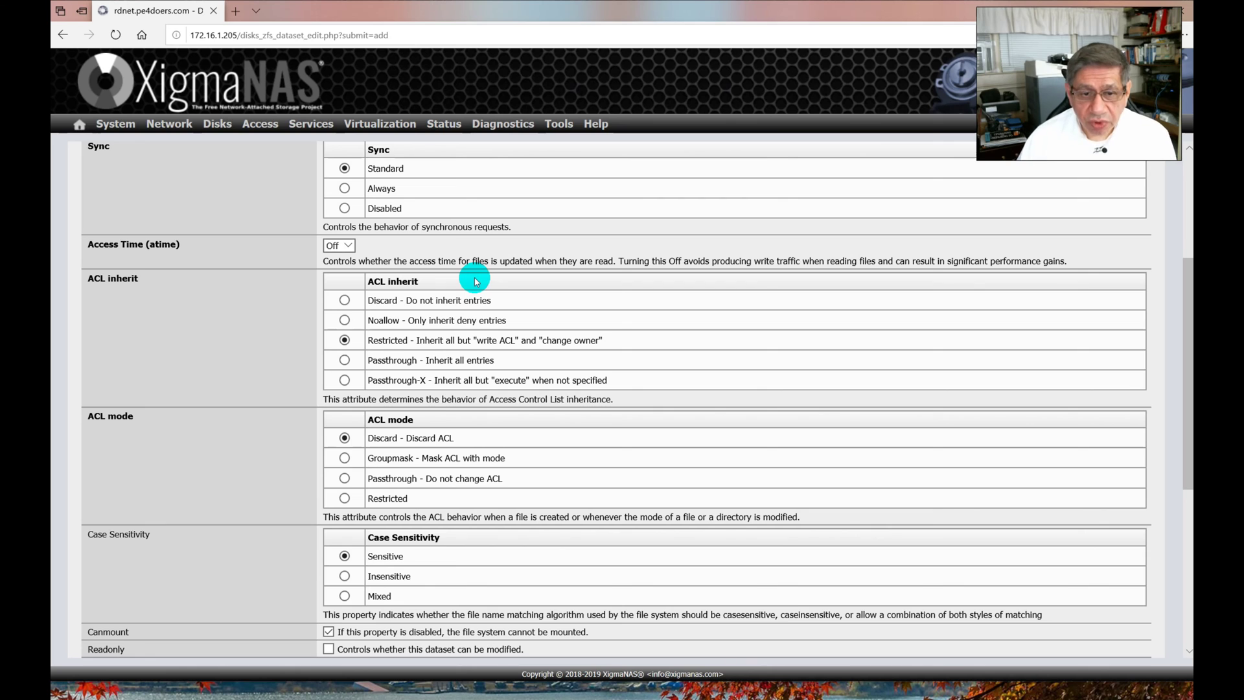
scroll(659, 438, "down", 1)
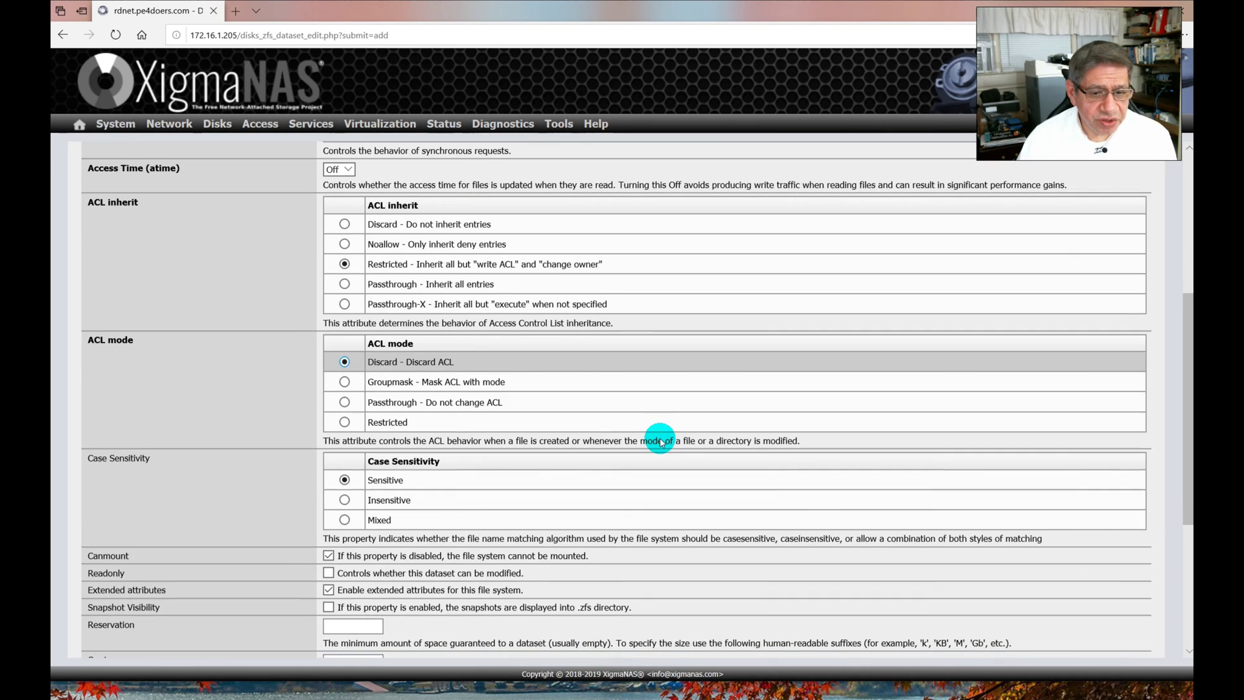
scroll(656, 431, "down", 2)
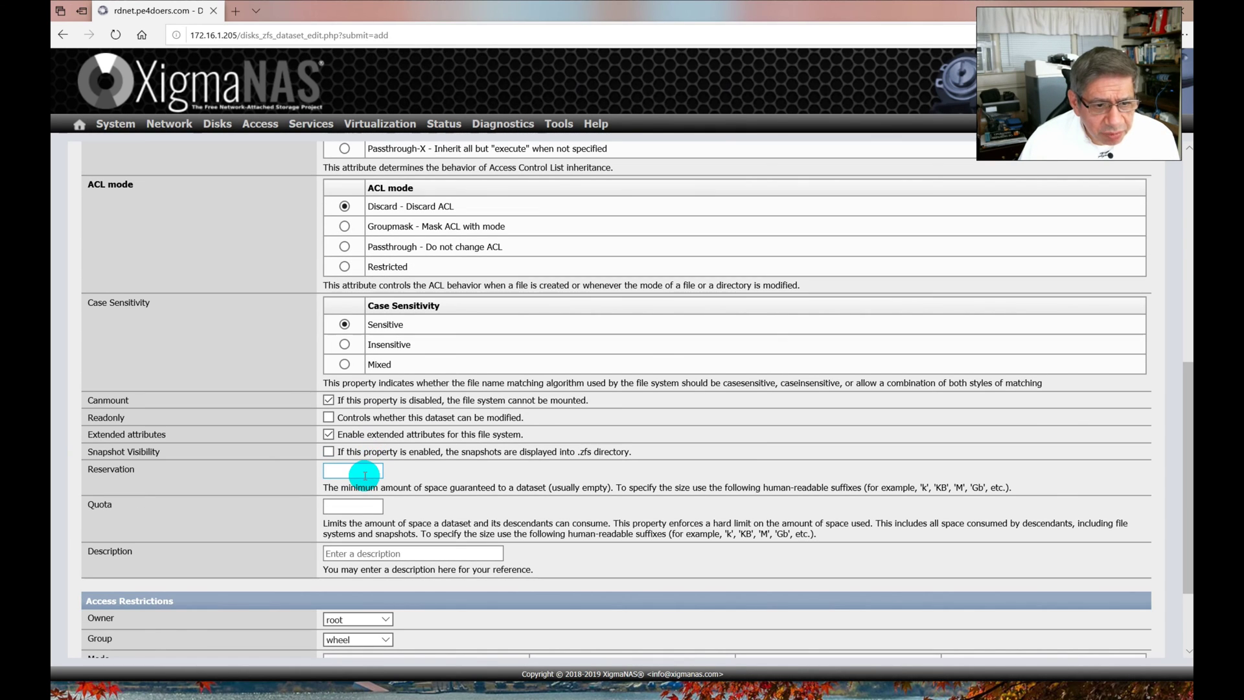
left_click(365, 474)
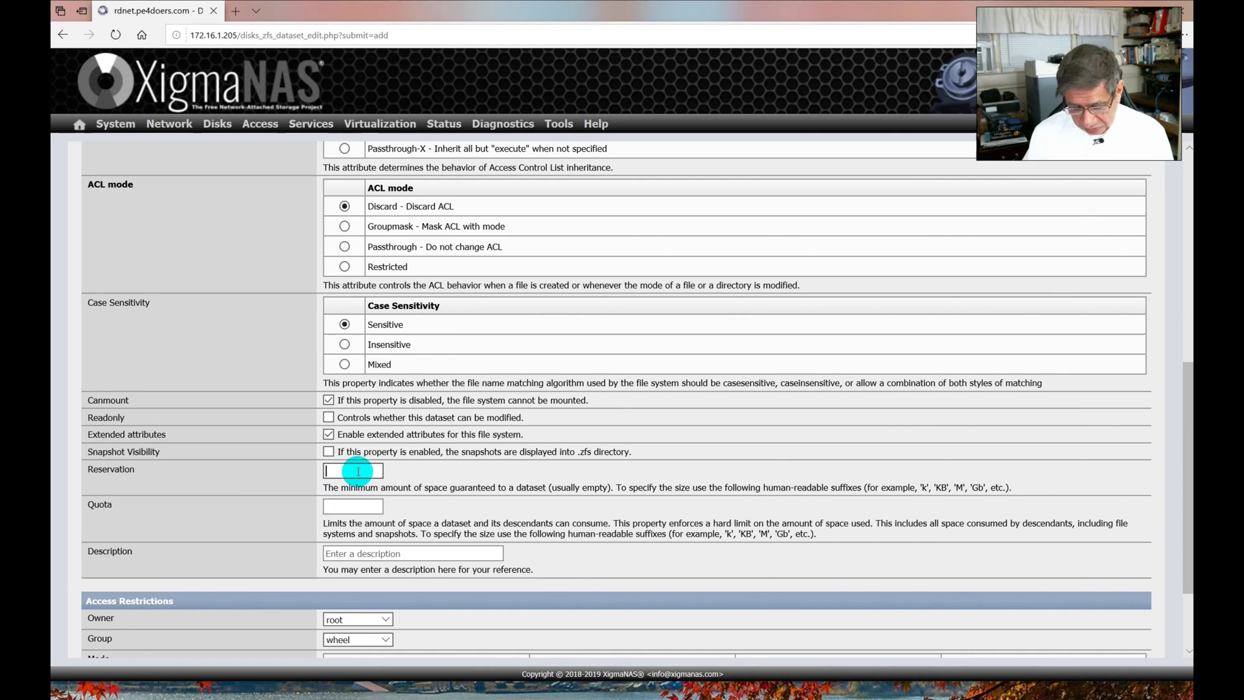
type("20Gb")
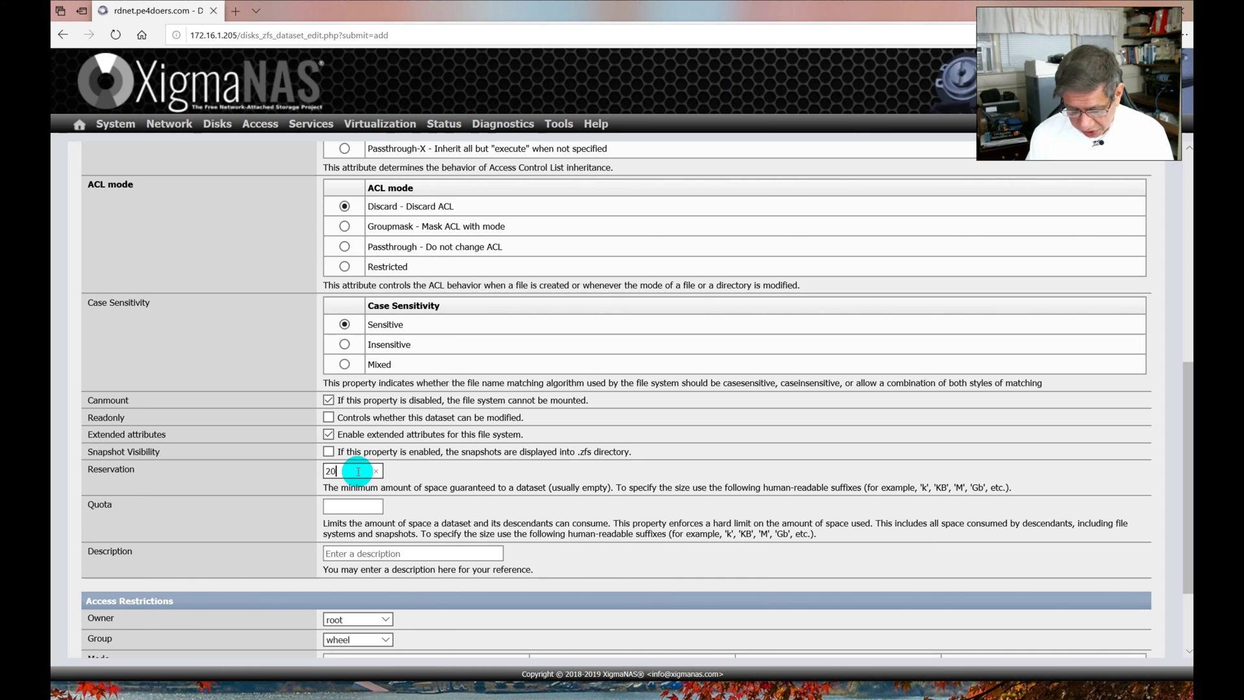
left_click(364, 507)
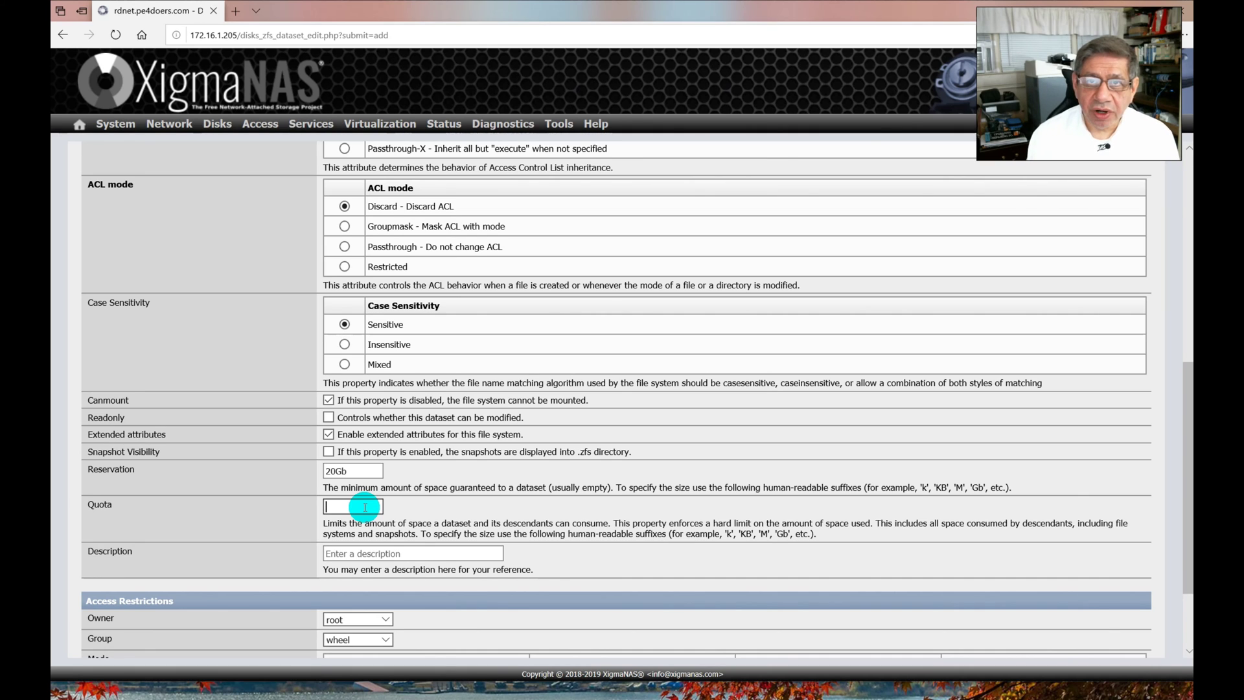
type("10")
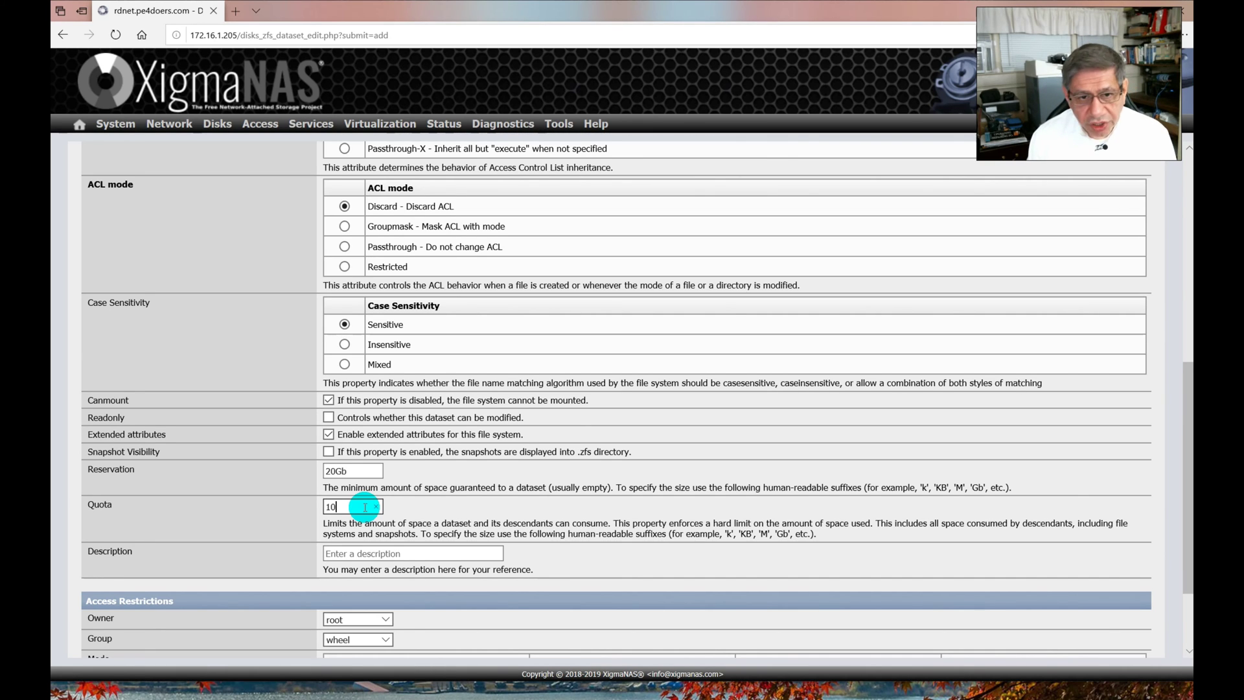
type("0gb")
- Set the dataset's owner to mccoy and group to trek
scroll(365, 508, "down", 2)
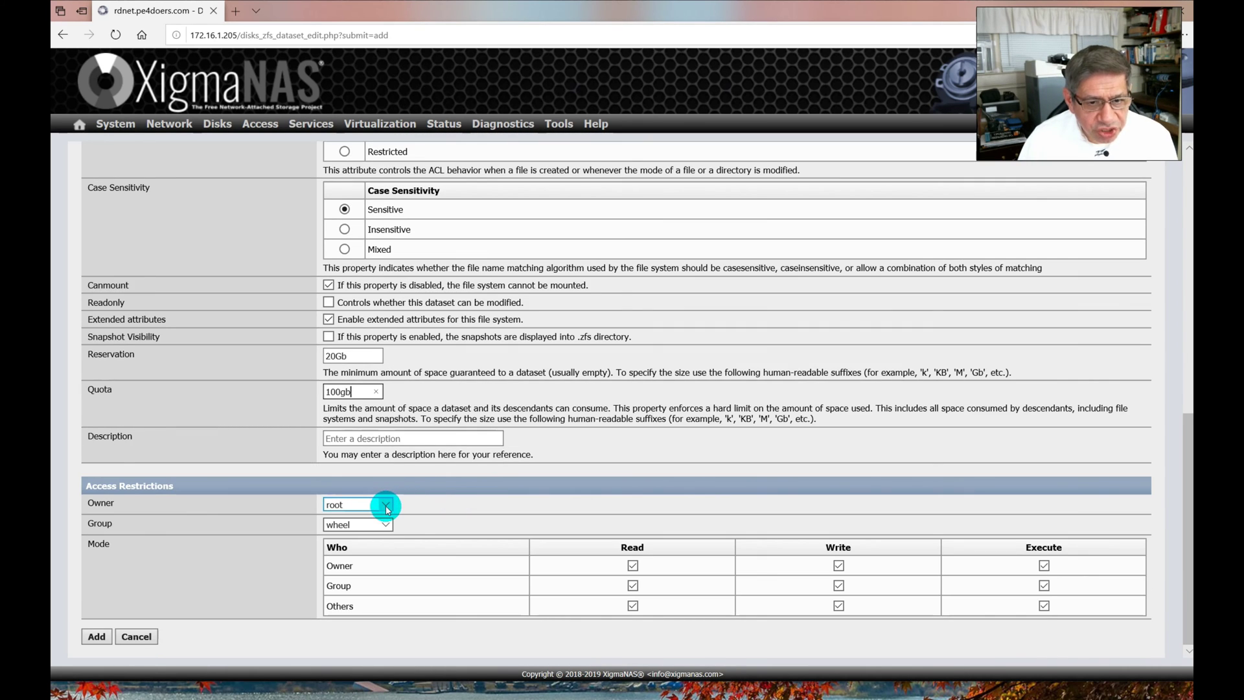
left_click(385, 506)
left_click_drag(387, 510, 383, 626)
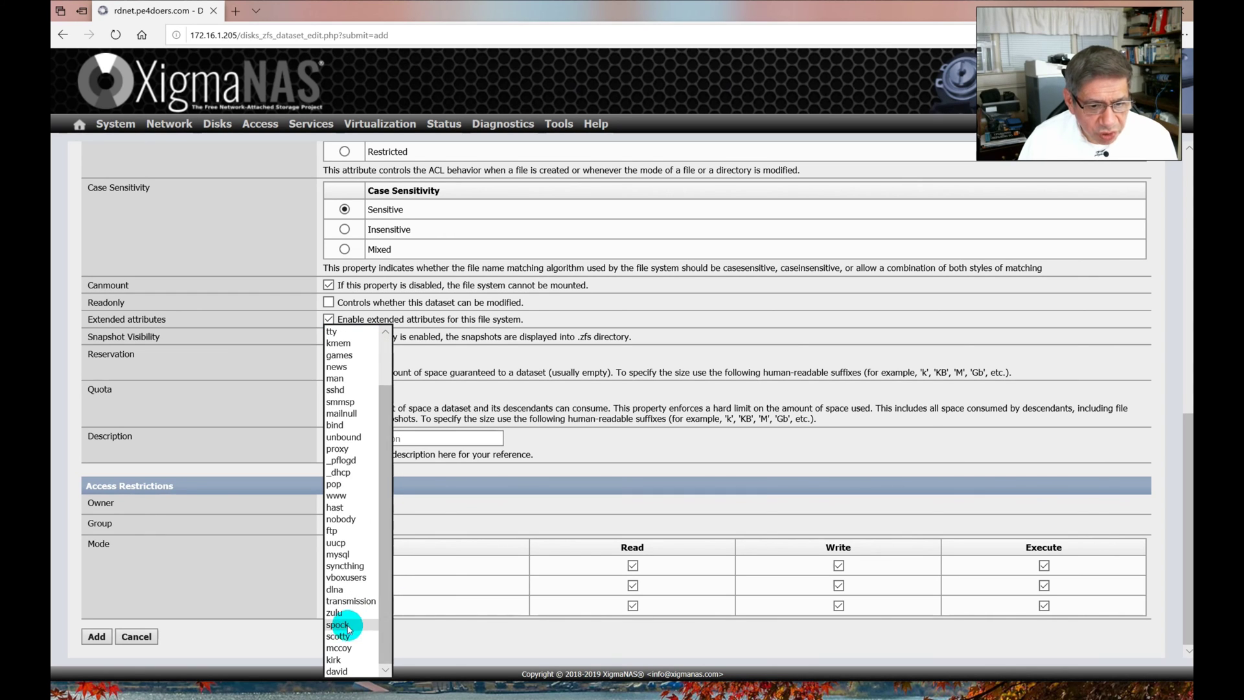
left_click(337, 625)
left_click(389, 526)
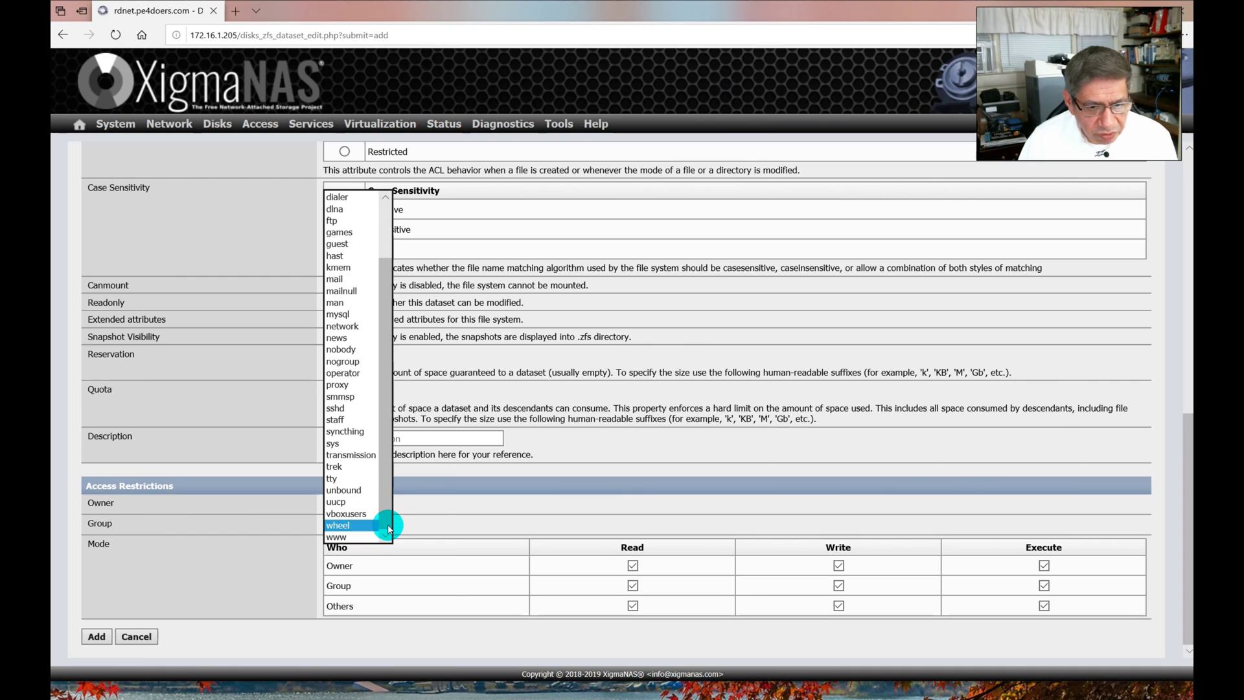
left_click(336, 467)
- Remove group write/execute and others' read/write/execute permissions
left_click(838, 586)
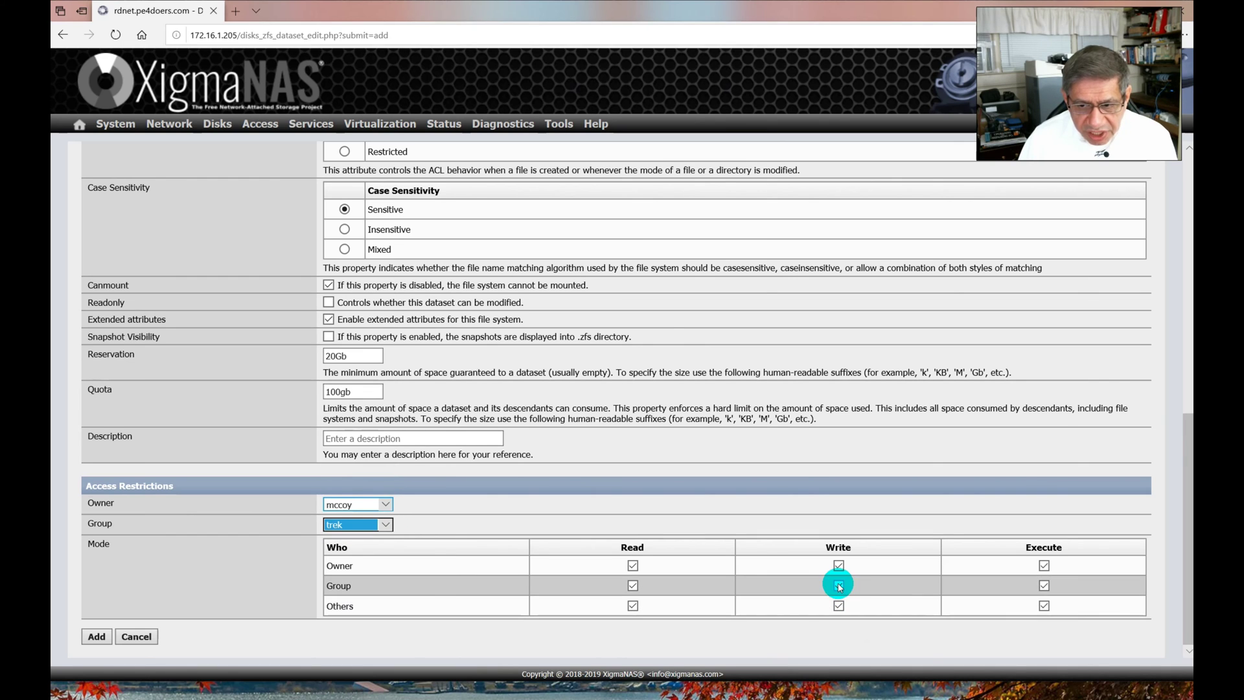
left_click(1044, 585)
left_click(1044, 605)
left_click(839, 605)
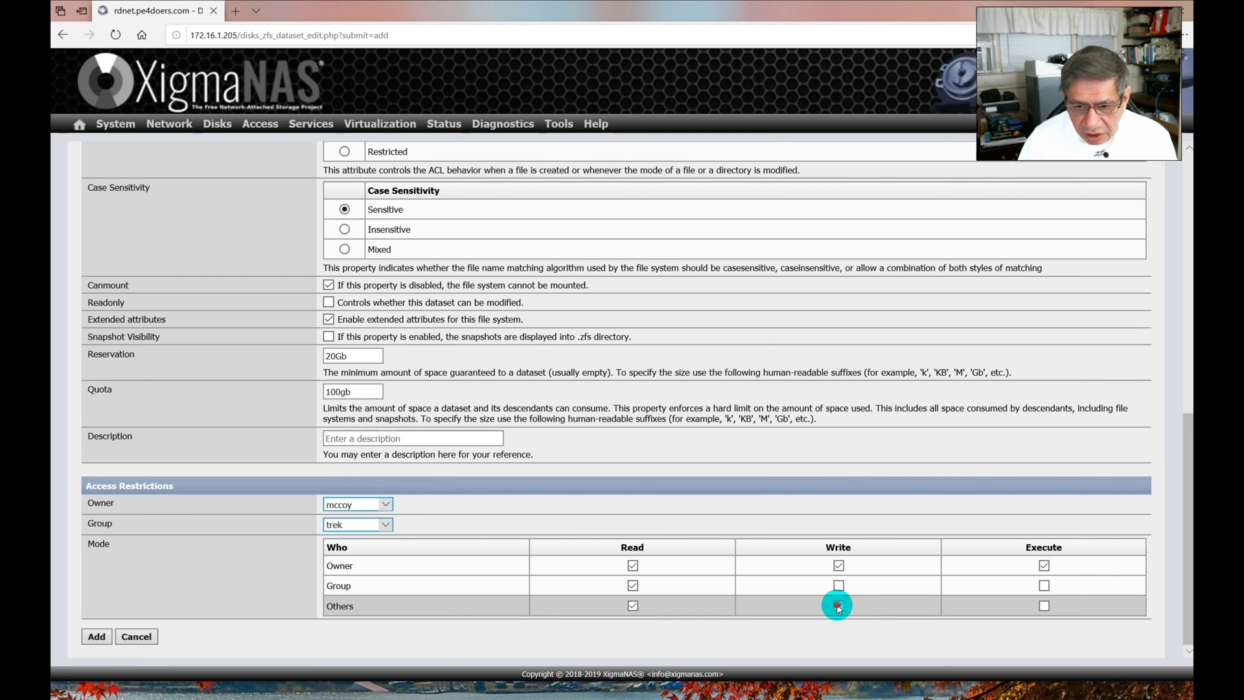
left_click(633, 606)
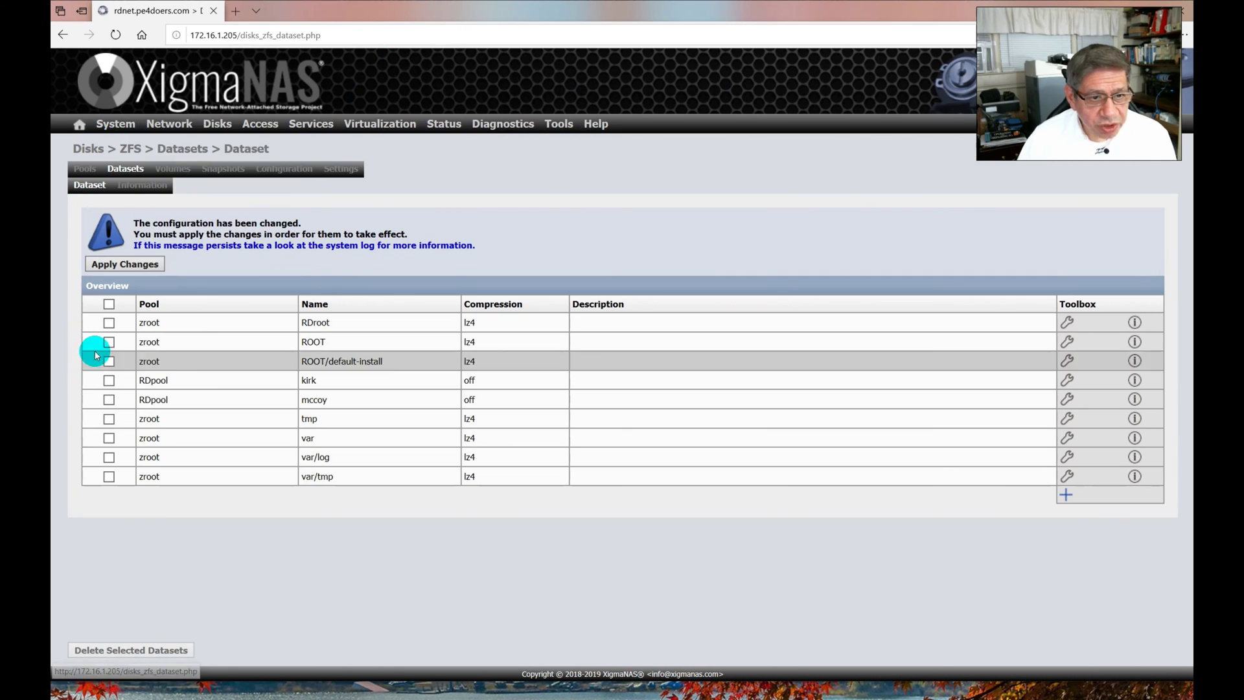
- Apply the pending configuration changes
left_click(140, 266)
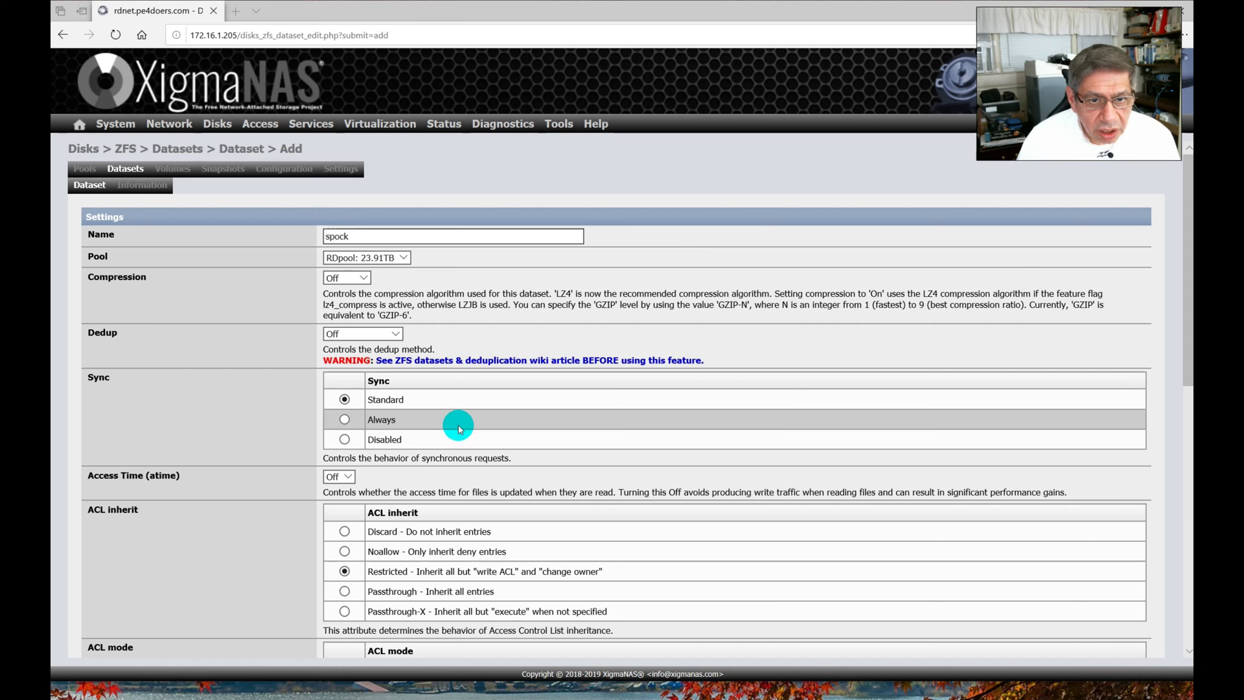
- Give the spock dataset a 50Gb reservation and a 250Gb quota
scroll(353, 439, "down", 1)
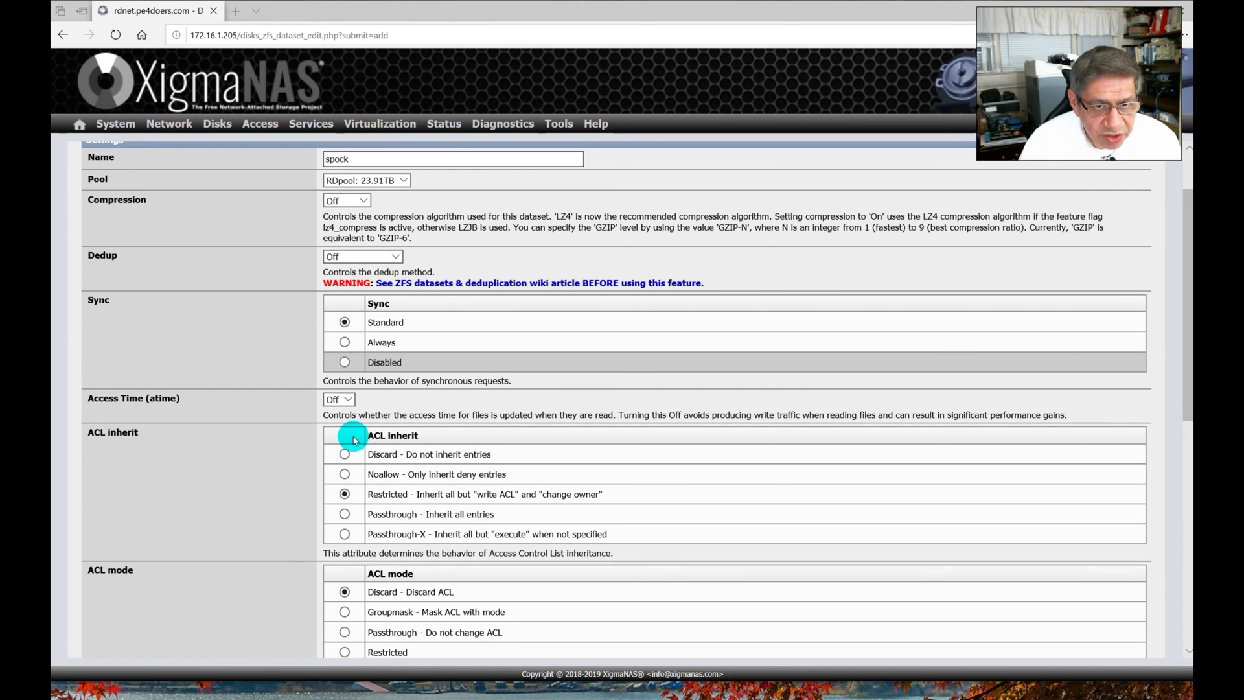
scroll(350, 441, "down", 1)
scroll(350, 441, "down", 1)
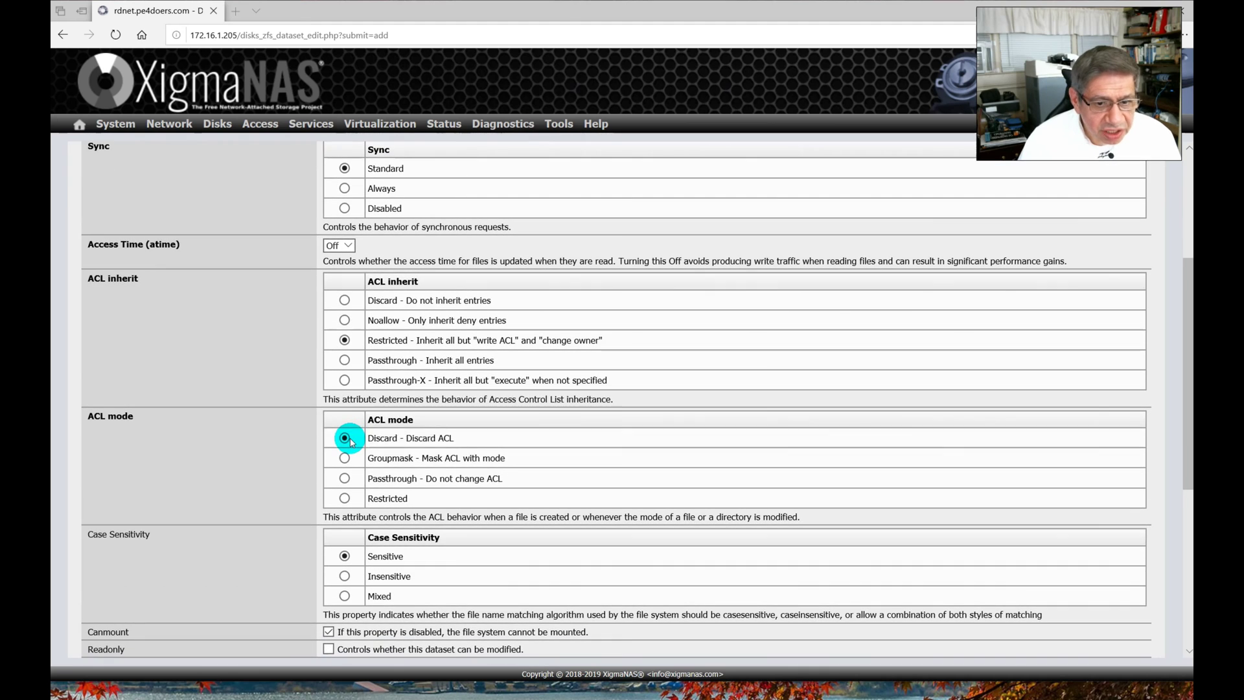
scroll(351, 442, "down", 1)
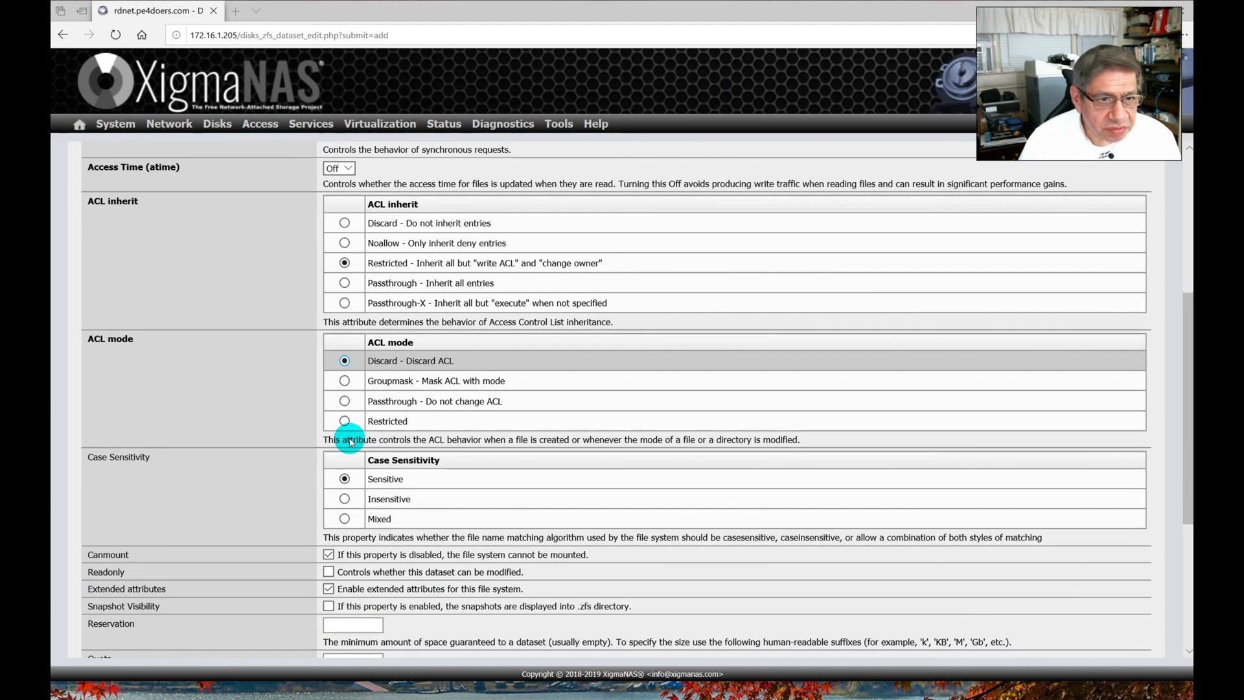
scroll(351, 443, "up", 3)
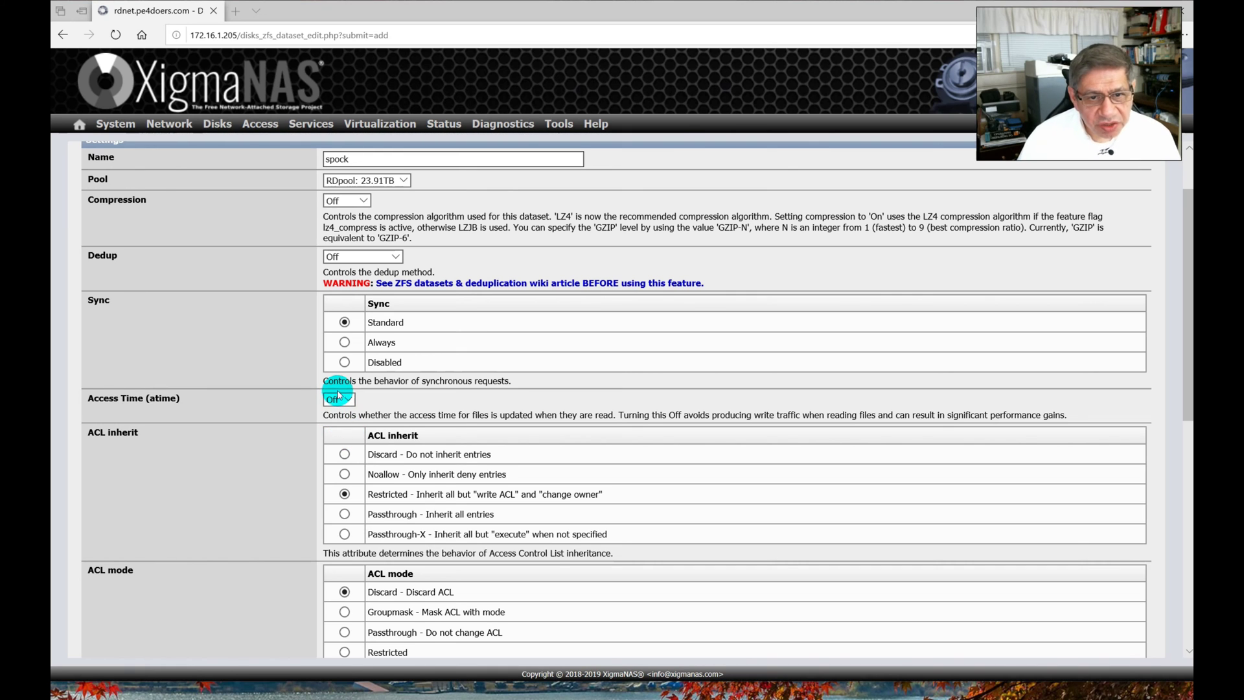
scroll(407, 397, "down", 7)
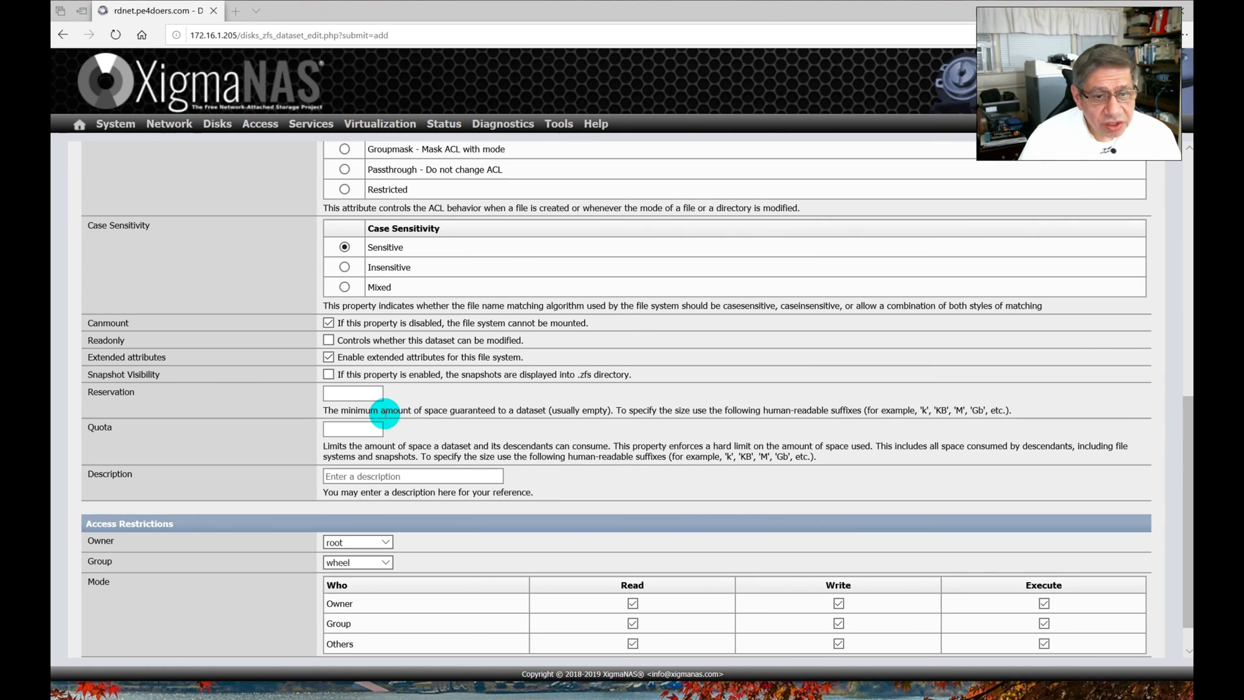
left_click(351, 393)
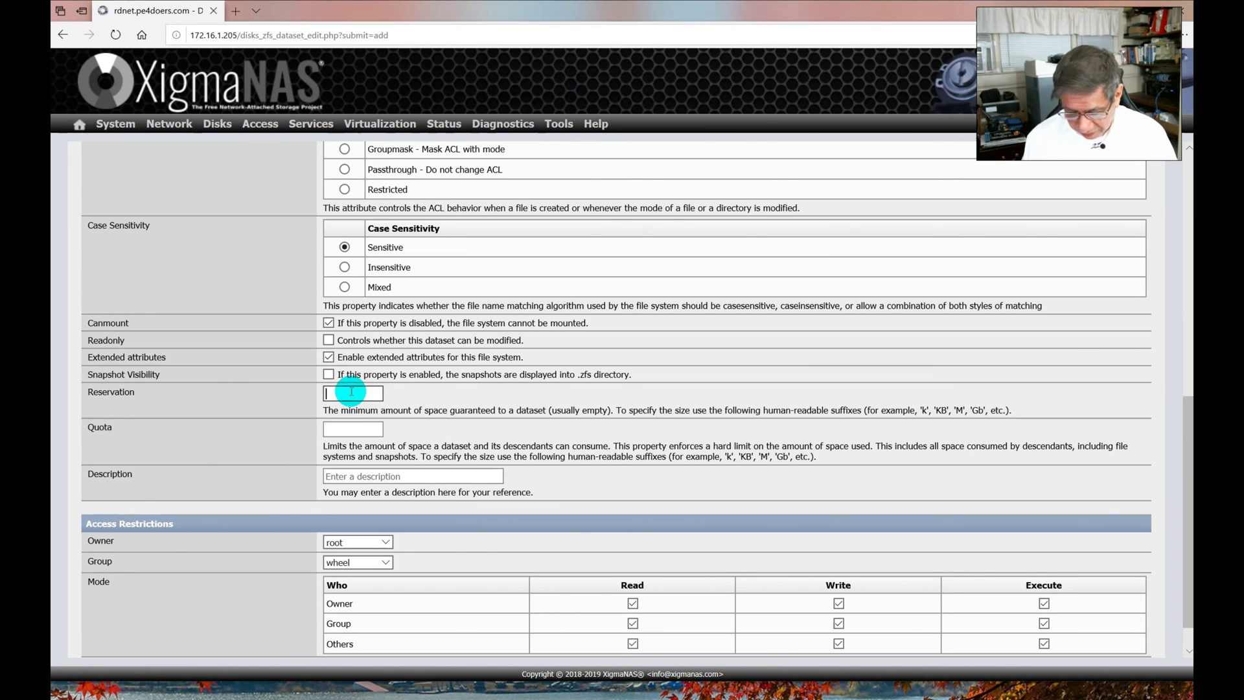
type("50Gb")
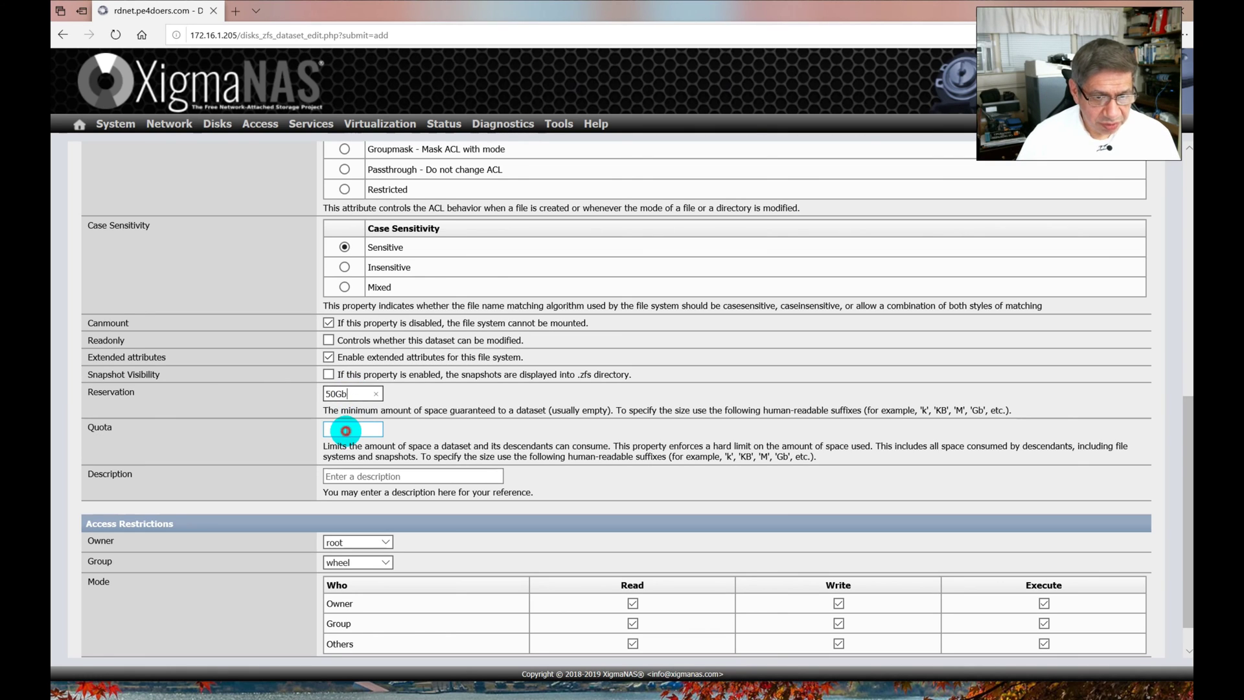
left_click(347, 426)
type("2")
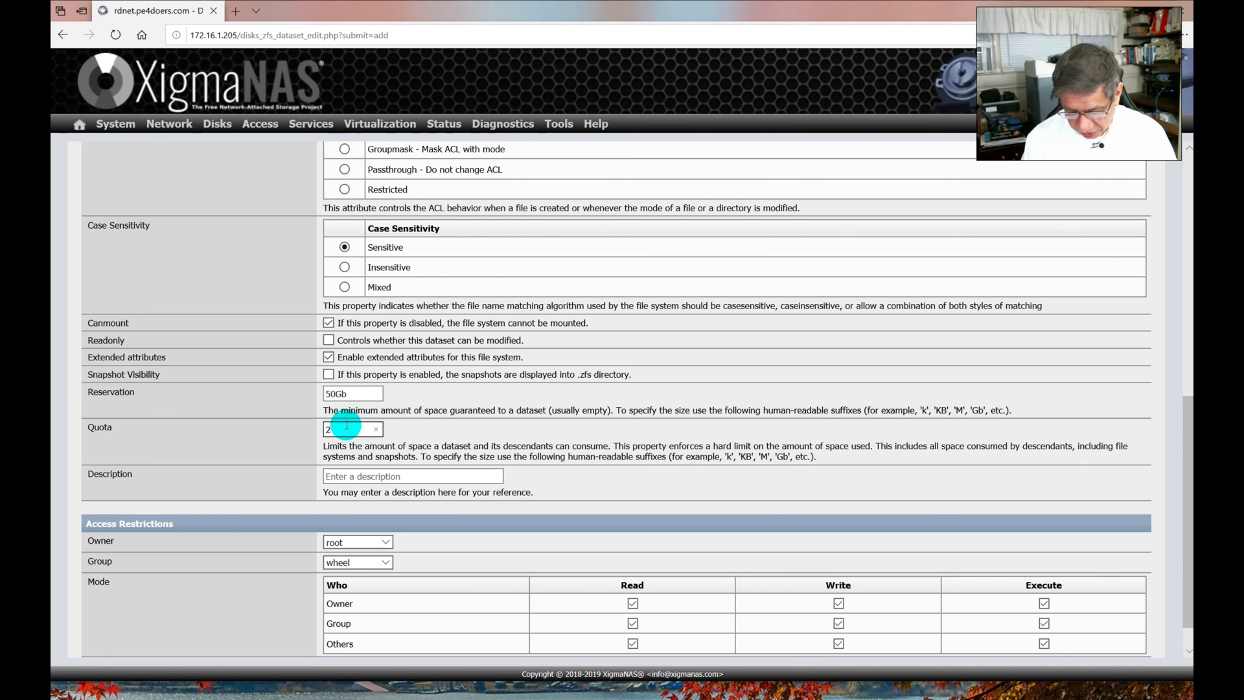
type("50Gb")
- Set owner spock and group trek, adjust group write, then add and apply
left_click(385, 541)
left_click(389, 569)
left_click(389, 566)
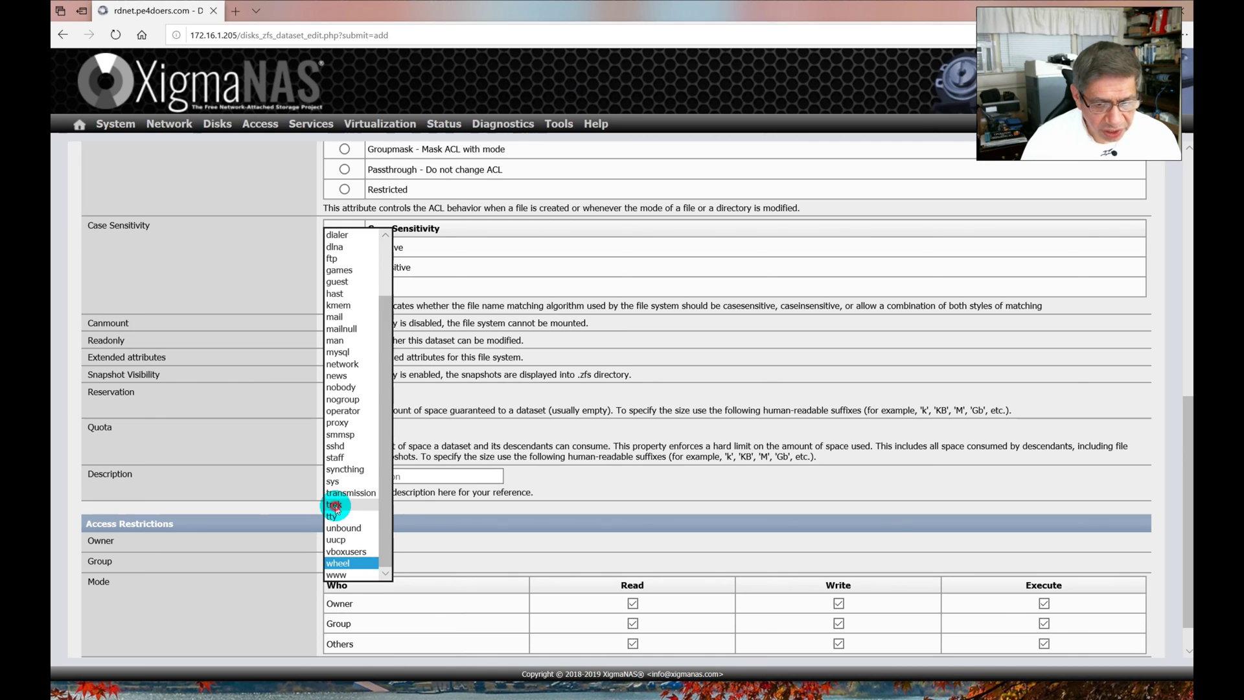
left_click(377, 517)
scroll(666, 522, "down", 2)
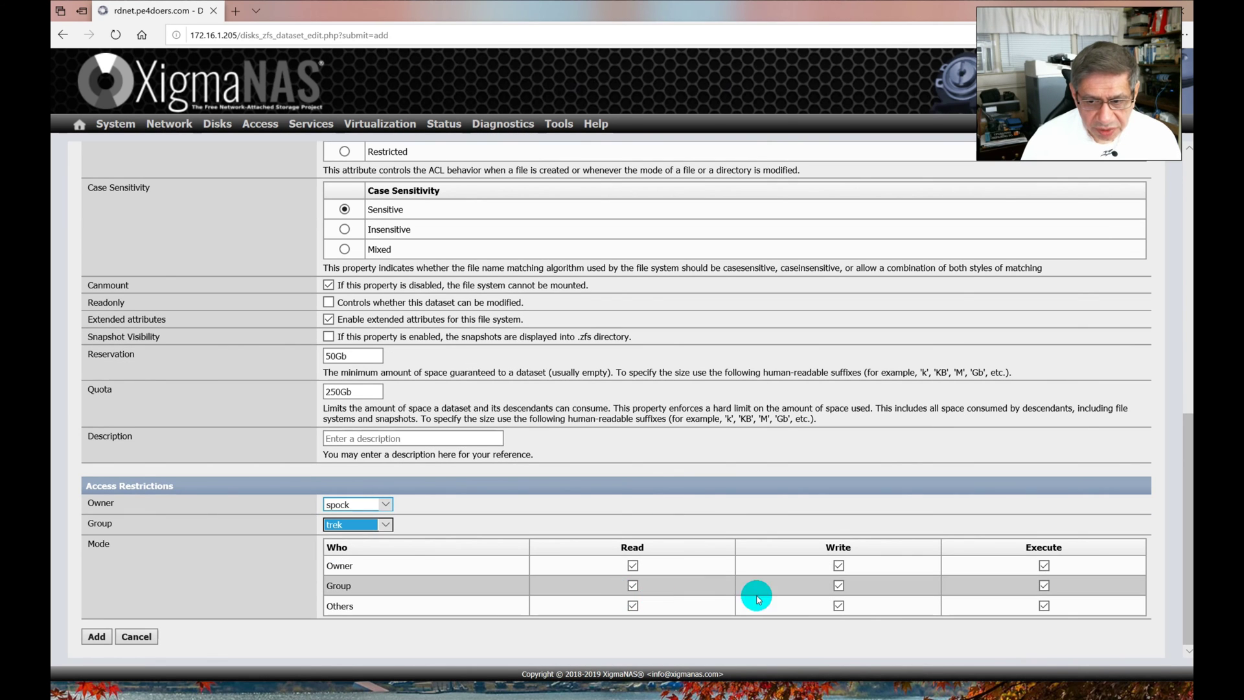
left_click(843, 585)
left_click(97, 637)
left_click(139, 264)
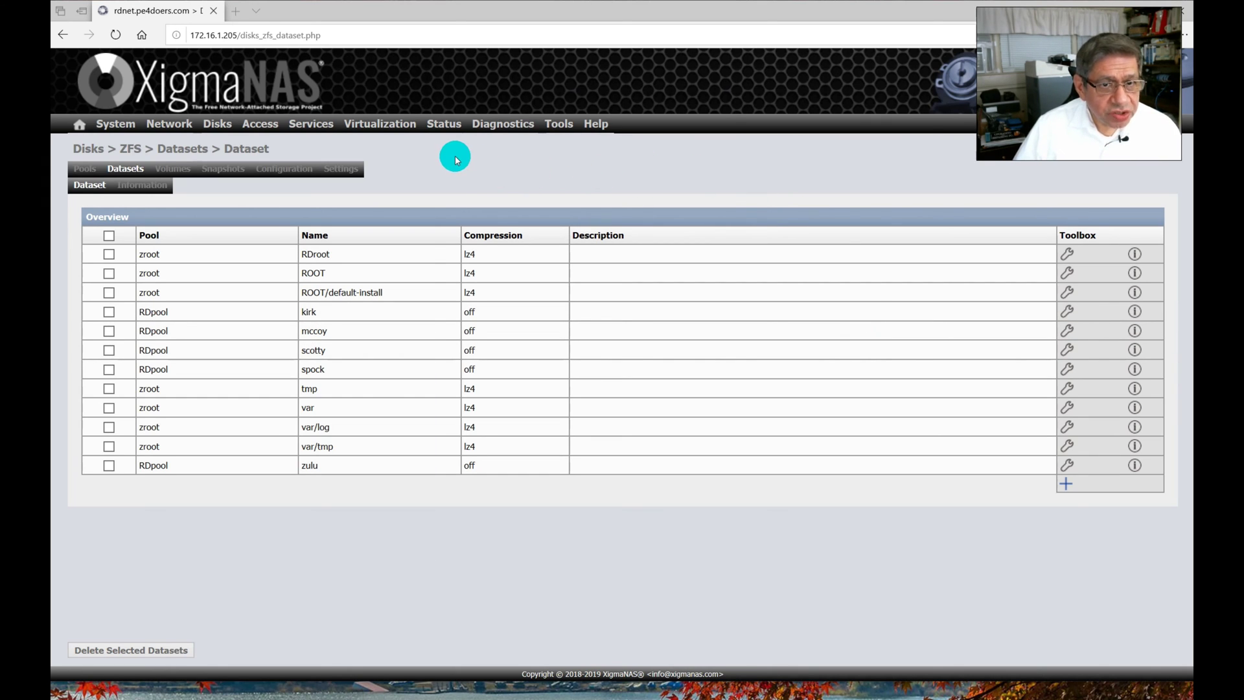
- Let the Datasets page reload until it lists kirk, mccoy, scotty, spock and zulu
mouse_move(311, 125)
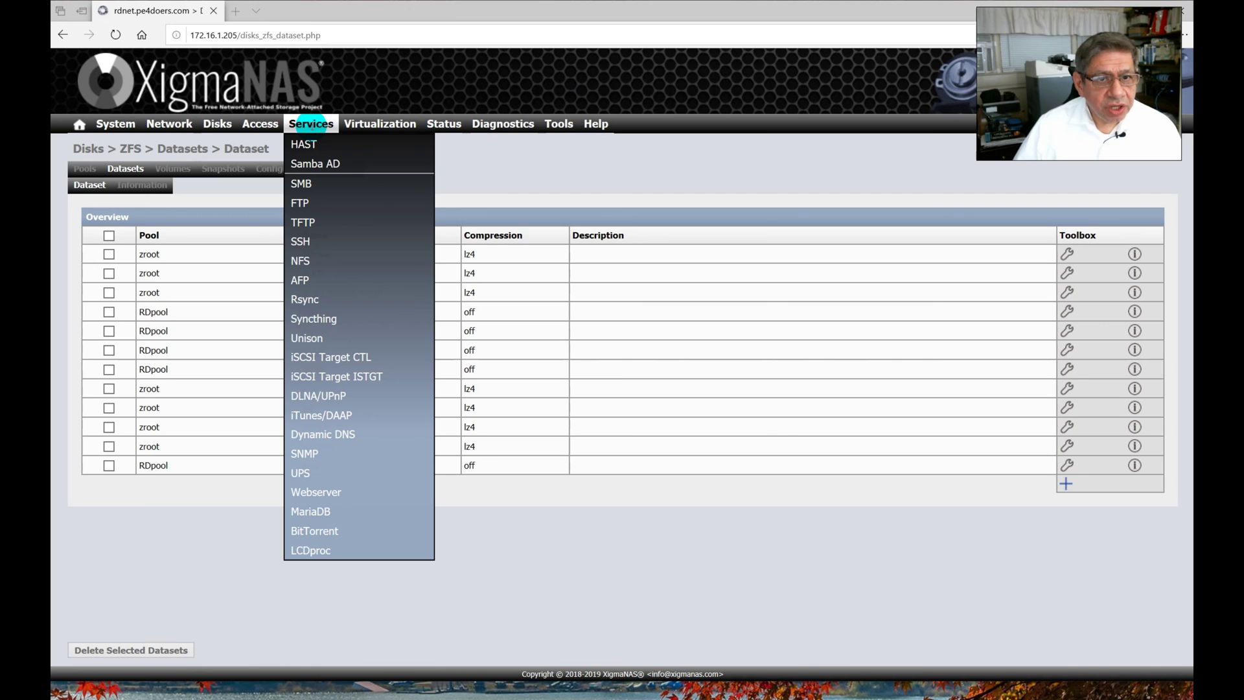
- Open the Services > SMB Shares list showing the two existing shares
left_click(304, 186)
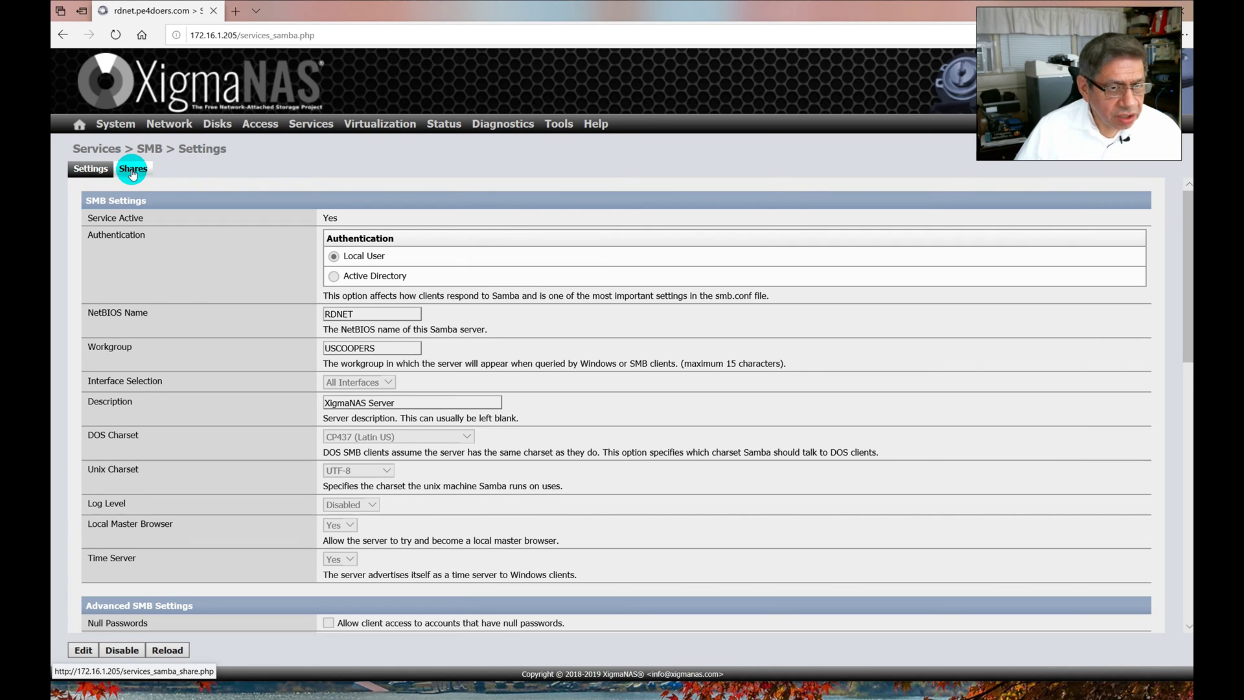
left_click(132, 169)
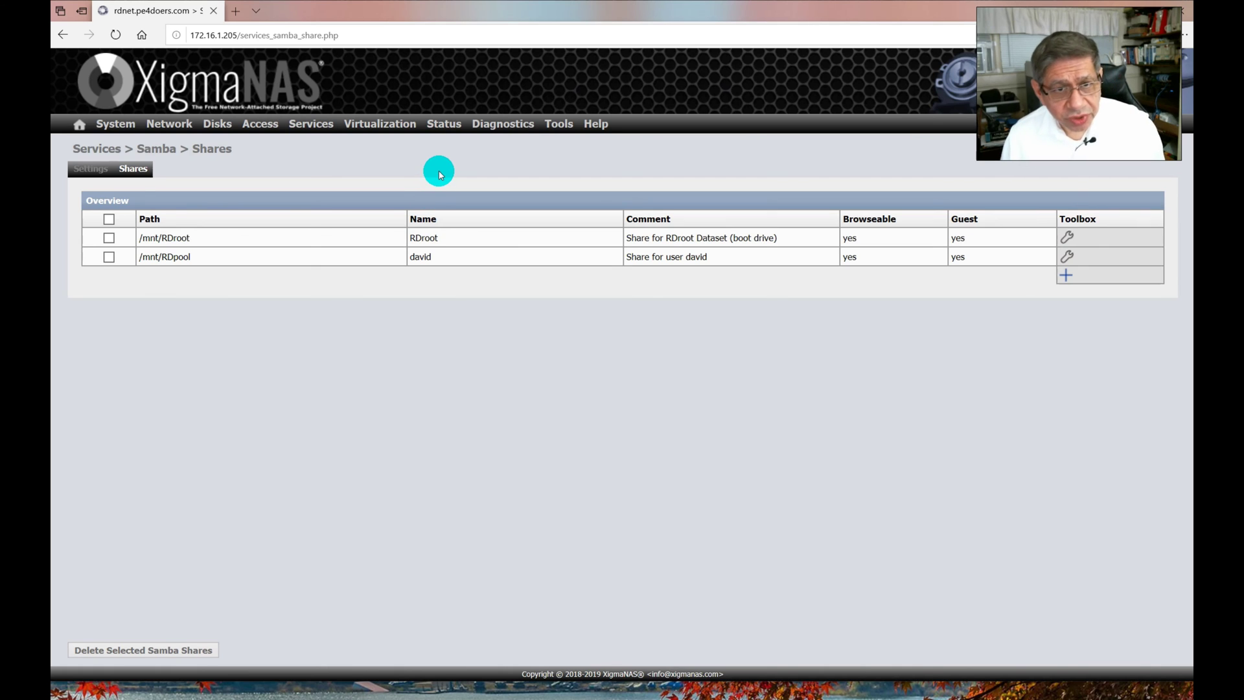
- Start a new SMB share named kirk with comment 'Kirk's home directory'
mouse_move(198, 131)
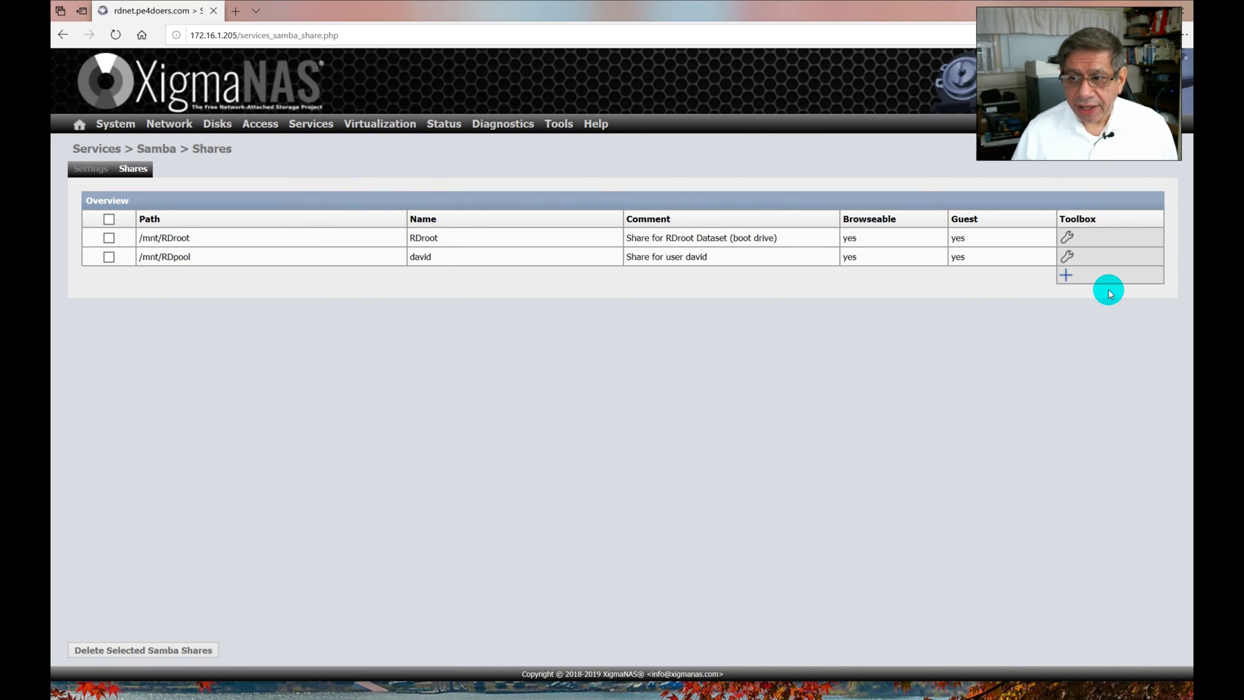
left_click(1067, 276)
type("kirk")
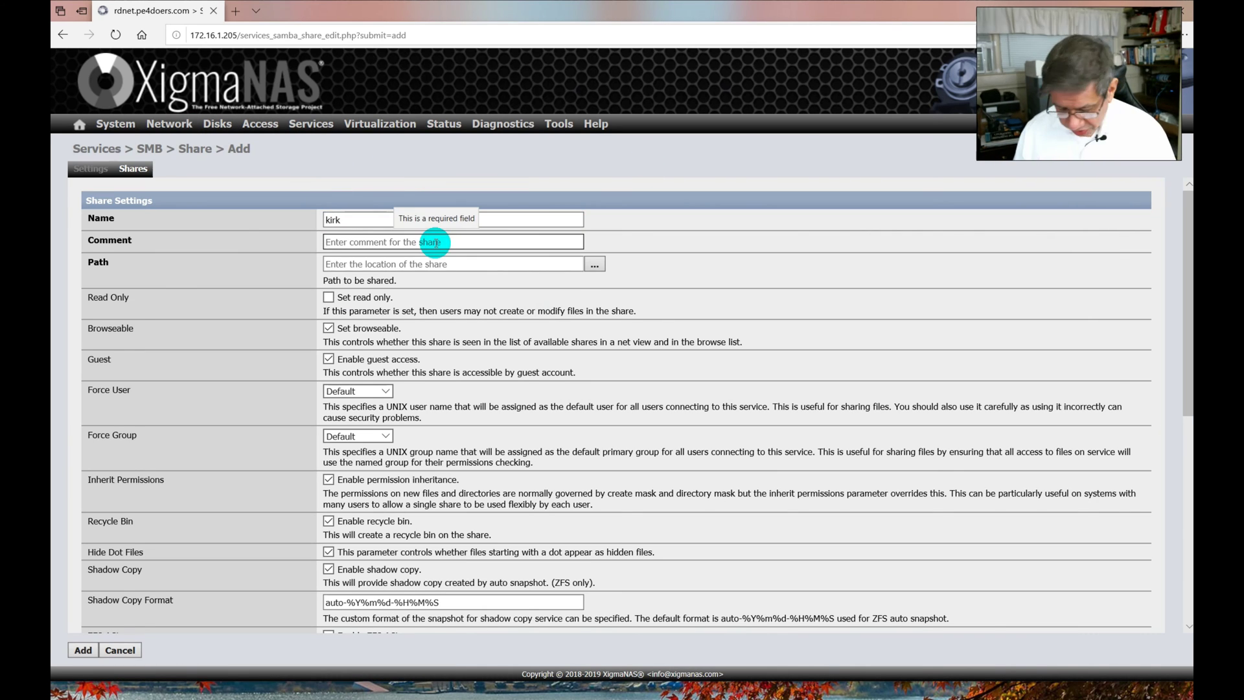
left_click(436, 243)
type("Kirk's home directory")
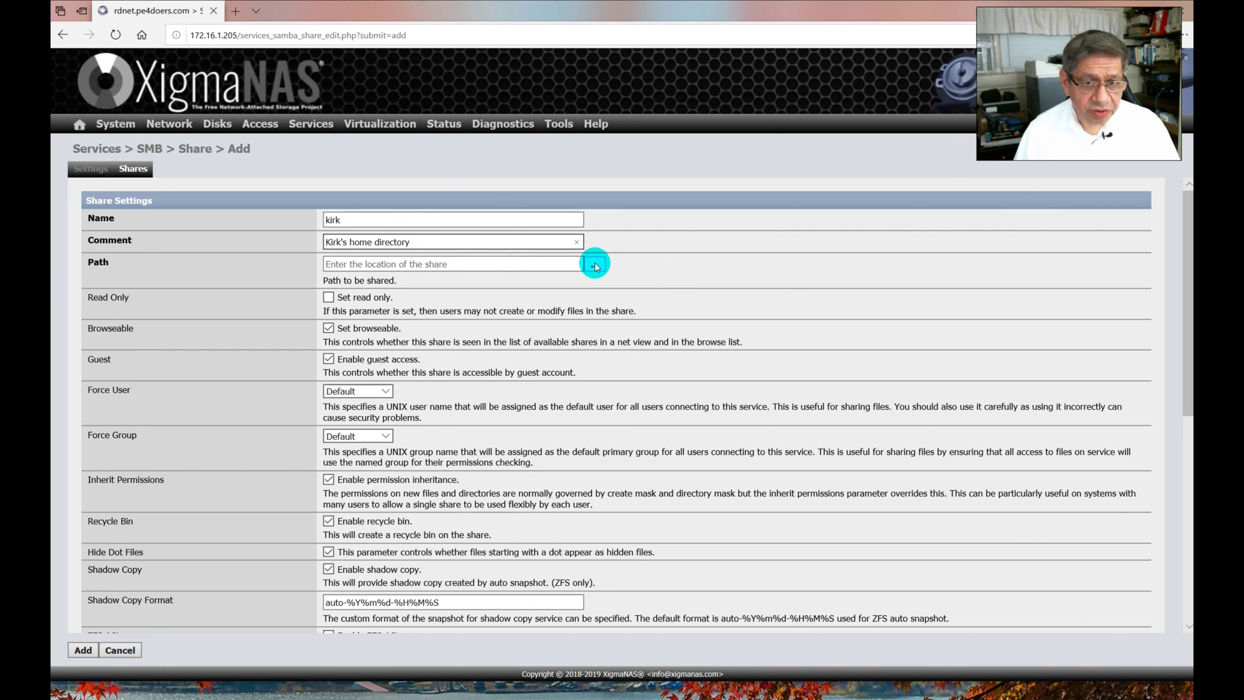
- Set the share path to /mnt/RDpool/kirk
left_click(594, 265)
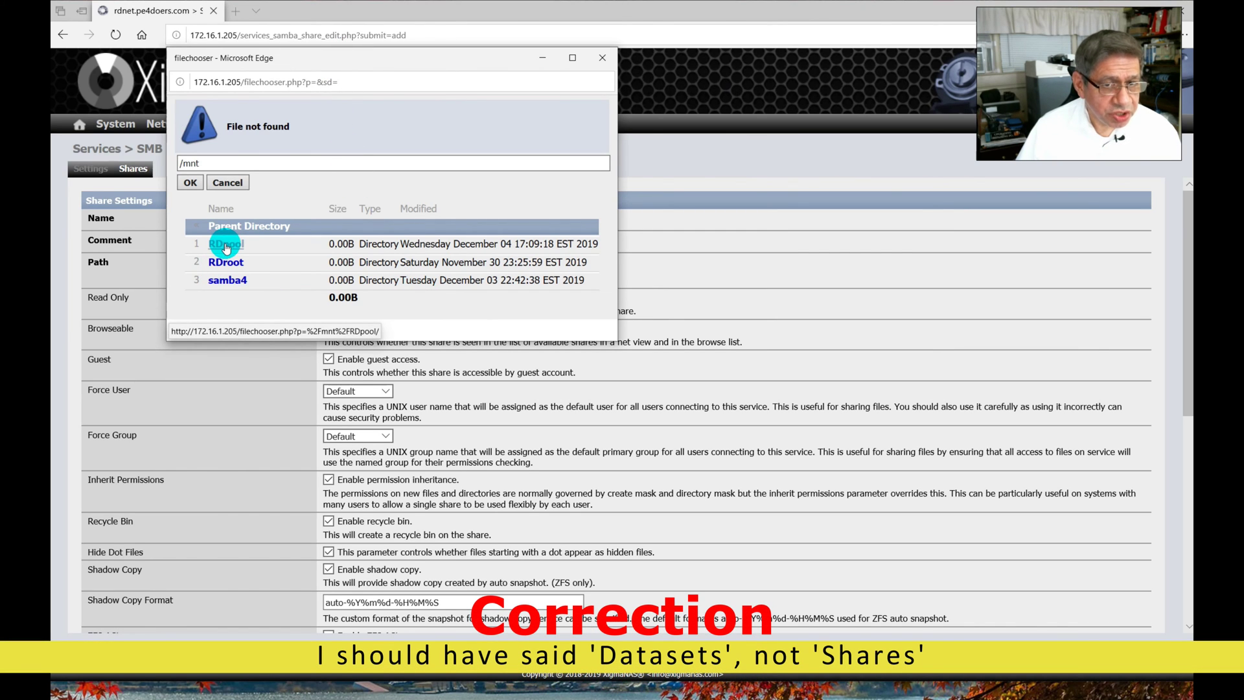
left_click(226, 246)
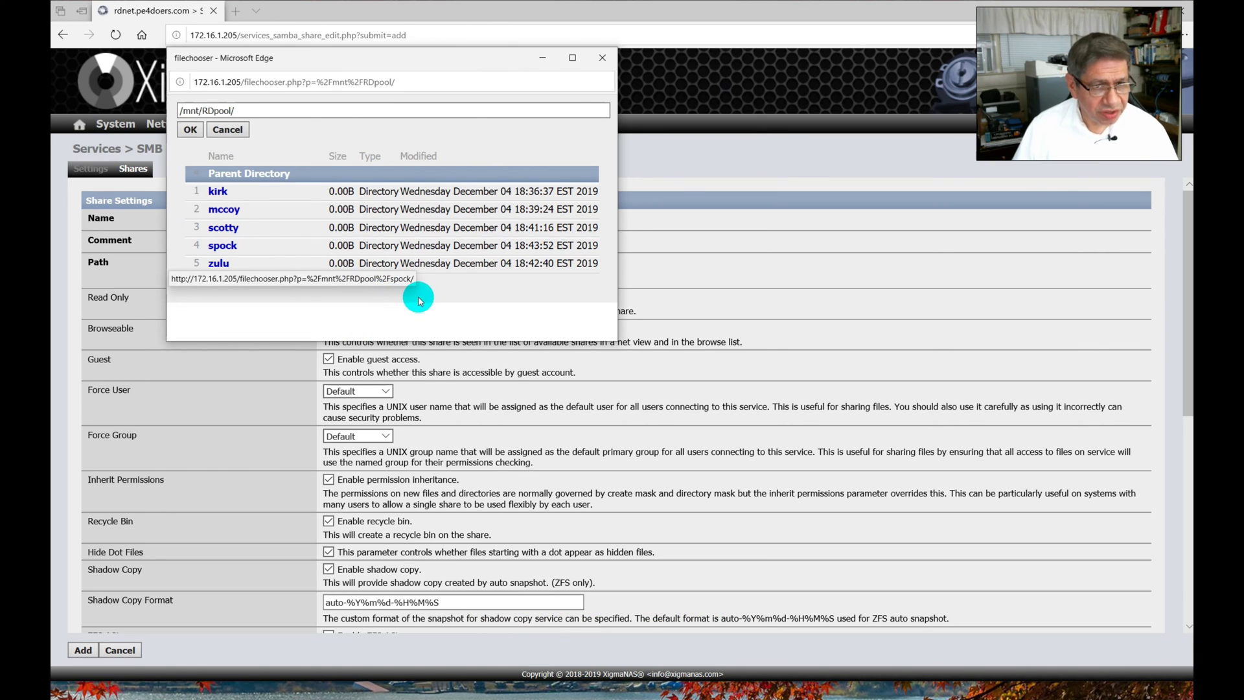
left_click(211, 190)
left_click(193, 129)
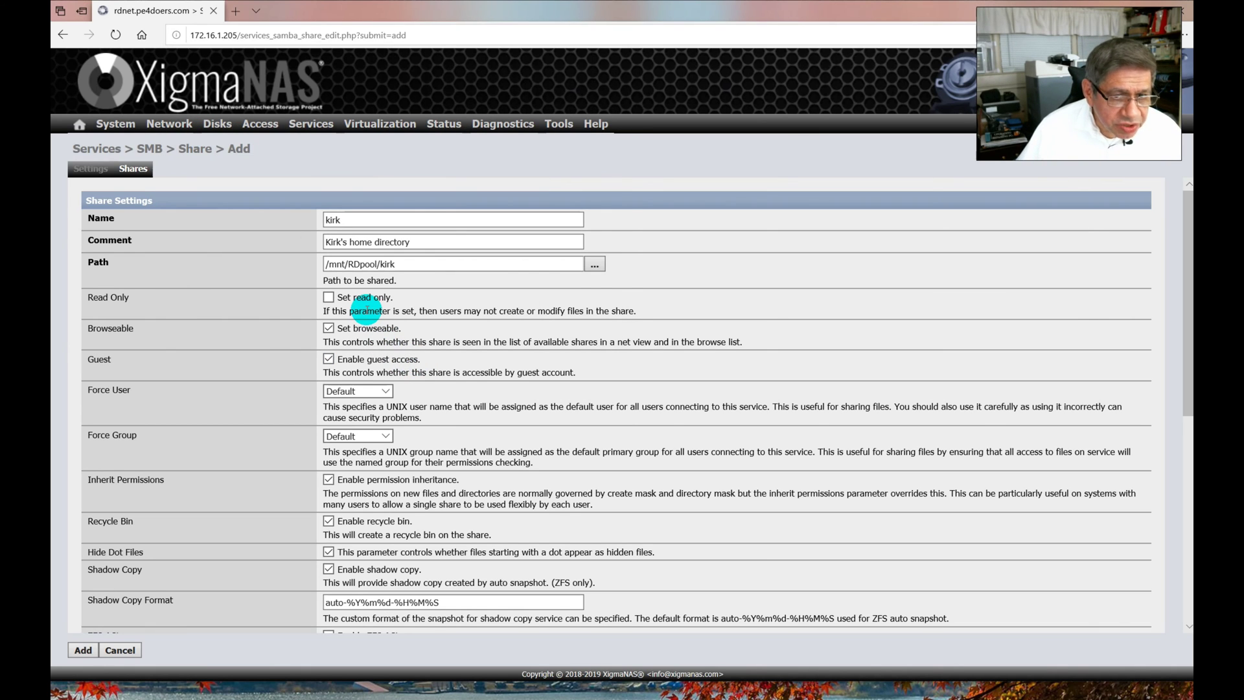
- Save the new RDpool SMB share with recycle bin off and ZFS ACL on, then apply changes
scroll(381, 309, "down", 2)
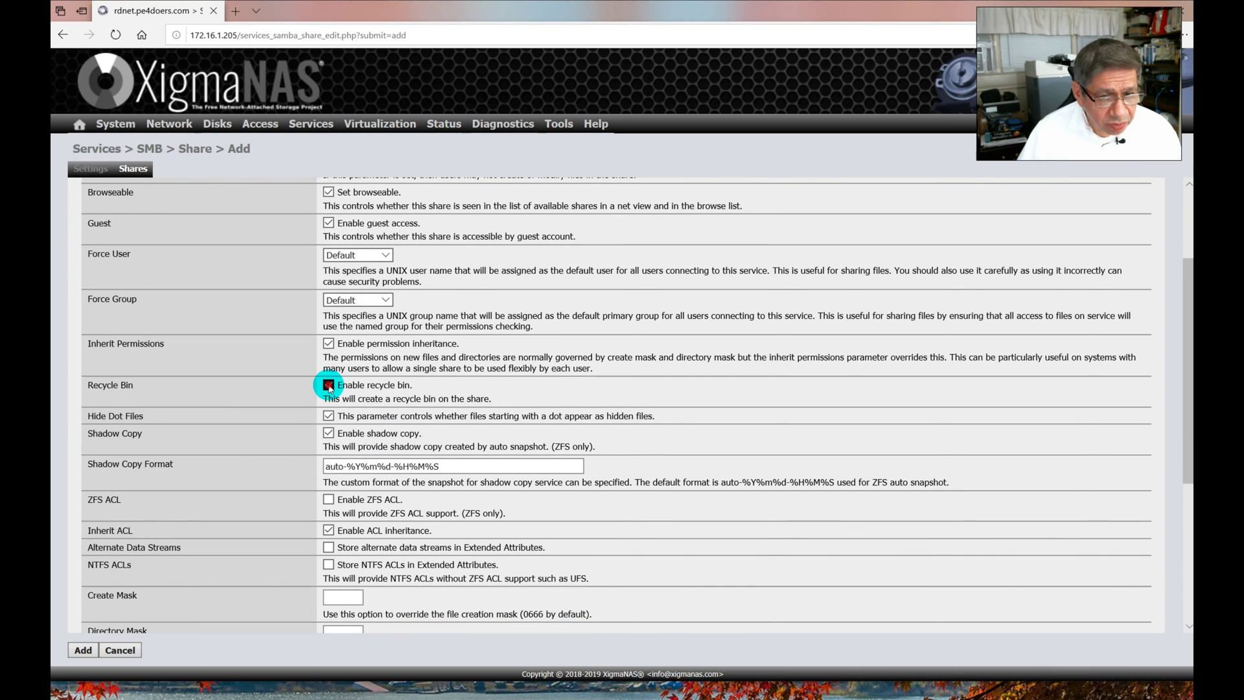
scroll(334, 409, "down", 1)
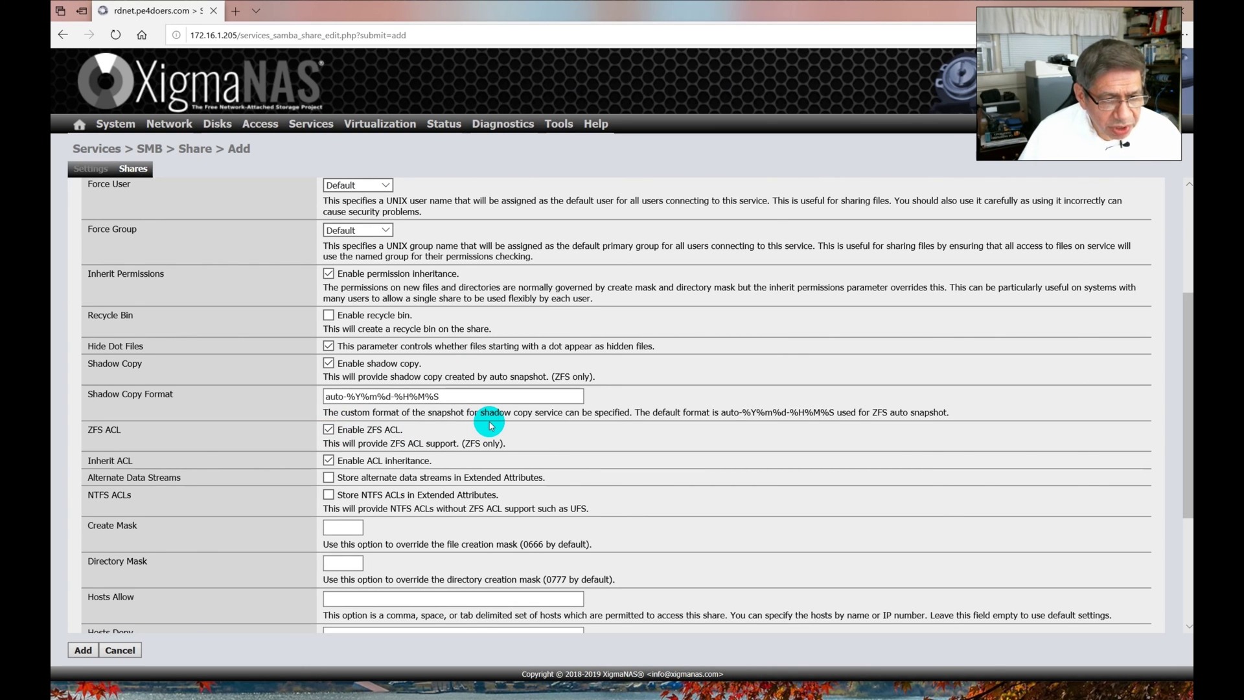
scroll(490, 425, "down", 3)
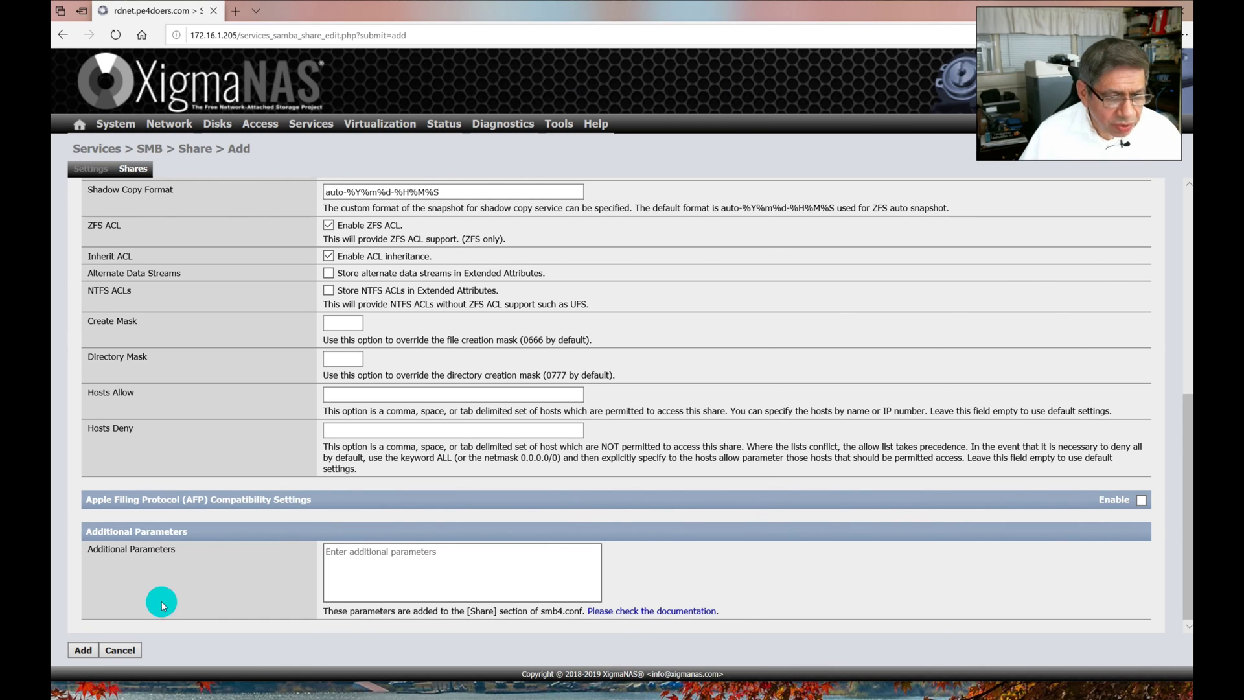
left_click(84, 650)
left_click(142, 248)
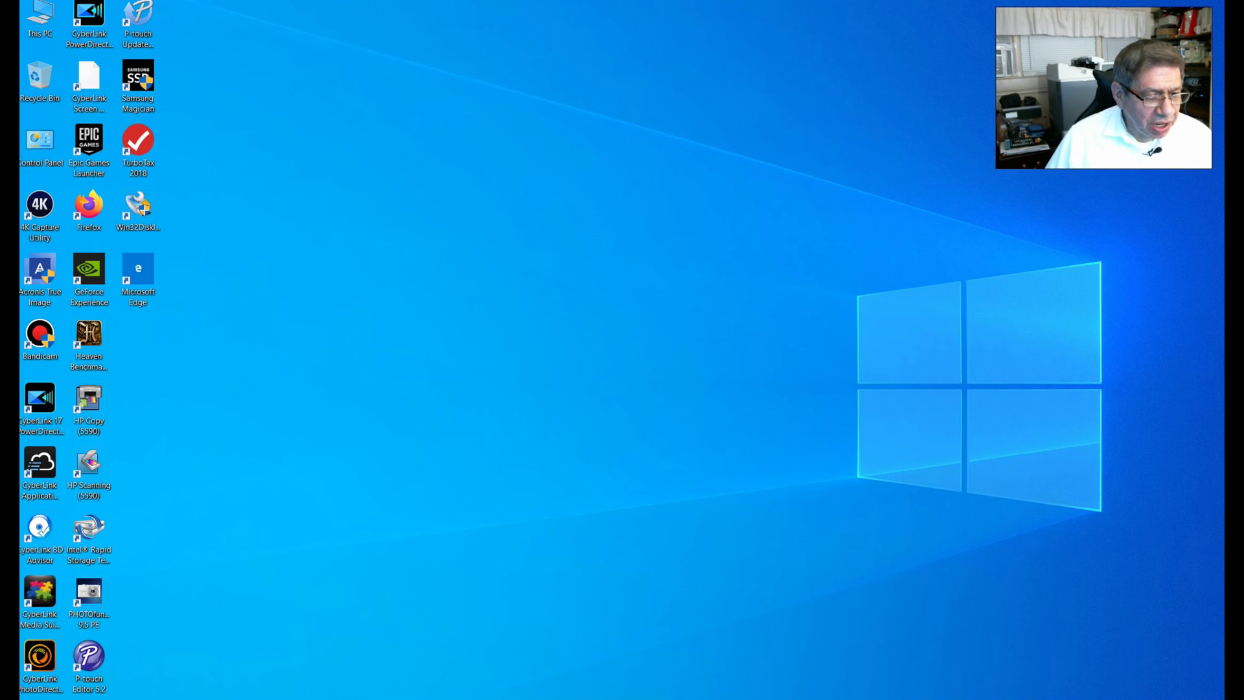
- Open This PC from the desktop and show its Computer ribbon commands
key("super")
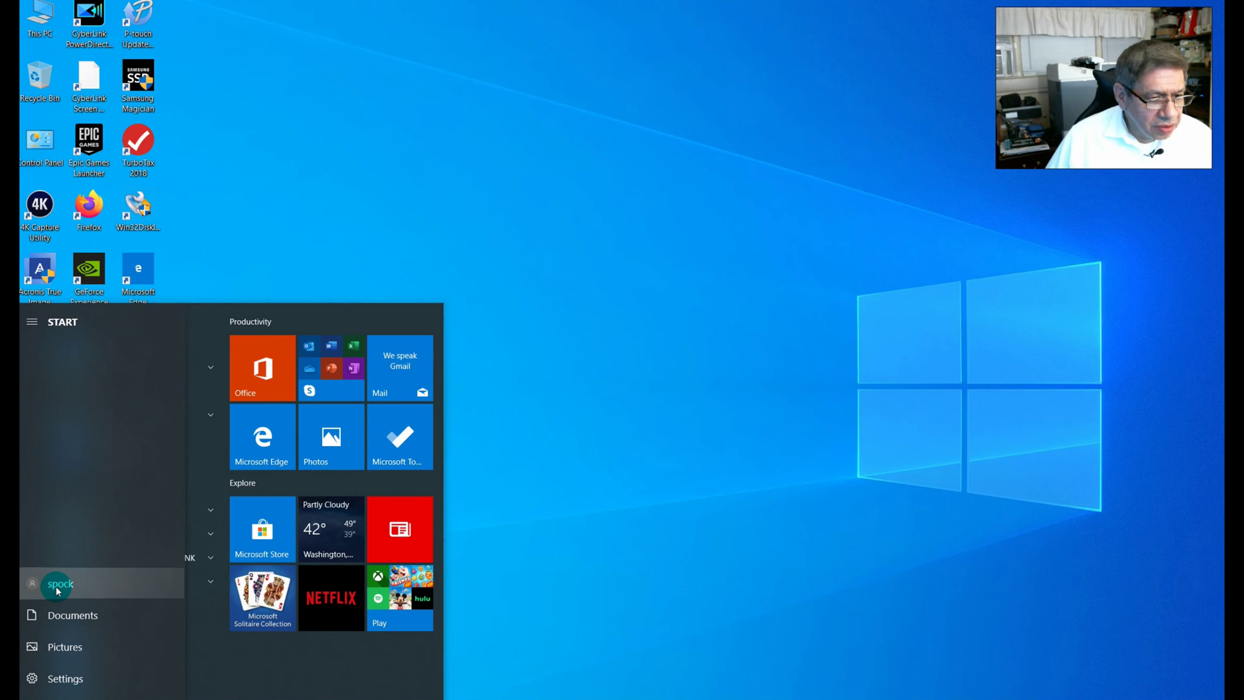
left_click(656, 455)
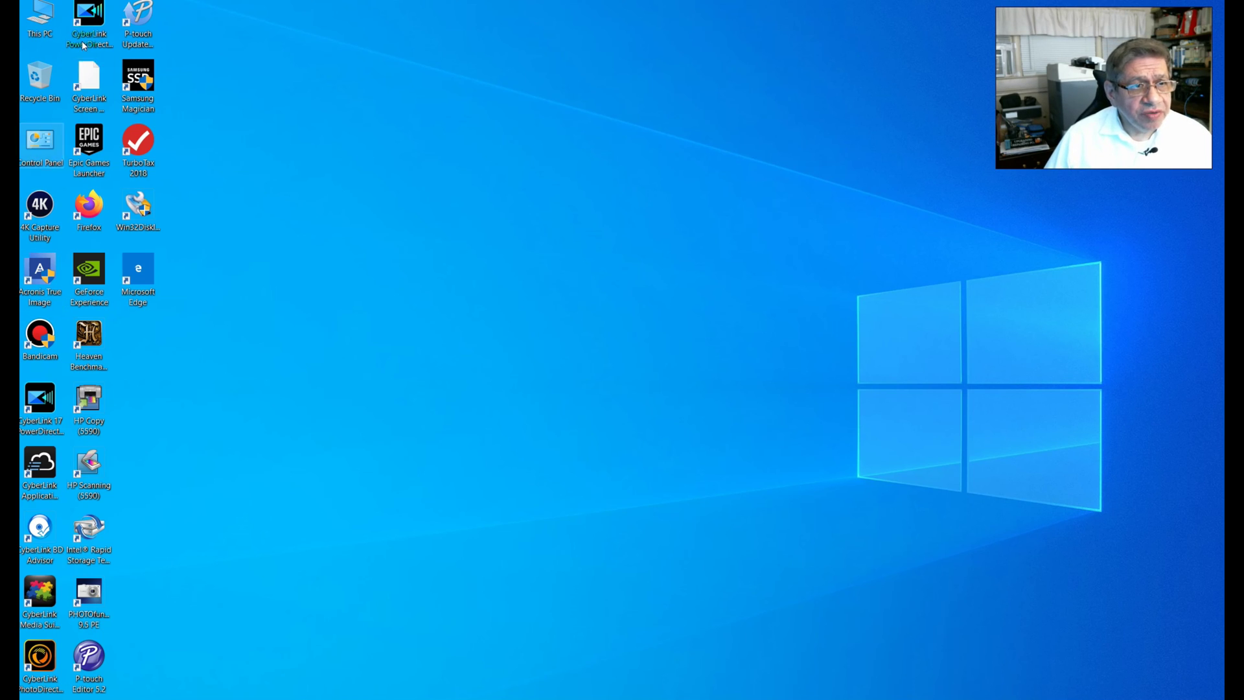
double_click(40, 16)
left_click(310, 120)
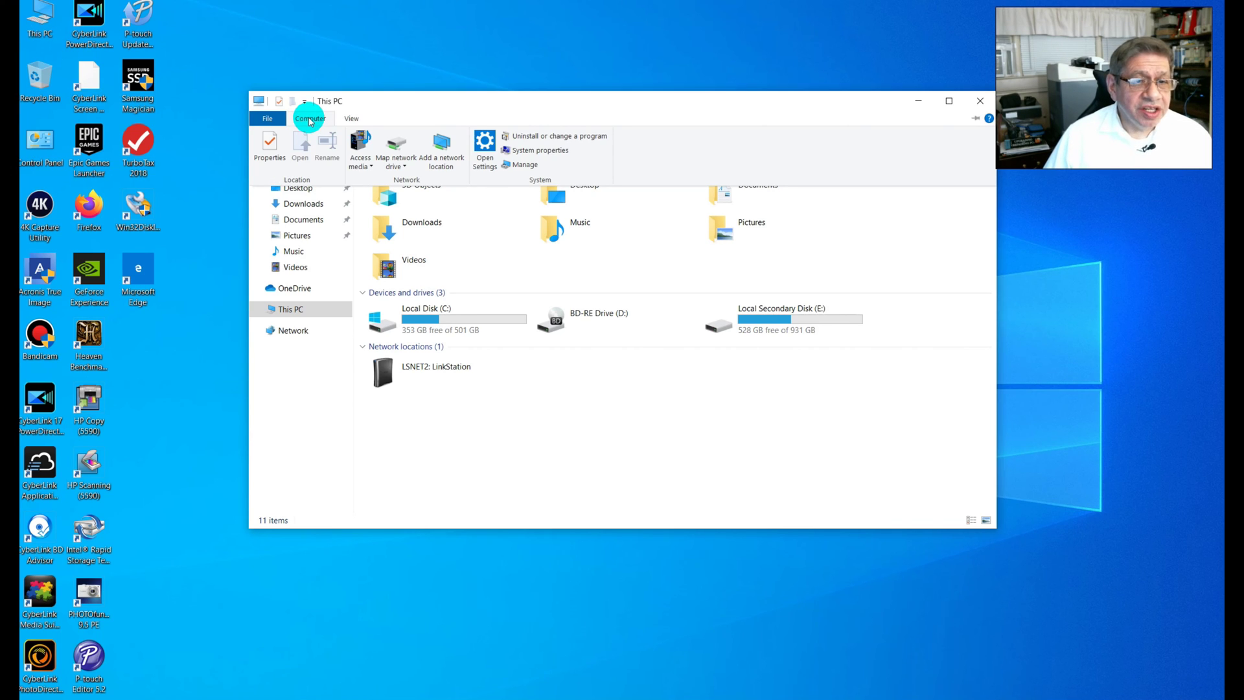
- Map \\rdnet\kirk to drive Z: and dismiss the network error message
left_click(408, 157)
left_click(406, 176)
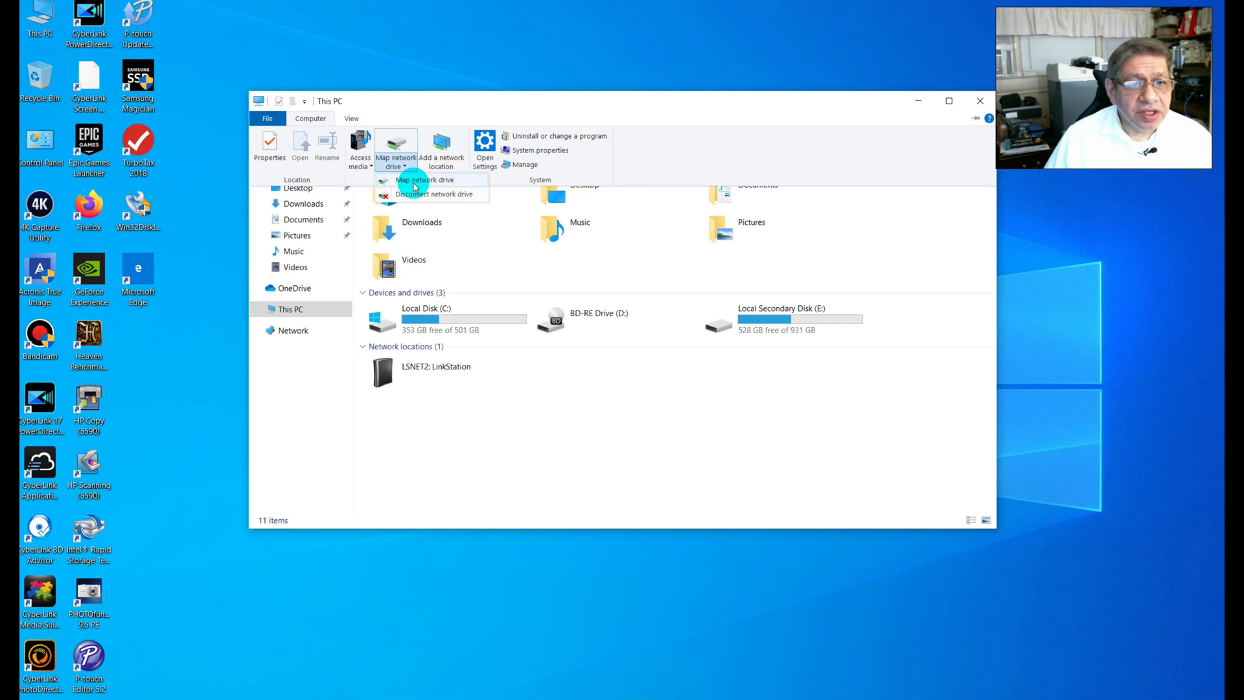
left_click(579, 339)
type("\\\\rdnet\\kirk")
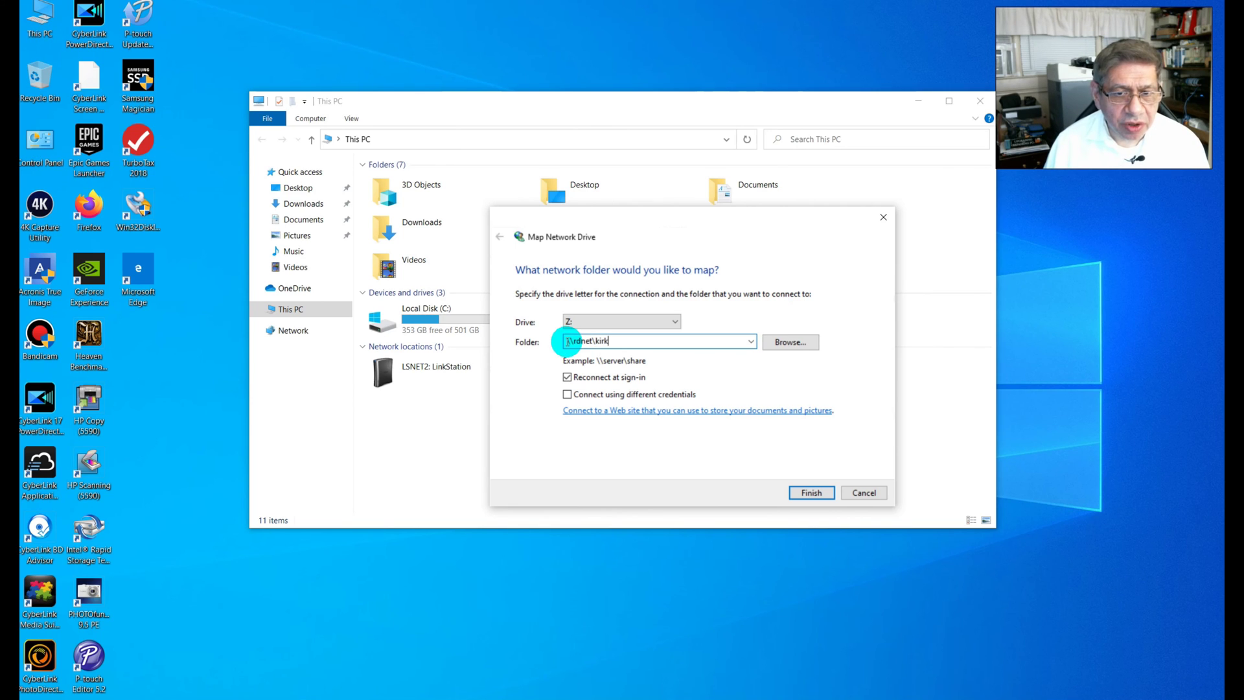
key("Return")
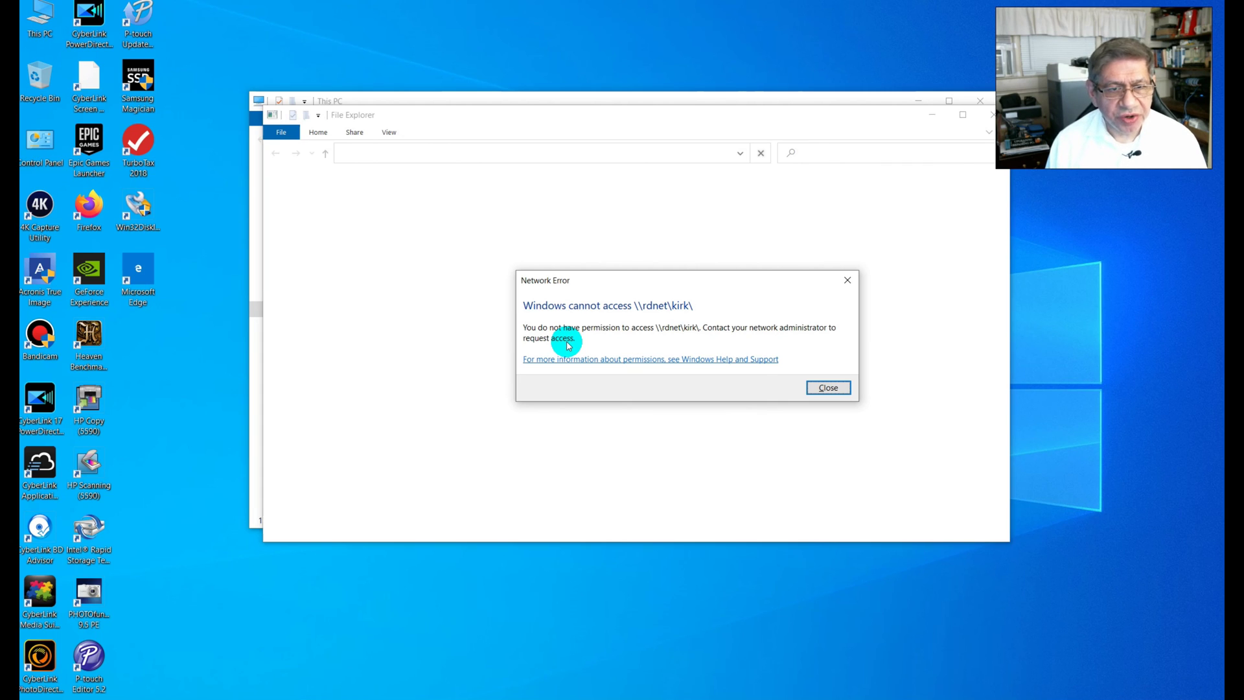
key("Return")
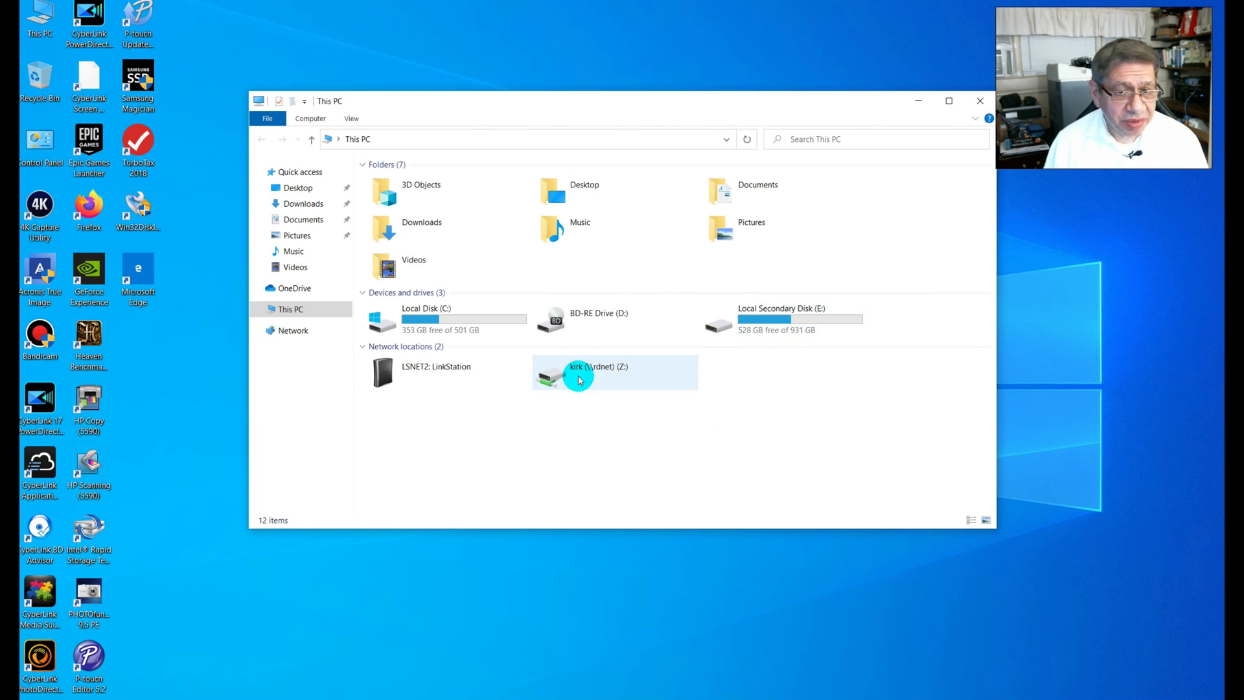
- Map \\rdnet\spock to drive U:, then move its window aside to reveal This PC
left_click(577, 372)
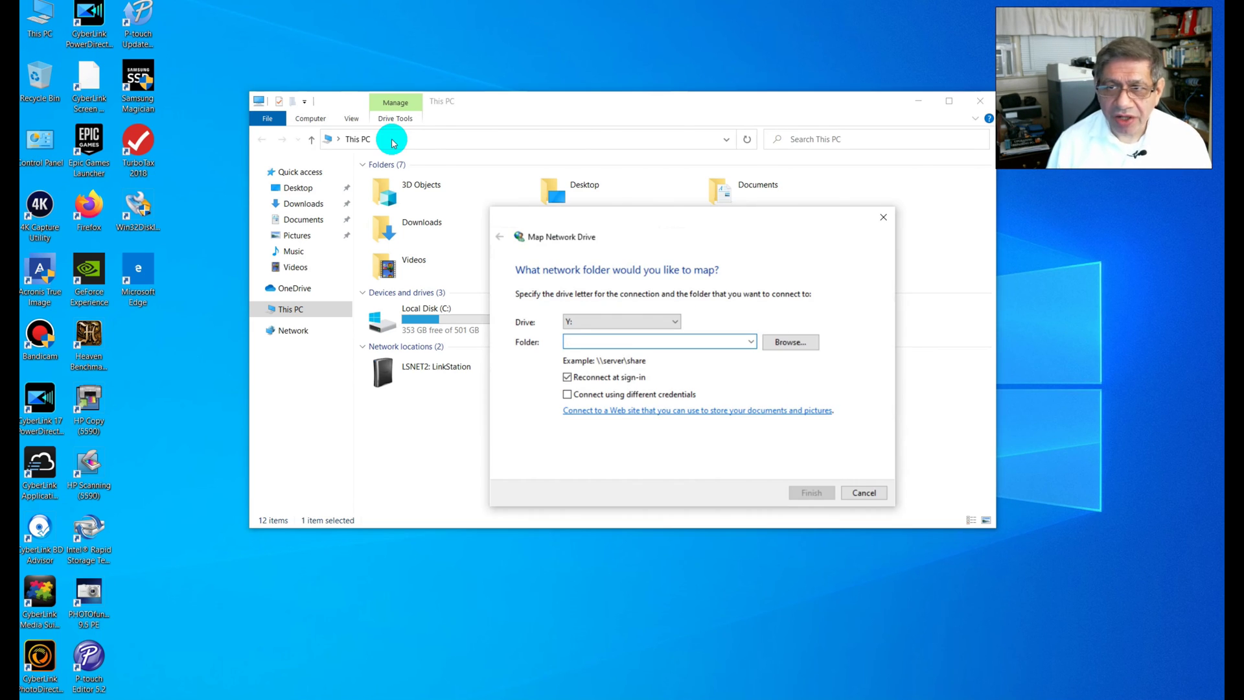
left_click(675, 321)
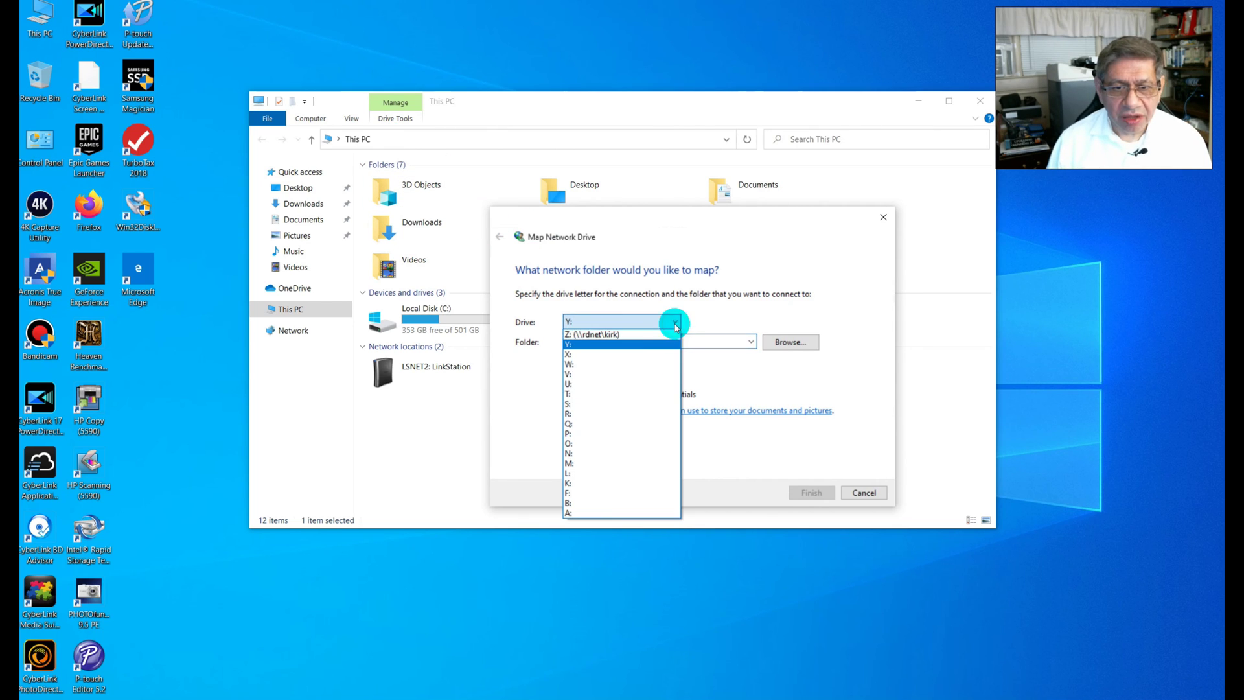
left_click(571, 385)
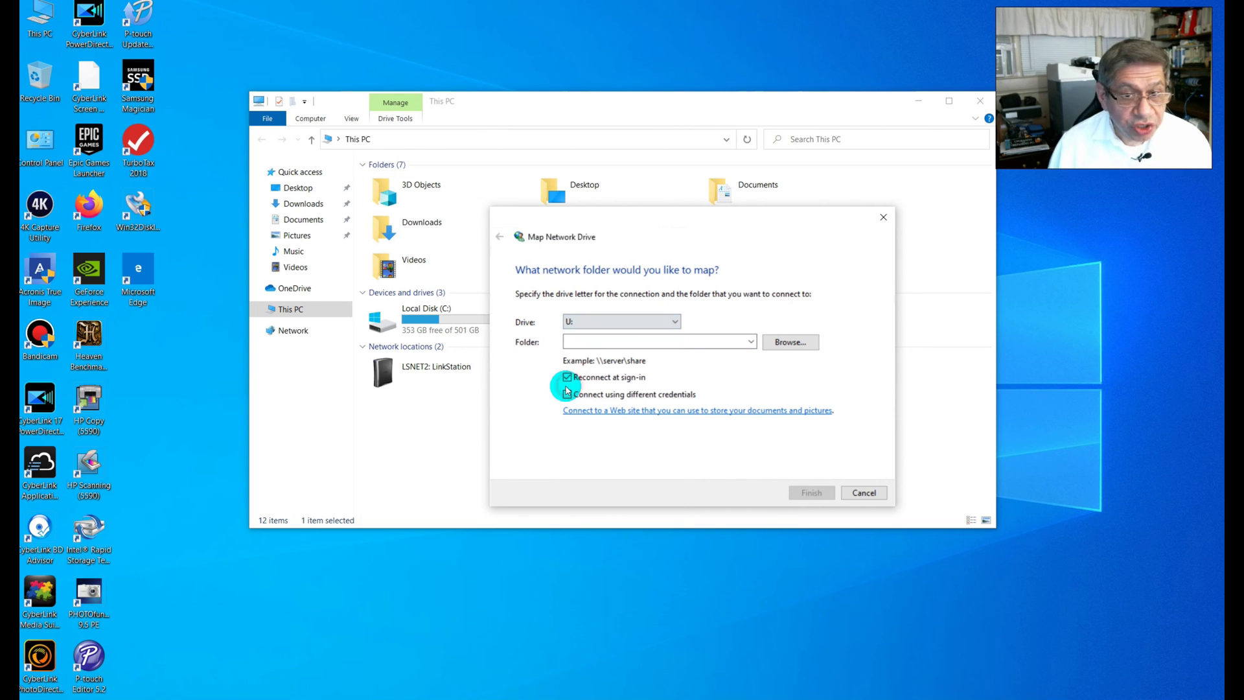
left_click(575, 340)
type("\\\\rdnet\\sp")
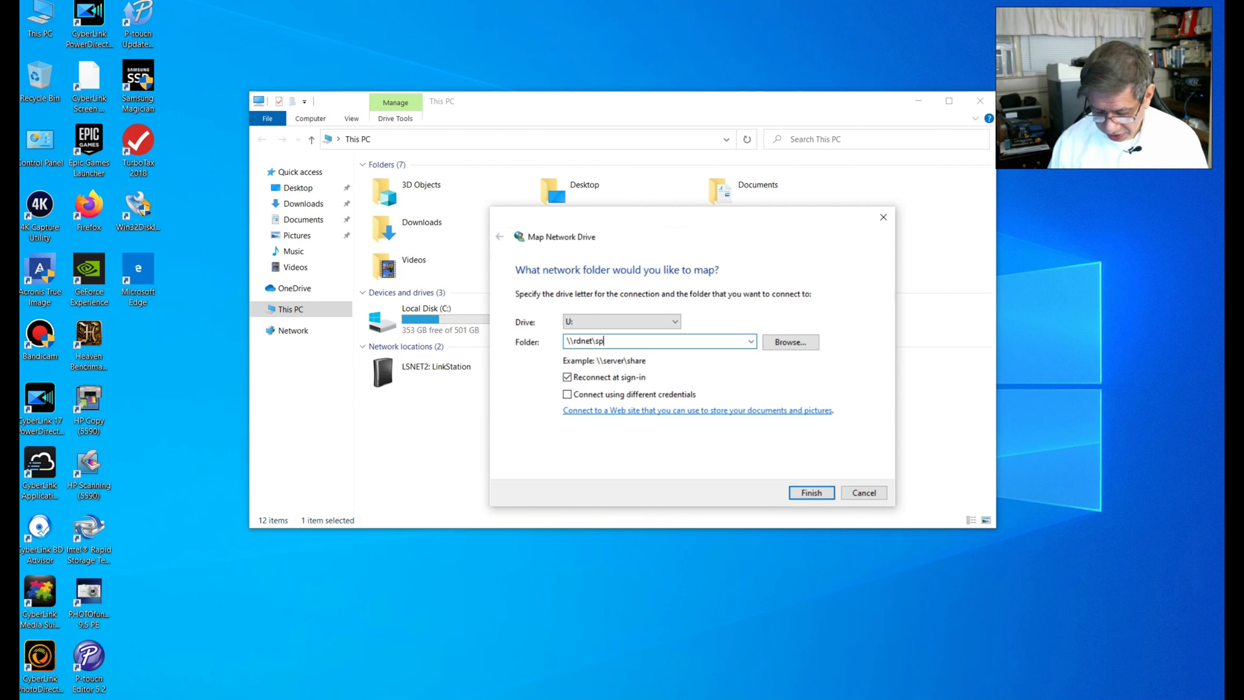
type("ock")
key("Return")
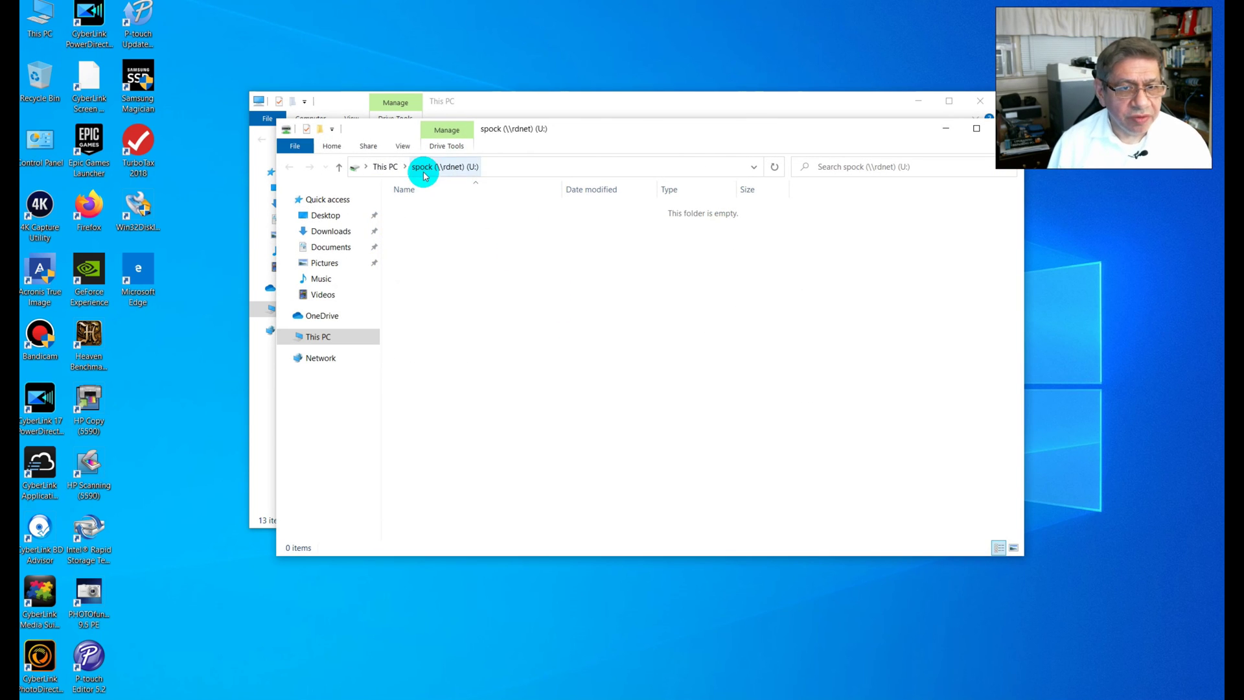
left_click_drag(519, 128, 768, 271)
left_click(717, 107)
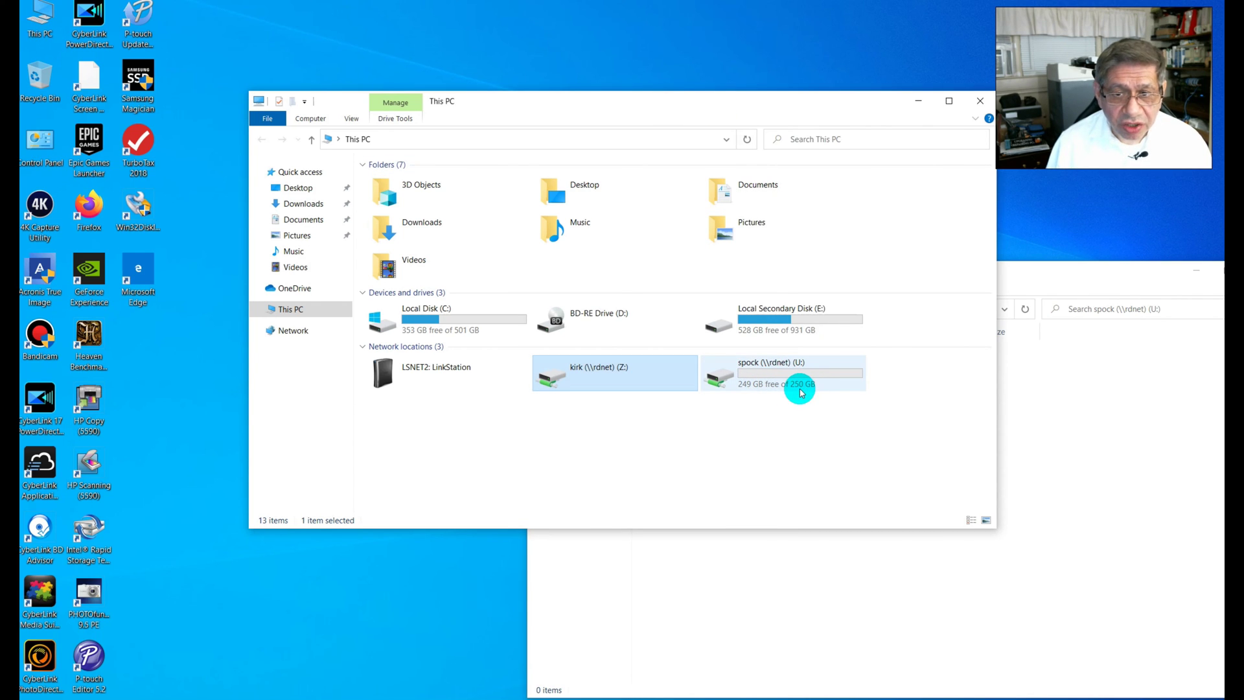
- Keep the spock window visible and browse to E:\Video\Free Music
mouse_move(801, 392)
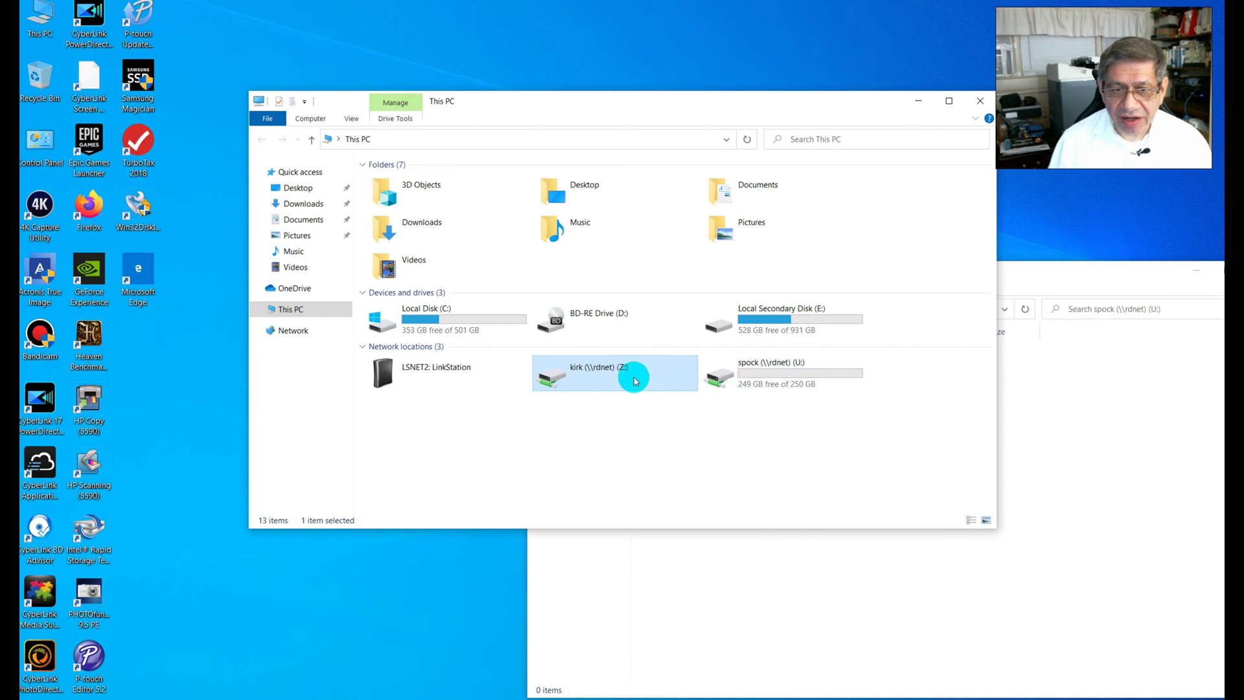
left_click_drag(1044, 277, 985, 246)
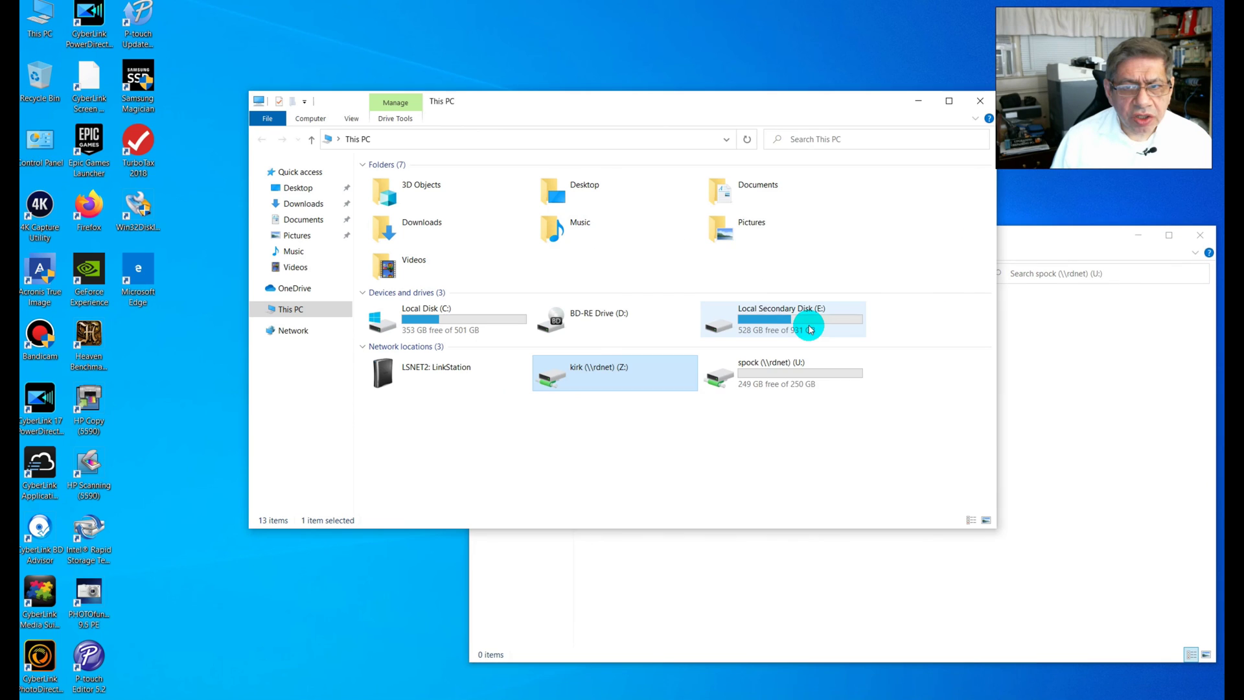
double_click(810, 328)
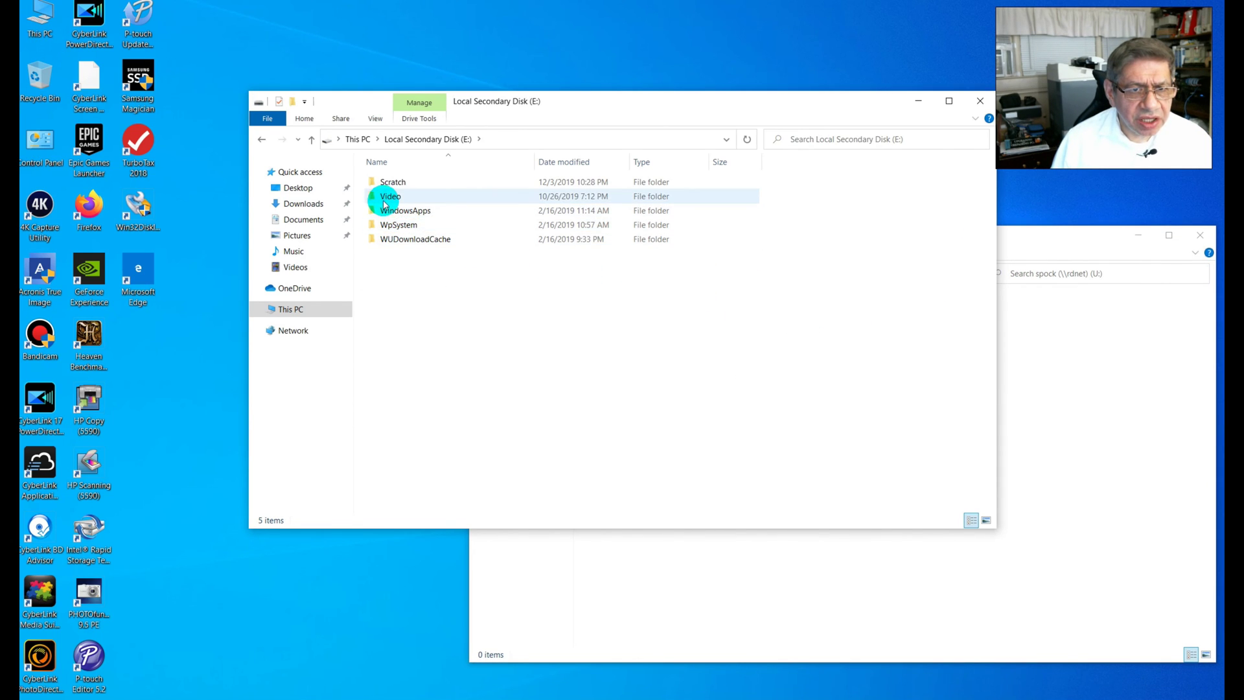
double_click(386, 197)
double_click(395, 210)
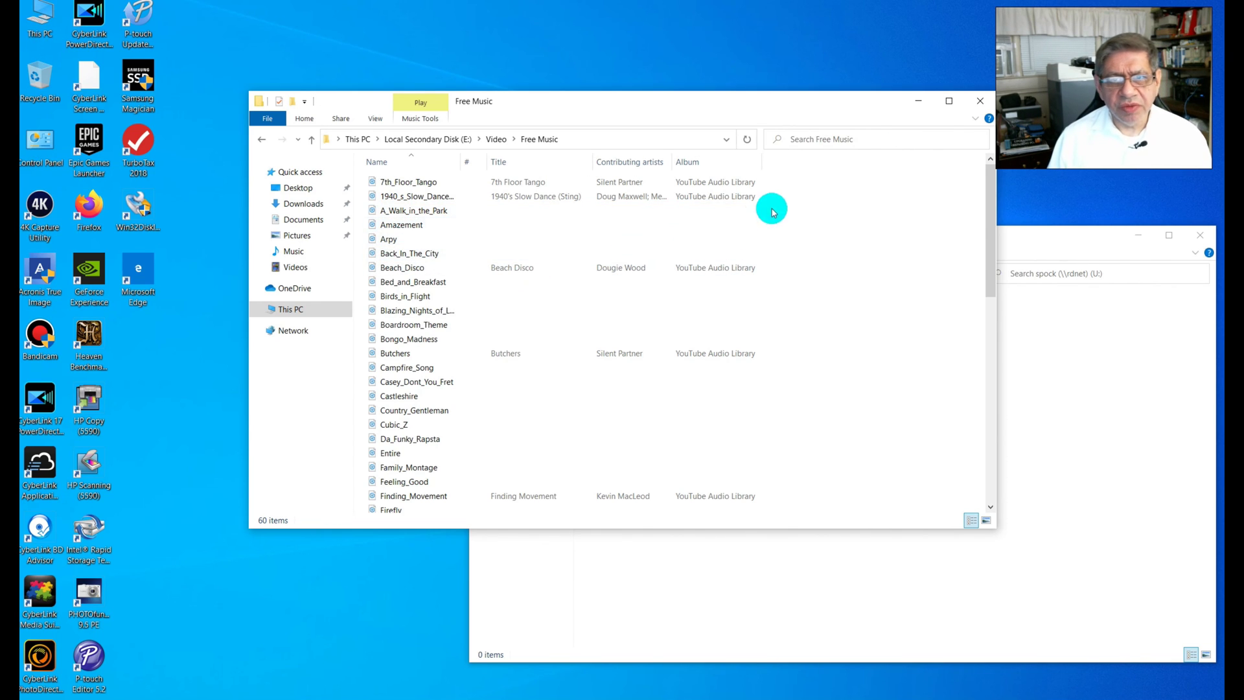
- Copy the first ten MP3 files from Free Music onto the spock (U:) share
left_click_drag(893, 183, 378, 305)
left_click_drag(382, 228, 1042, 444)
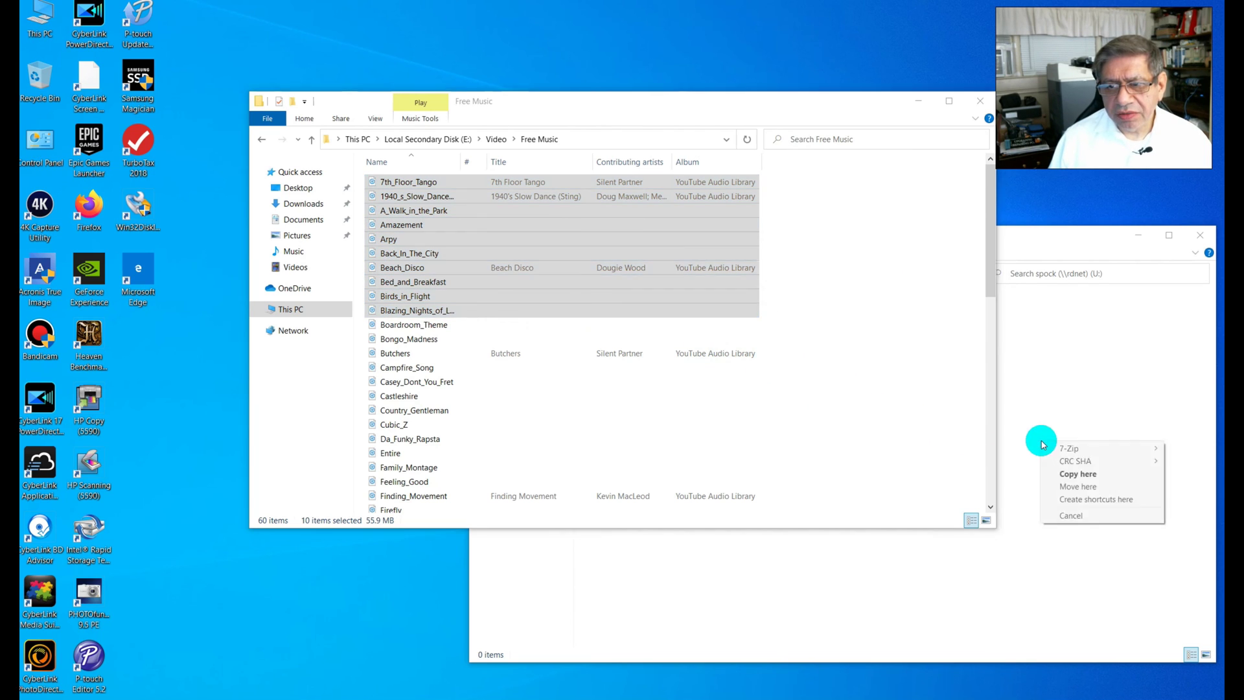
left_click(1062, 453)
left_click(980, 101)
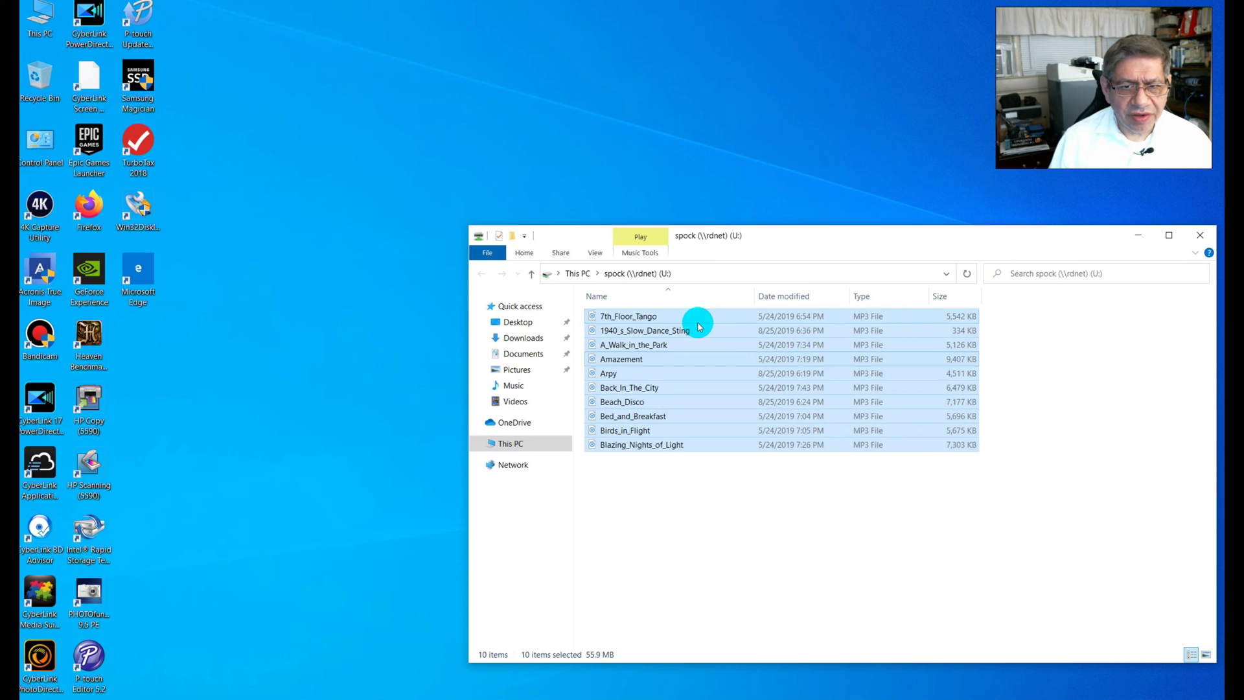
double_click(630, 318)
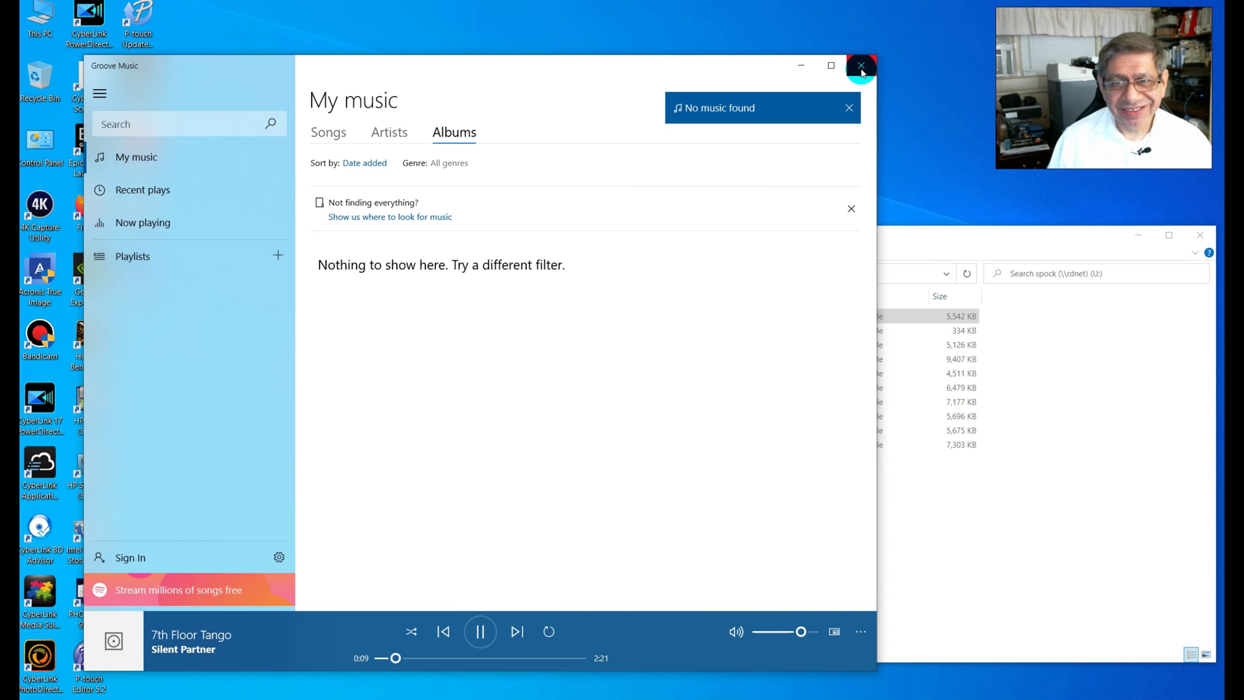
left_click(862, 67)
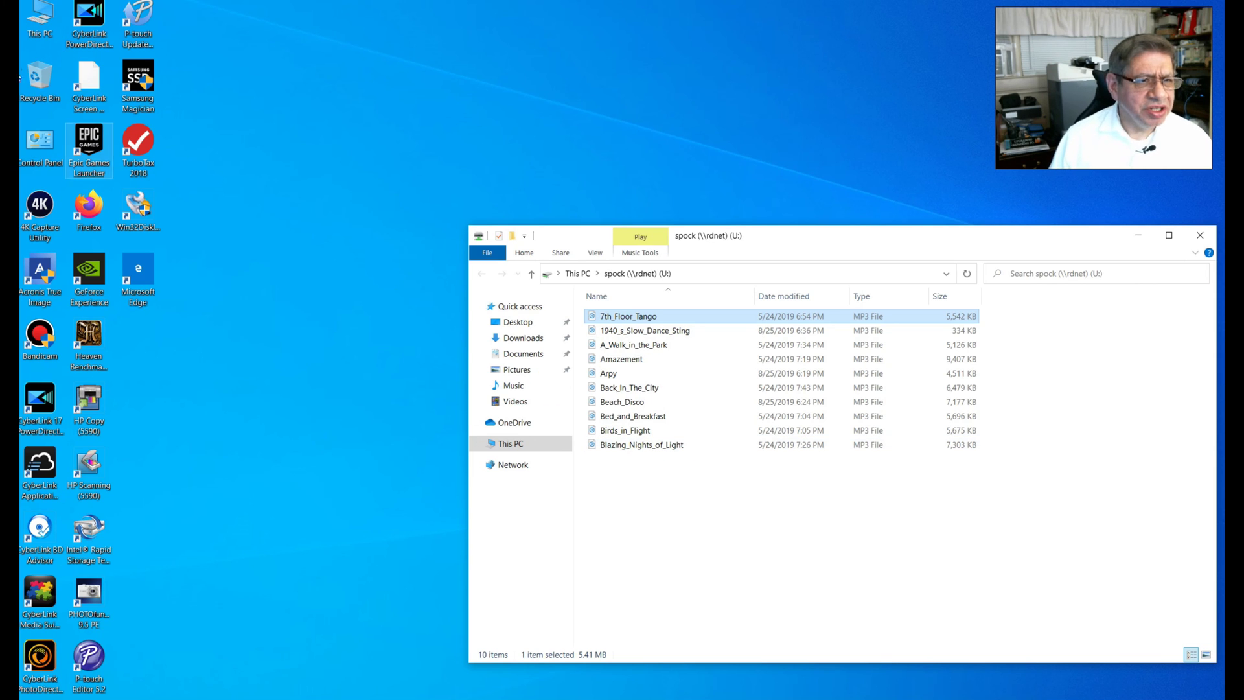
double_click(37, 63)
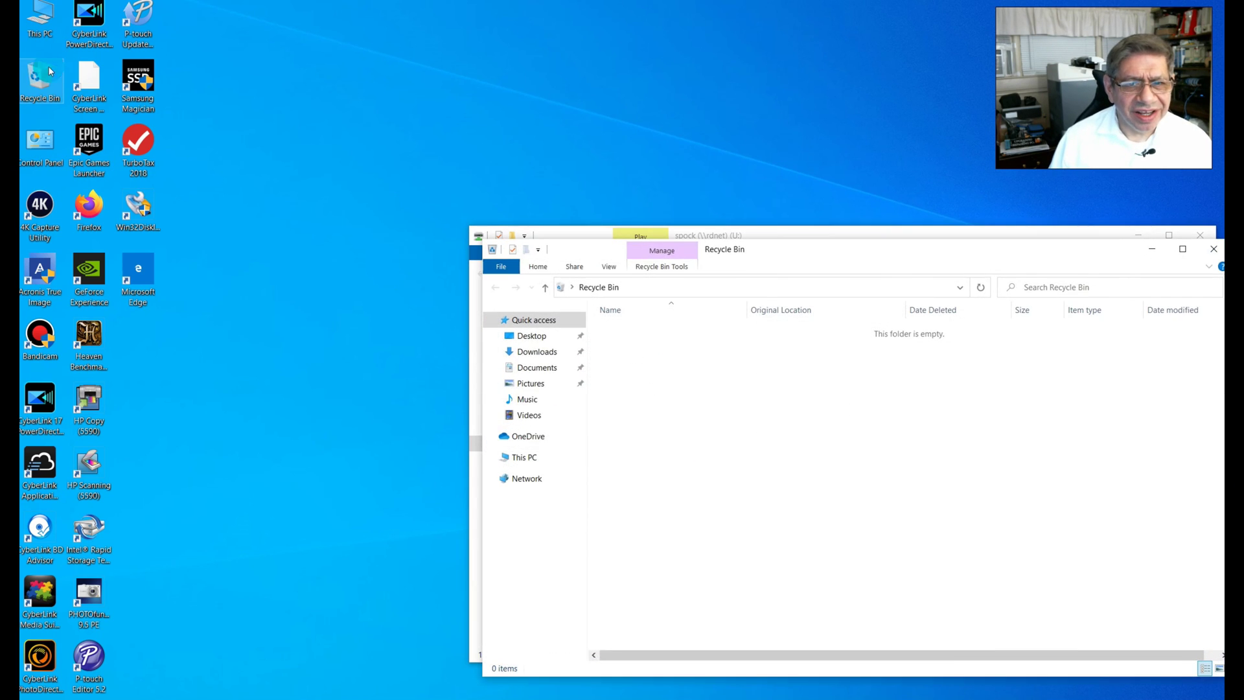
left_click(1214, 249)
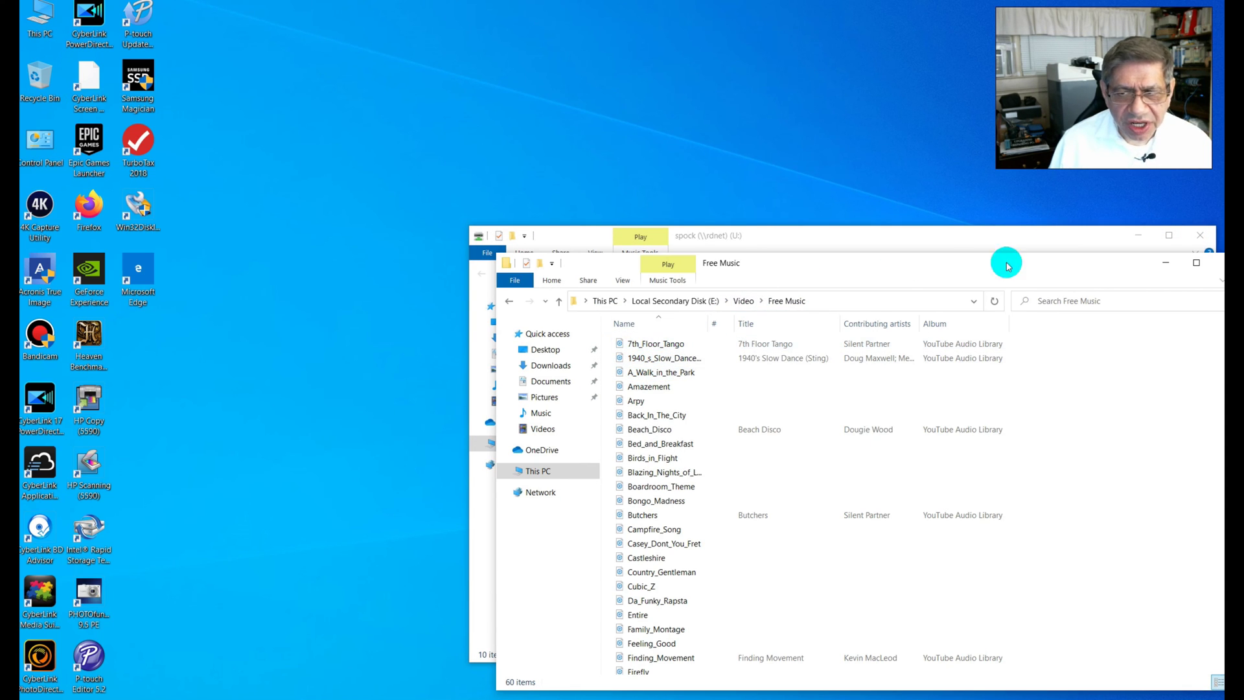
left_click(1179, 257)
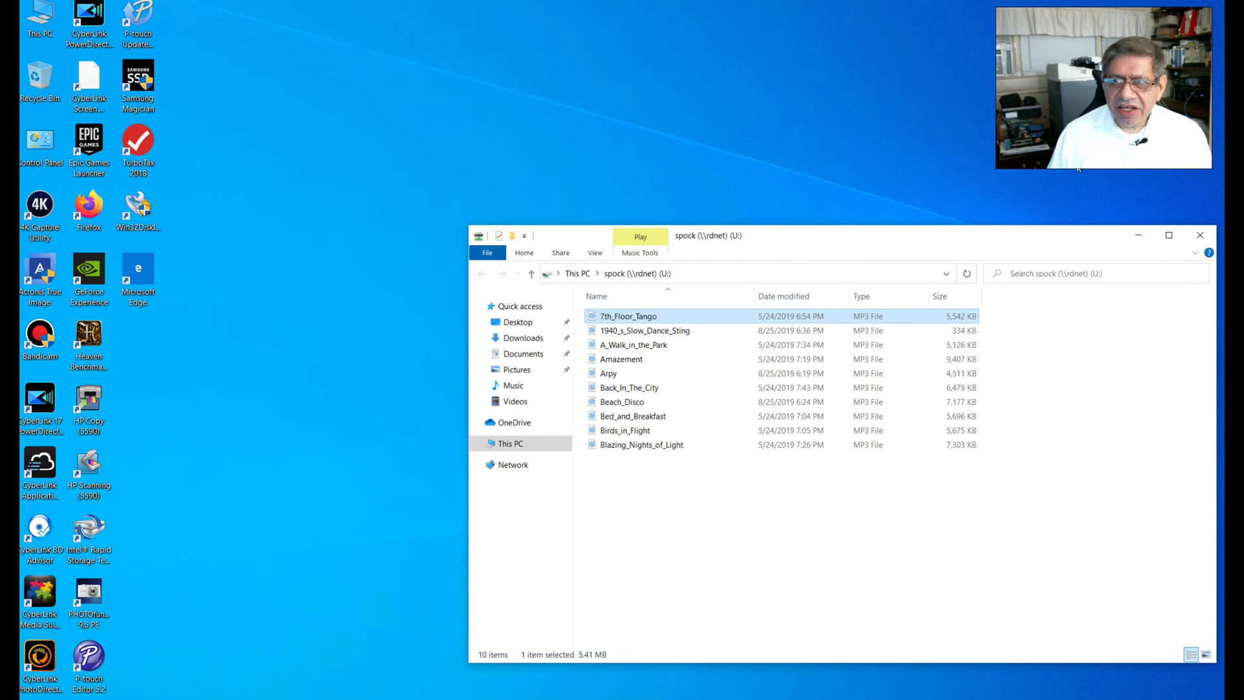